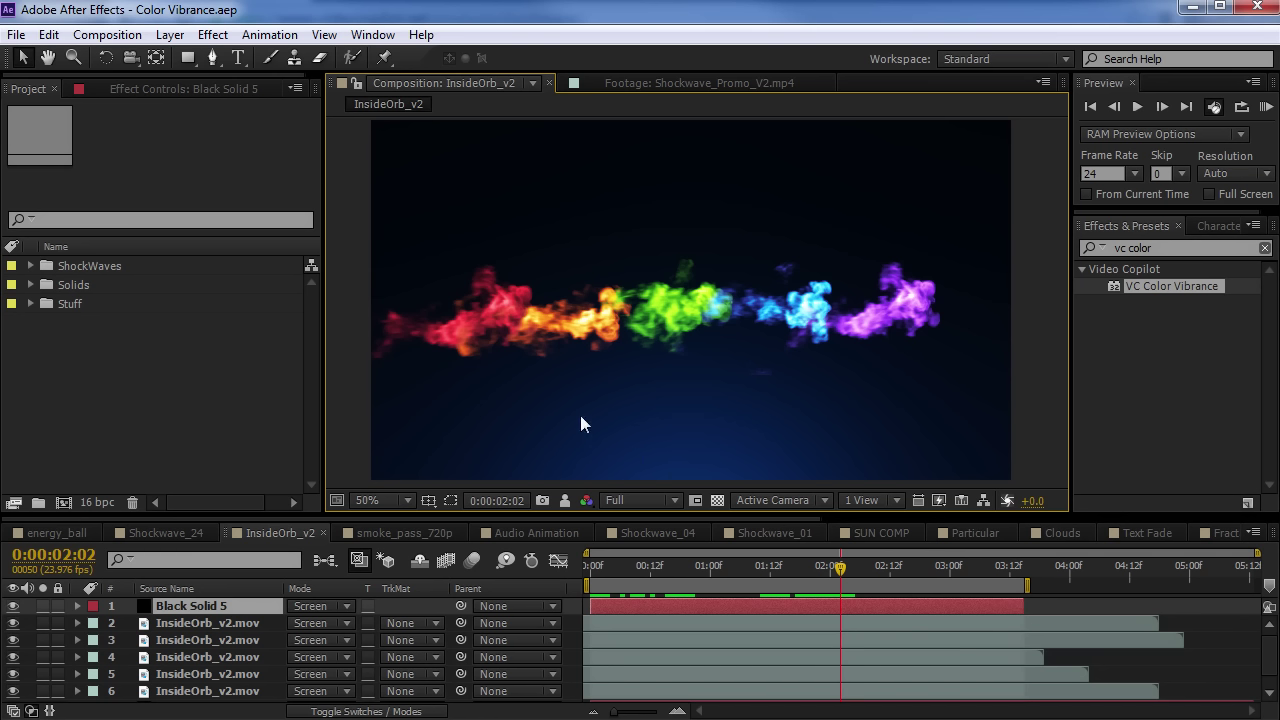
View Shockwave_24 at 100% in a maximised viewer, check the Shockwave product page in Chrome, and return
key(slash)
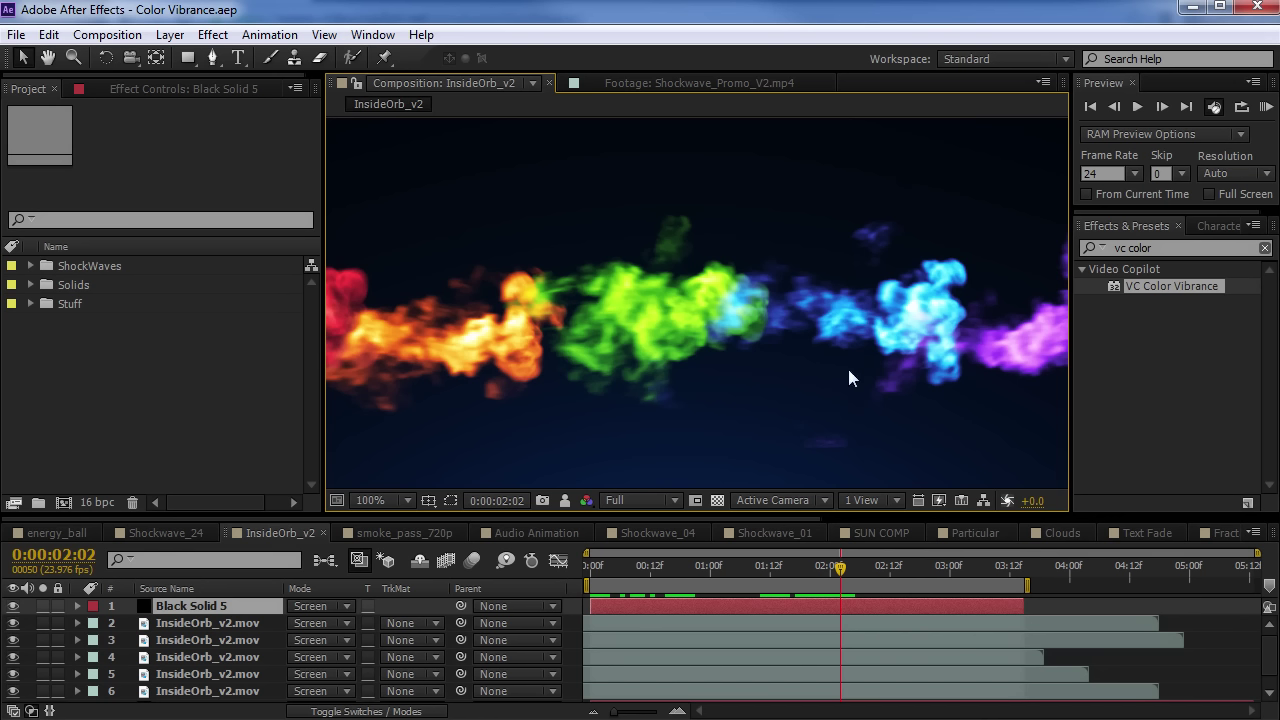
key(grave)
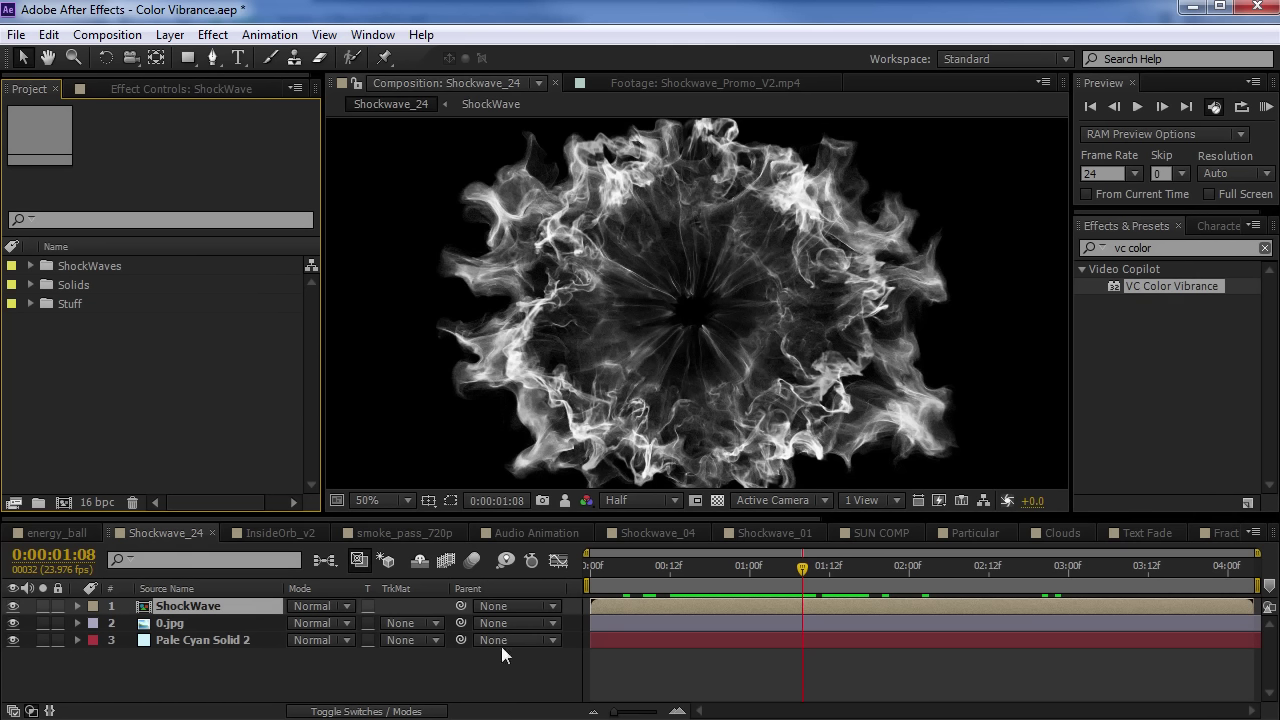
key(alt+Tab)
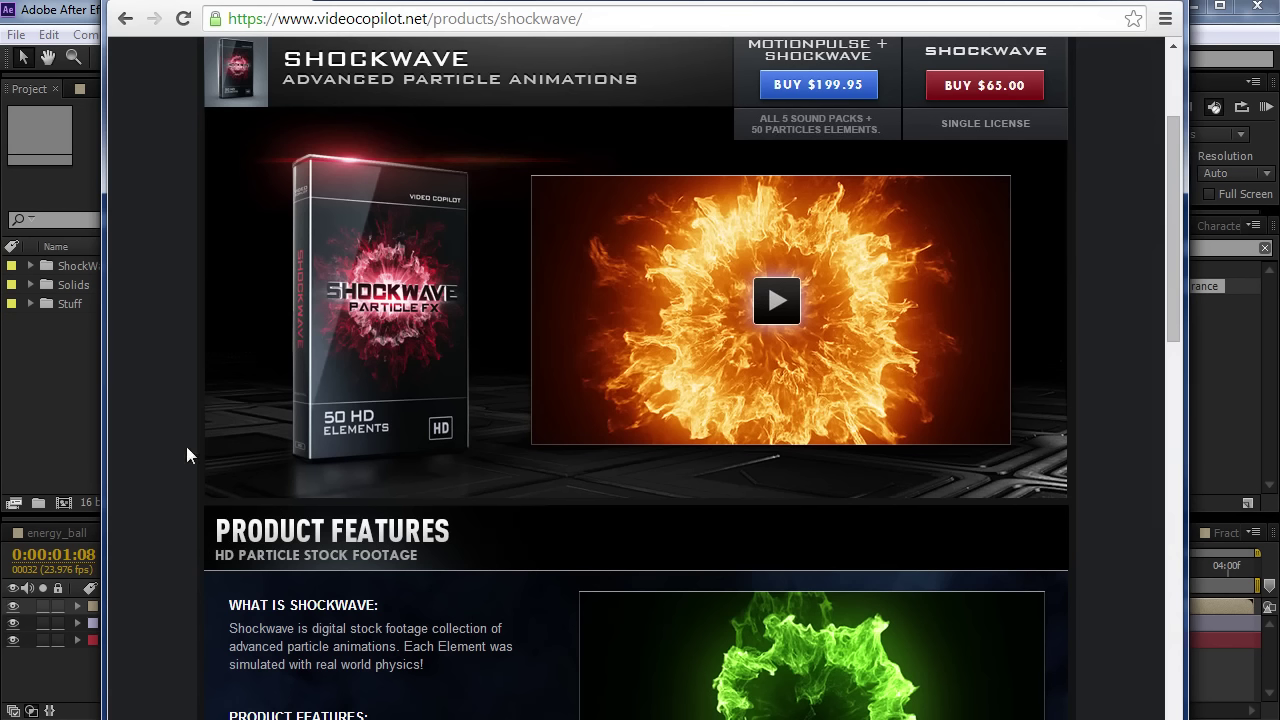
click(63, 402)
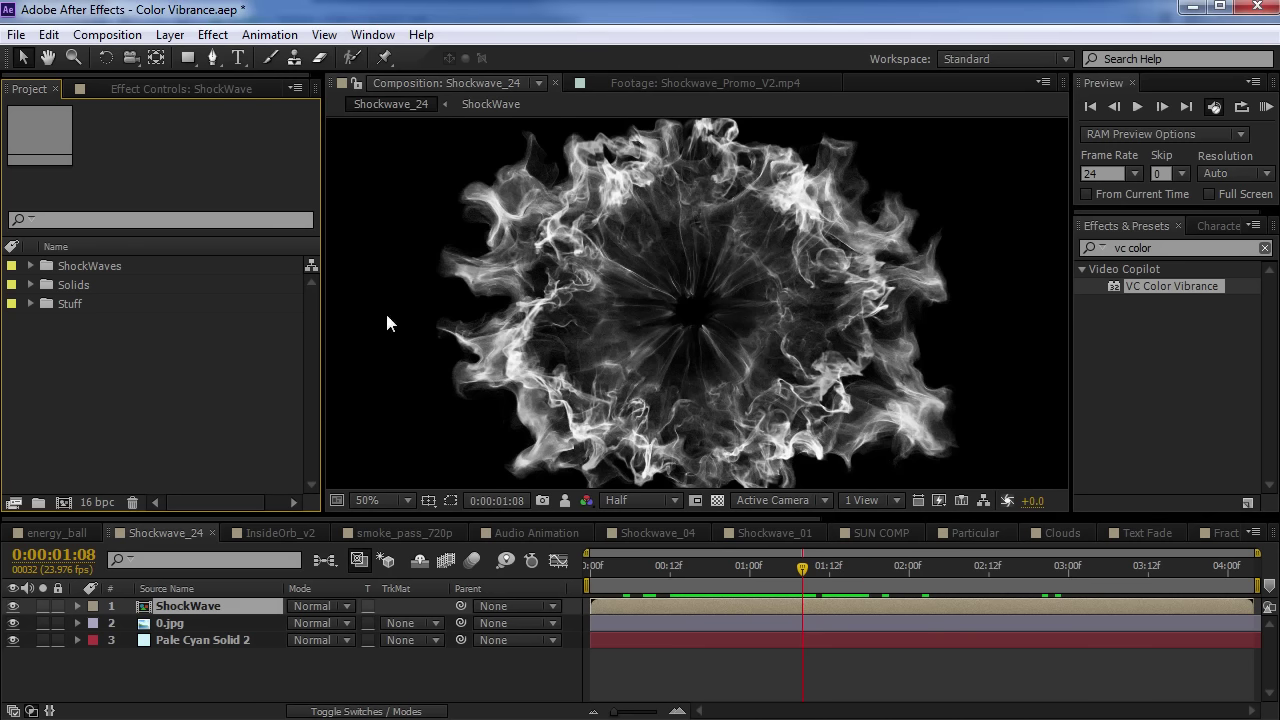
Apply VC Color Vibrance from Effects & Presets to the ShockWave smoke and scrub to preview
drag(666, 562, 855, 581)
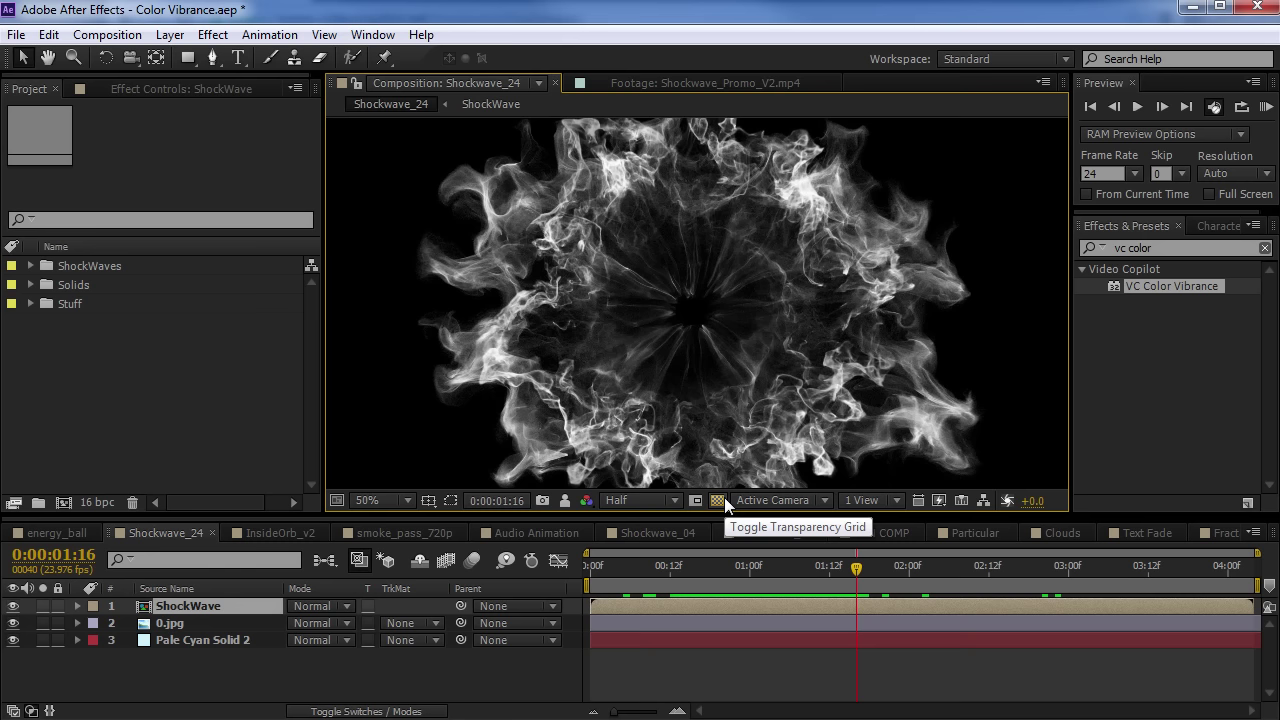
click(1204, 319)
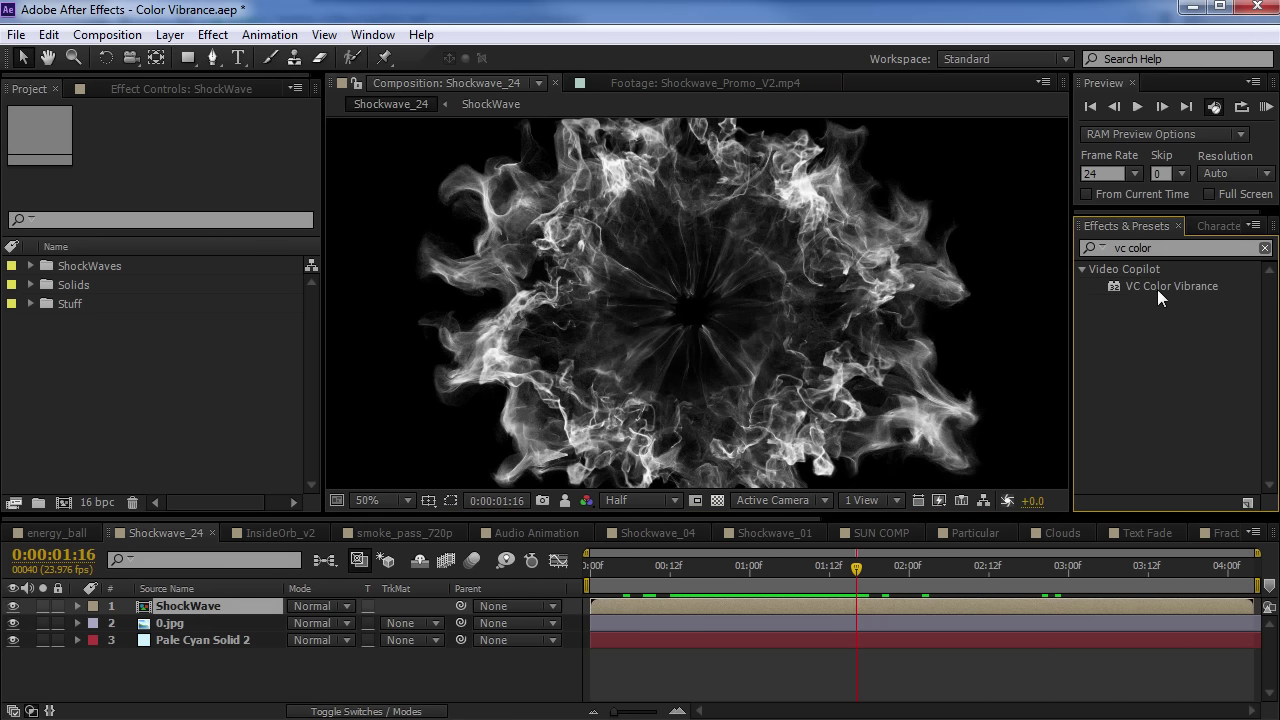
drag(1157, 289, 608, 267)
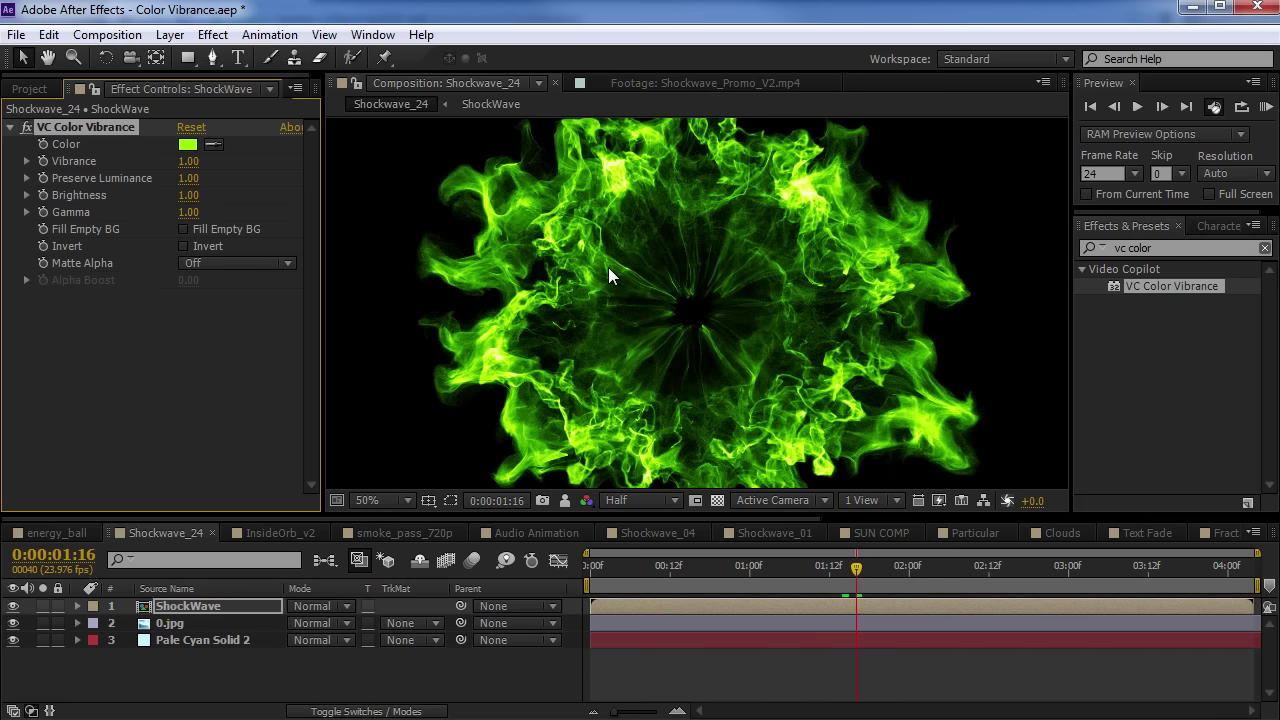
drag(777, 565, 829, 598)
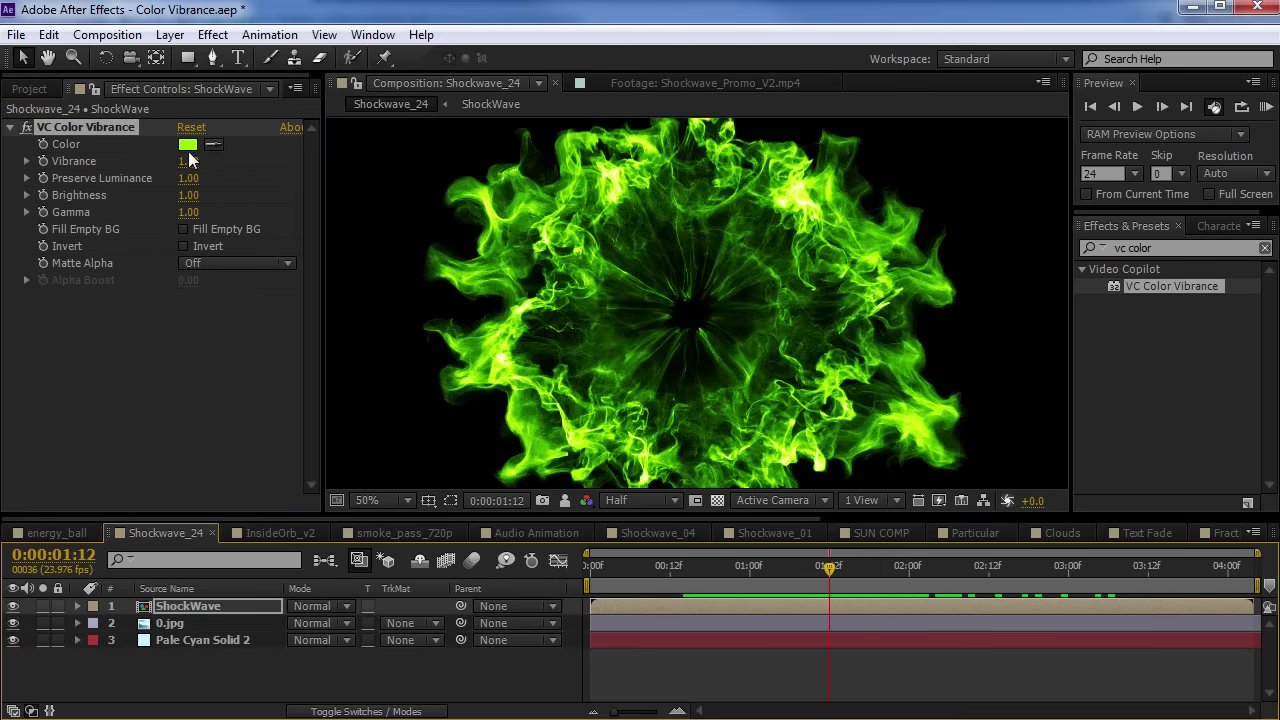
Set the VC Color Vibrance Color to orange FF9600, then switch the effect off to compare
click(187, 145)
drag(313, 600, 313, 541)
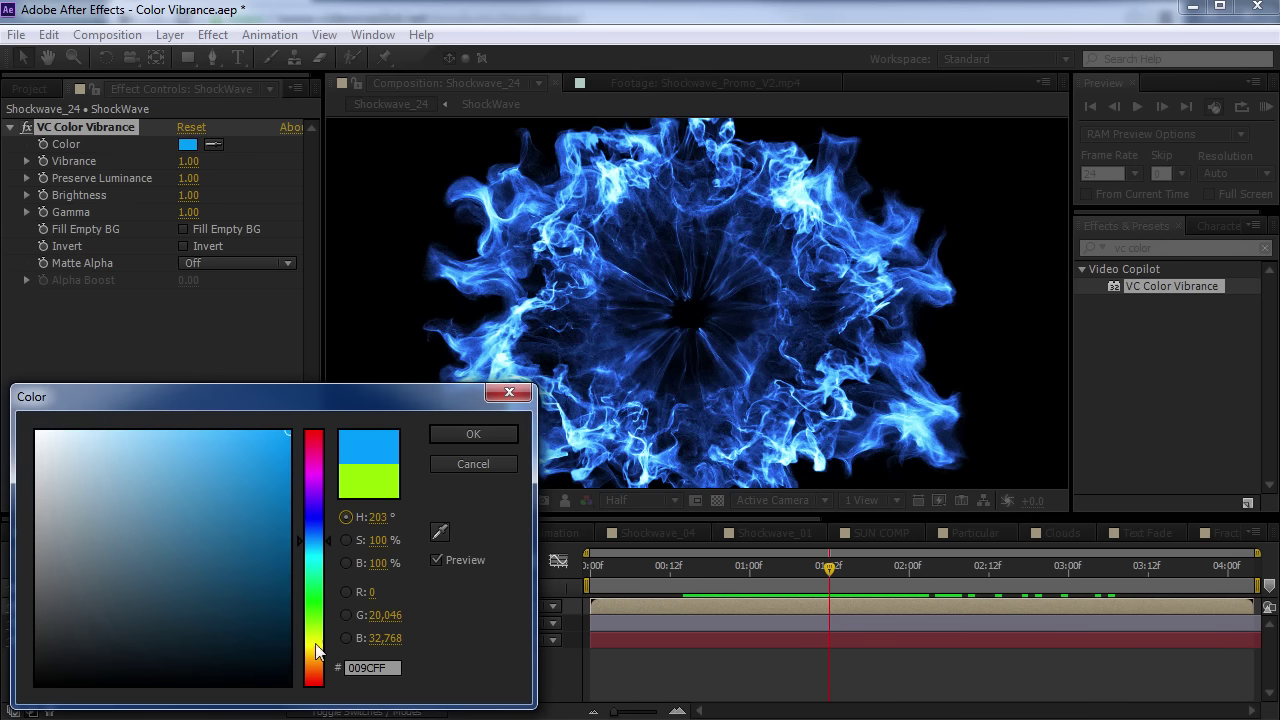
drag(314, 572, 315, 628)
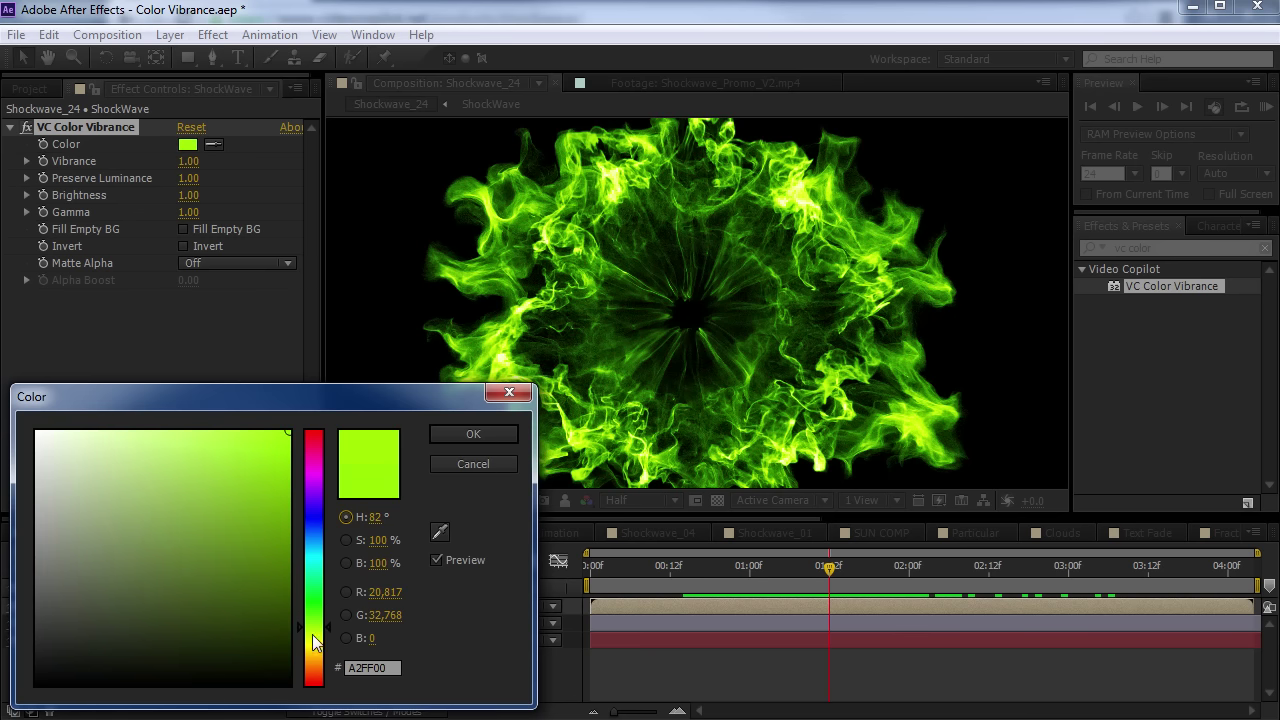
mouse_move(316, 662)
mouse_down()
mouse_move(316, 680)
mouse_move(316, 657)
mouse_up()
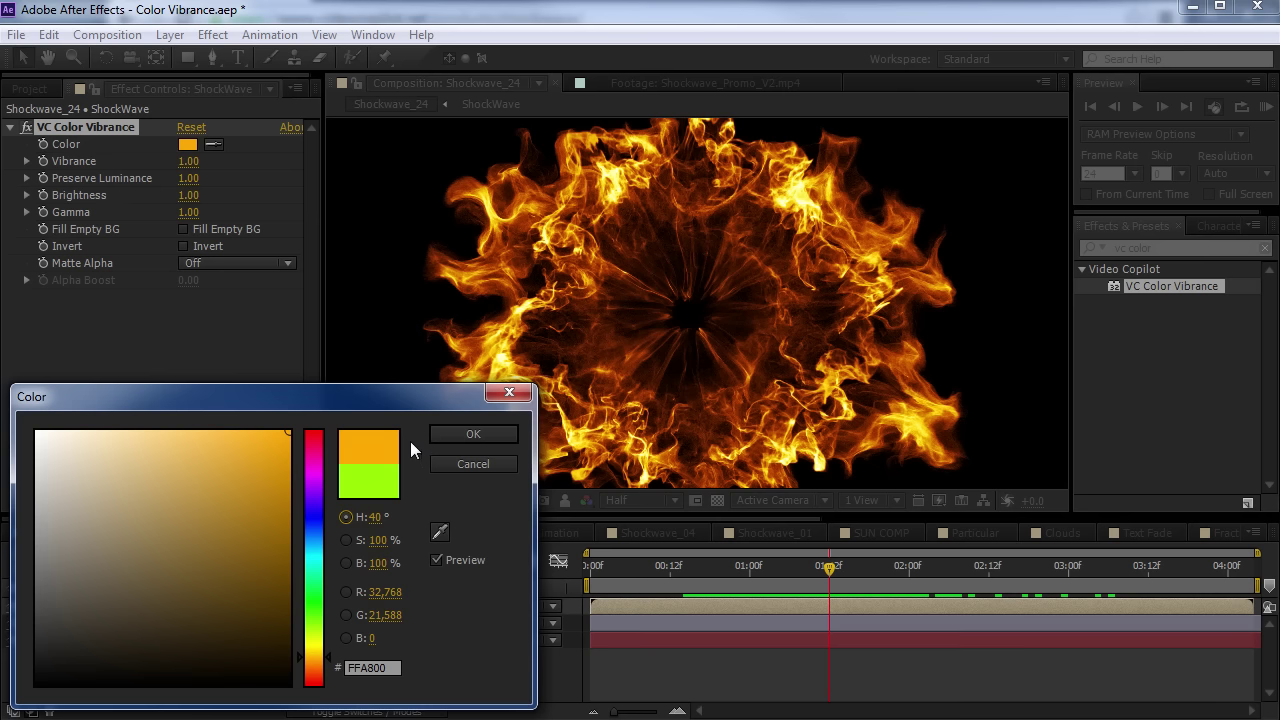
click(312, 668)
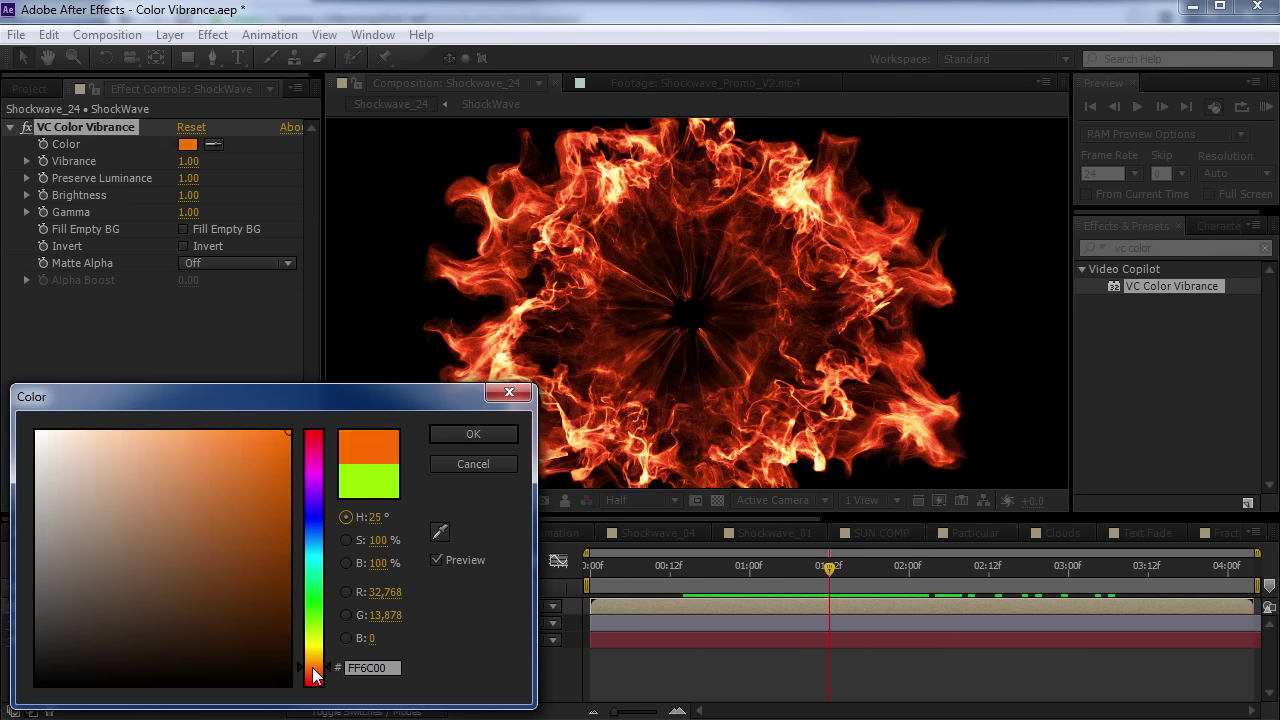
drag(313, 668, 313, 661)
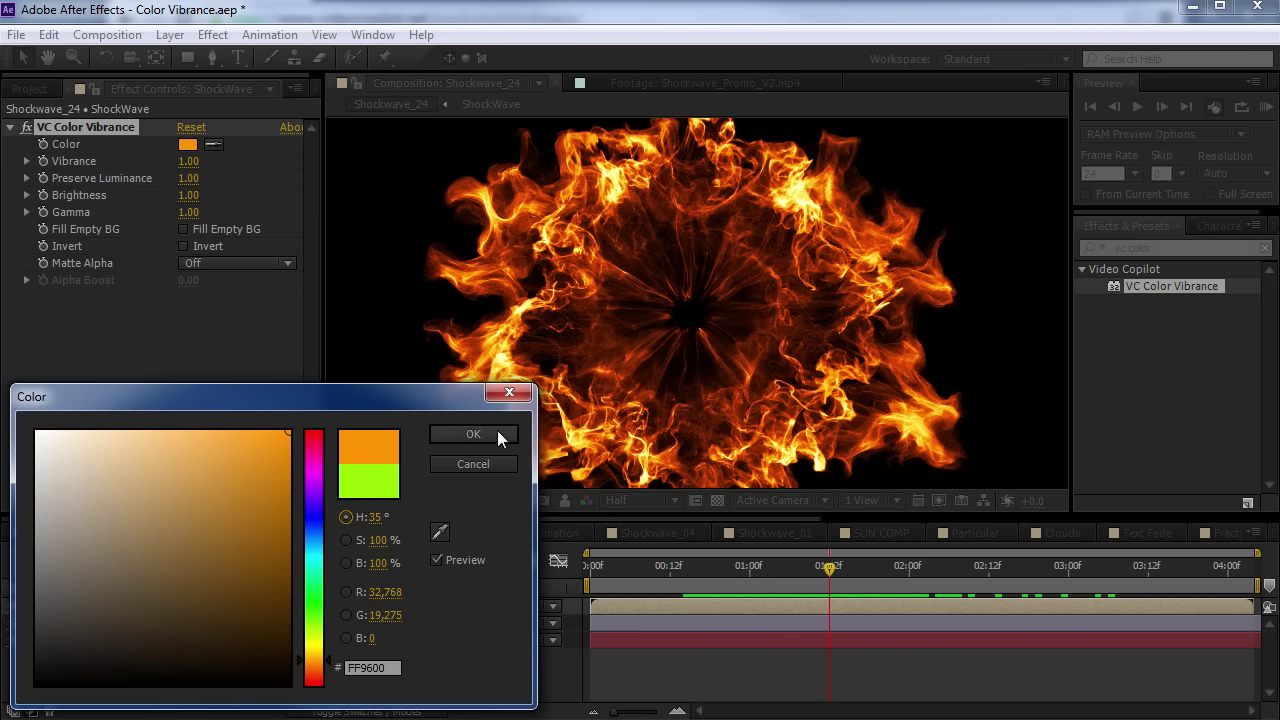
click(473, 434)
click(26, 127)
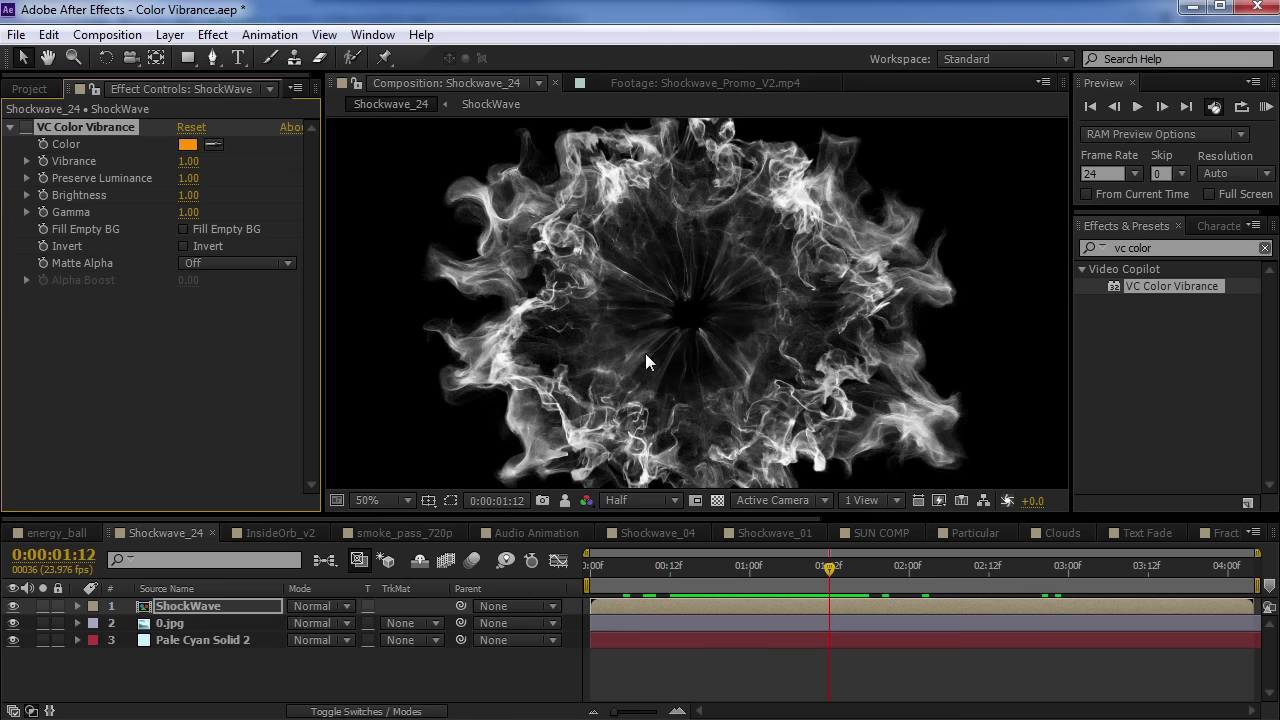
click(212, 34)
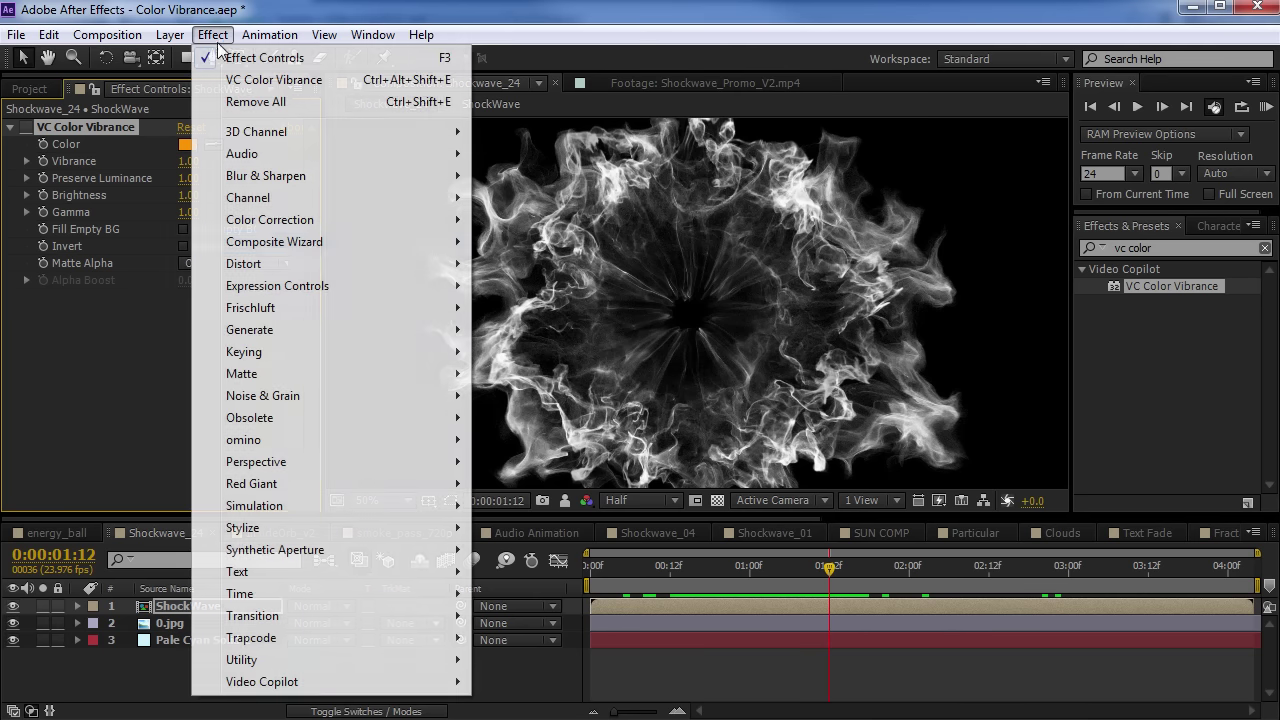
mouse_move(303, 224)
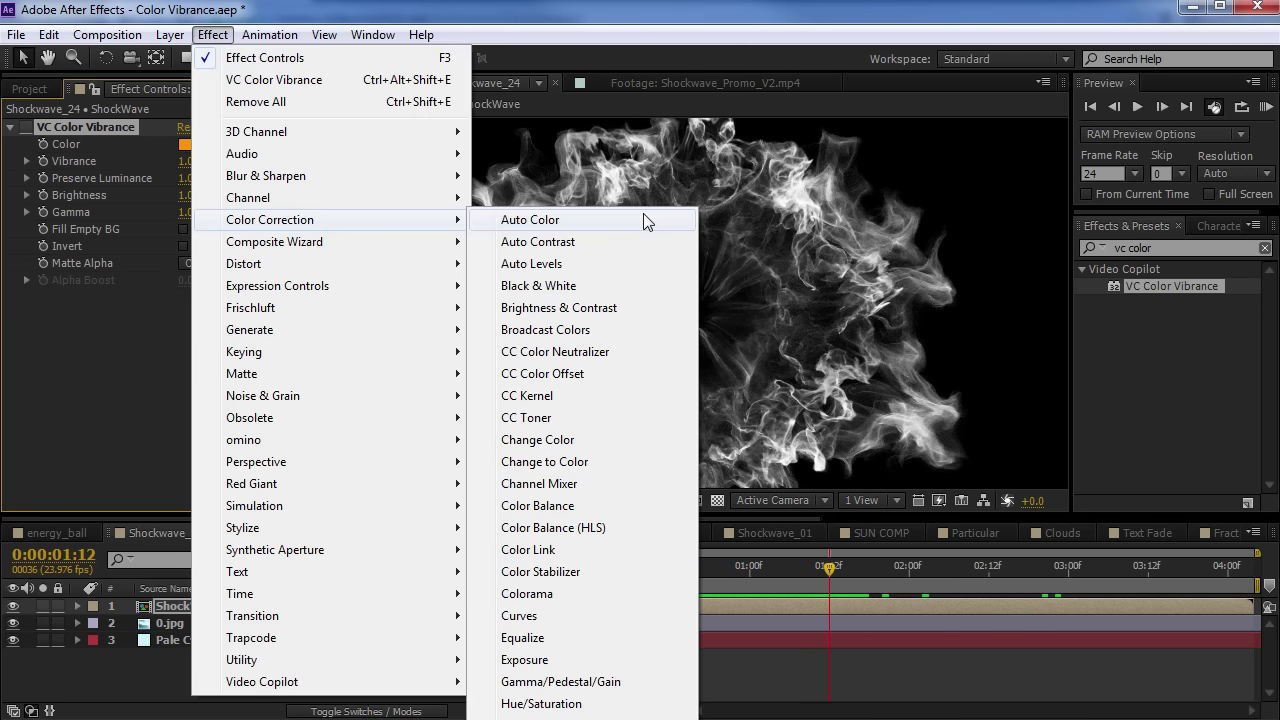
click(530, 640)
click(190, 288)
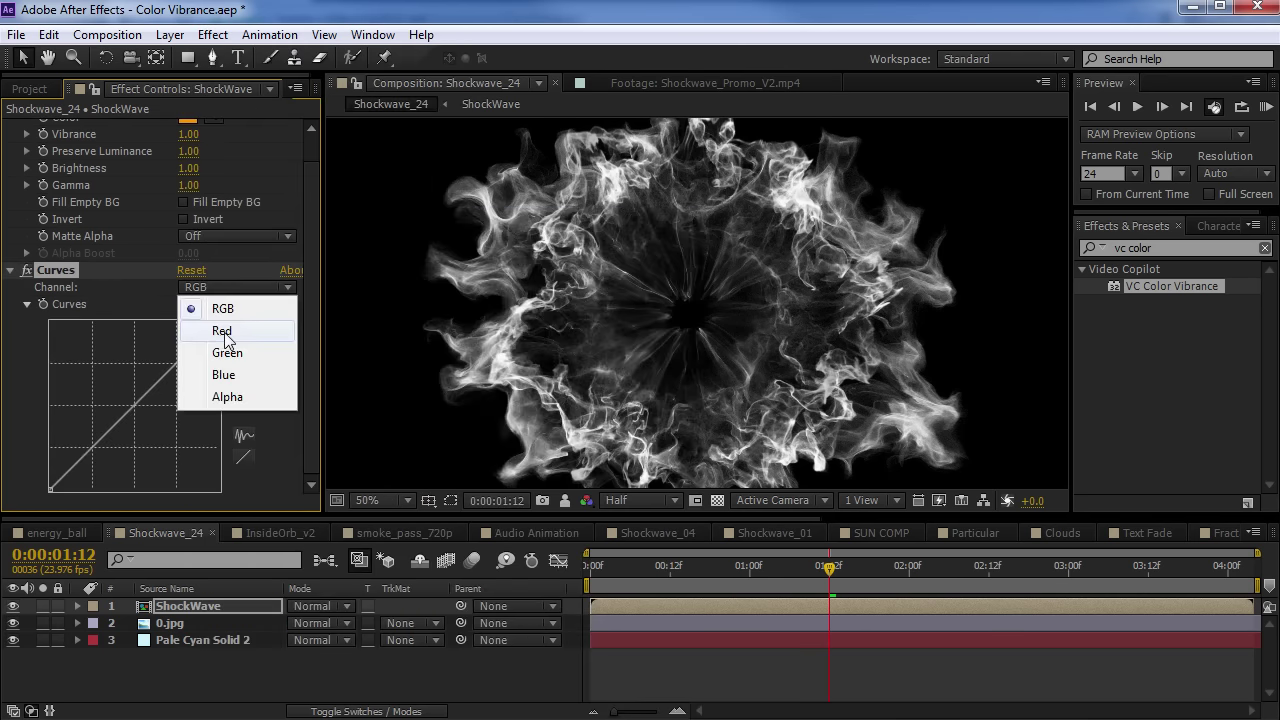
click(232, 340)
drag(102, 410, 159, 445)
click(216, 287)
click(230, 372)
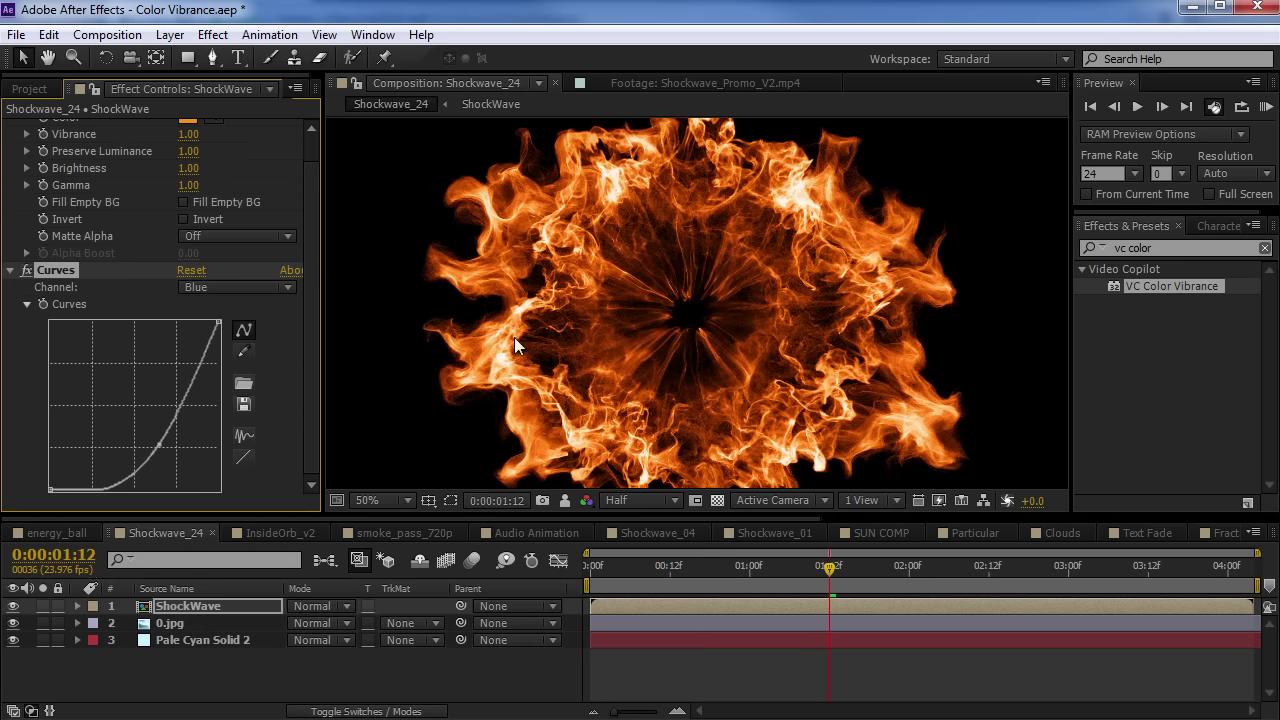
click(221, 289)
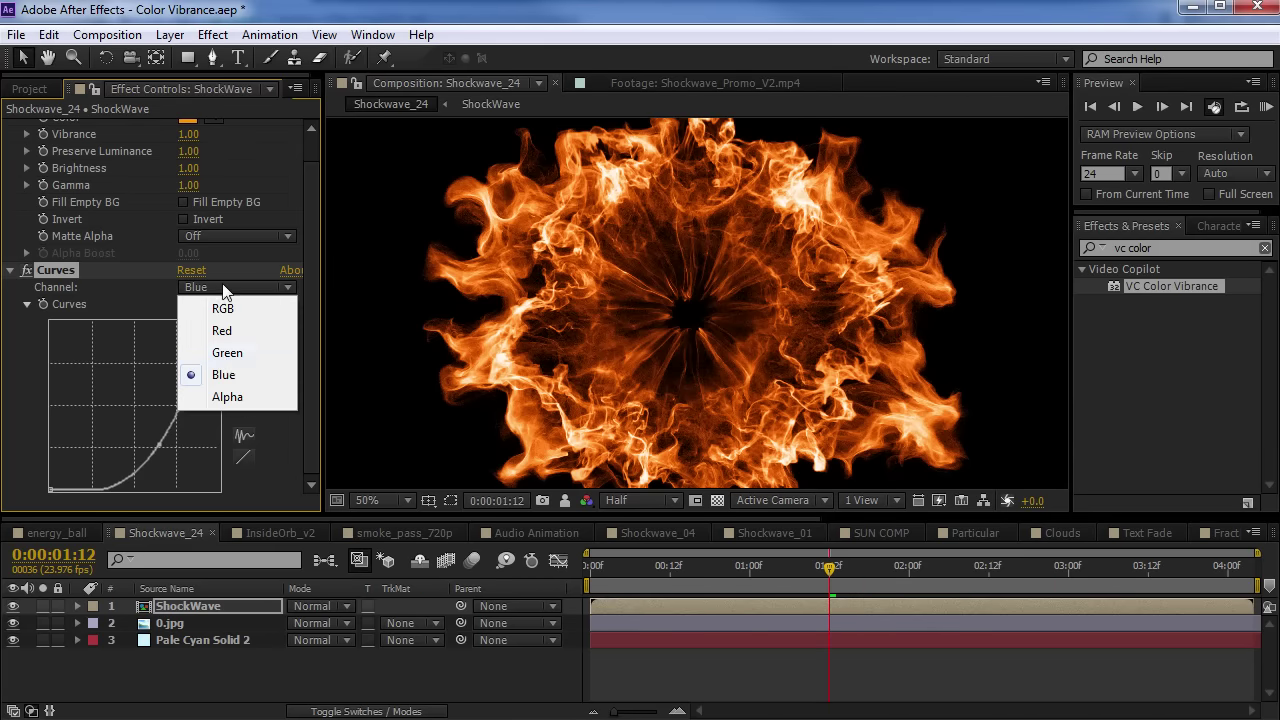
click(218, 354)
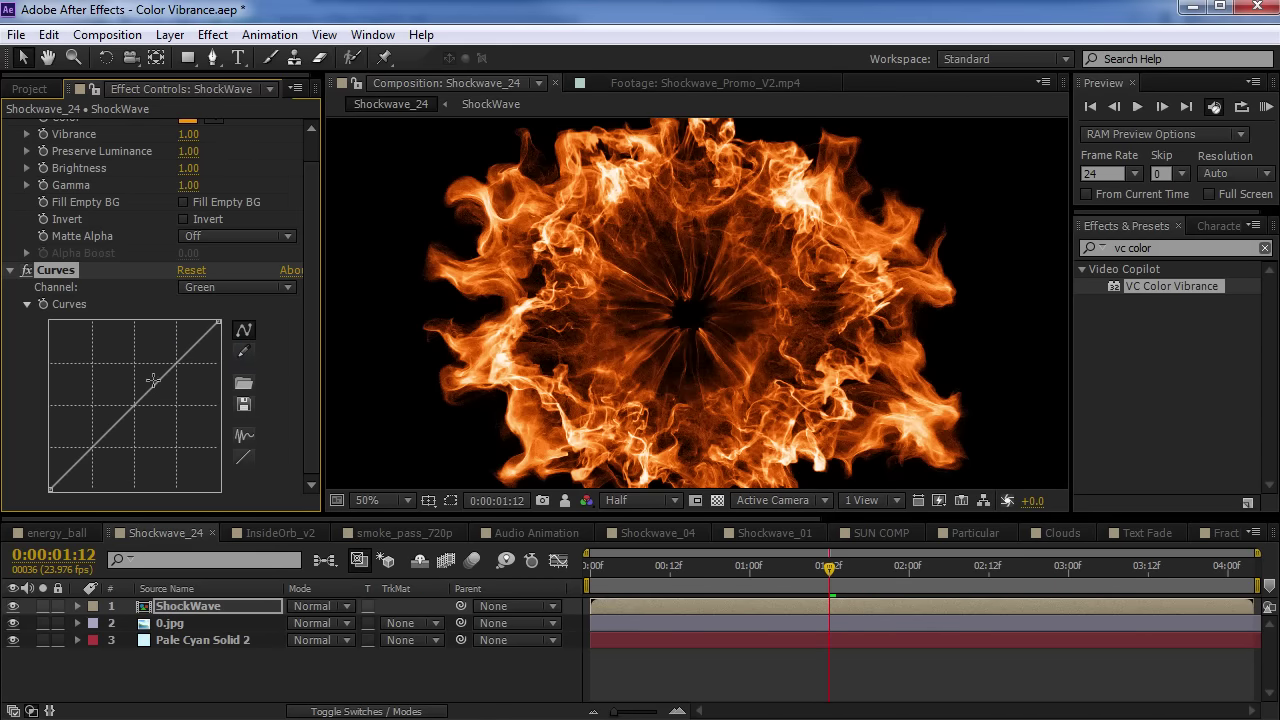
drag(148, 386, 154, 370)
drag(99, 432, 101, 441)
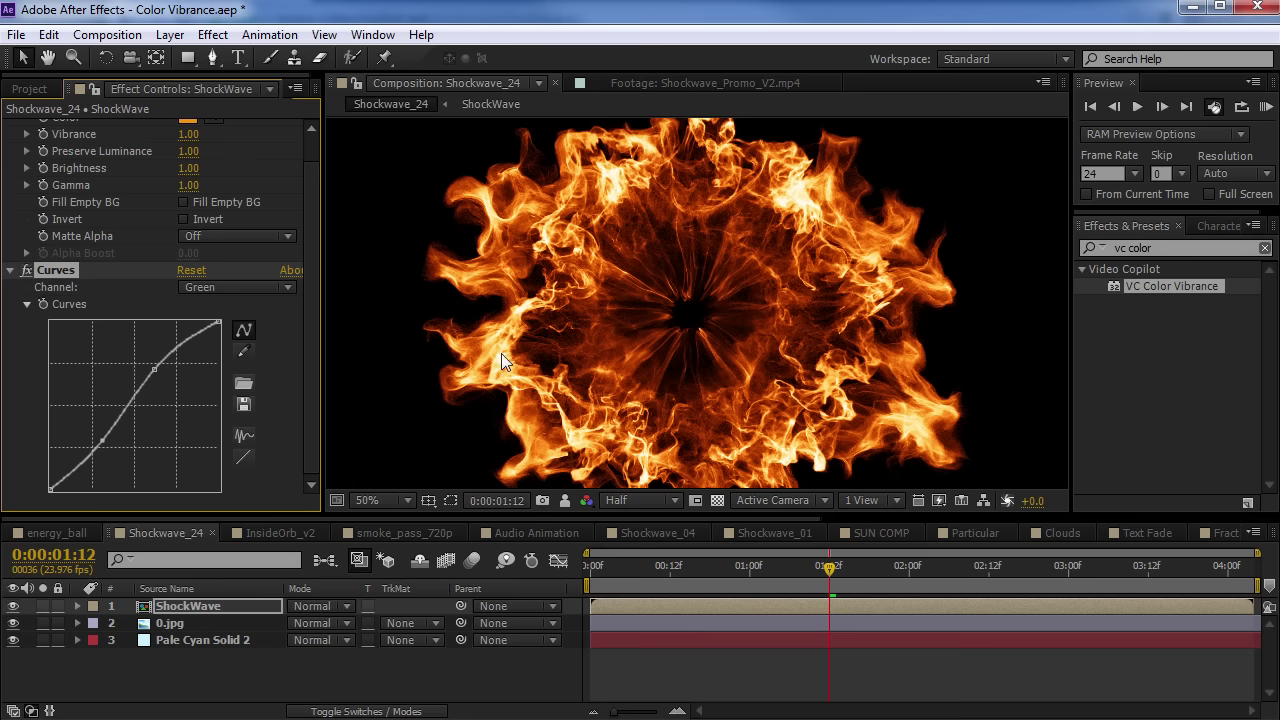
mouse_move(155, 370)
mouse_down()
mouse_move(166, 378)
mouse_move(156, 366)
mouse_up()
click(52, 270)
key(Delete)
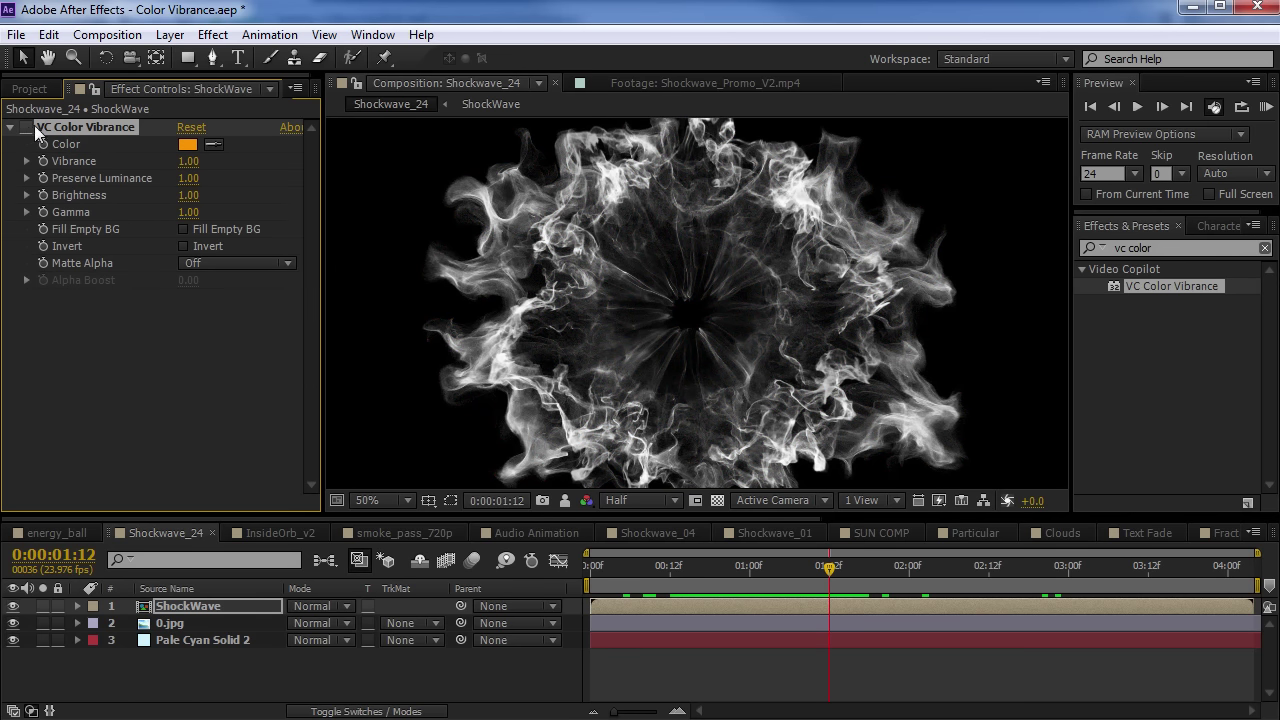
click(25, 127)
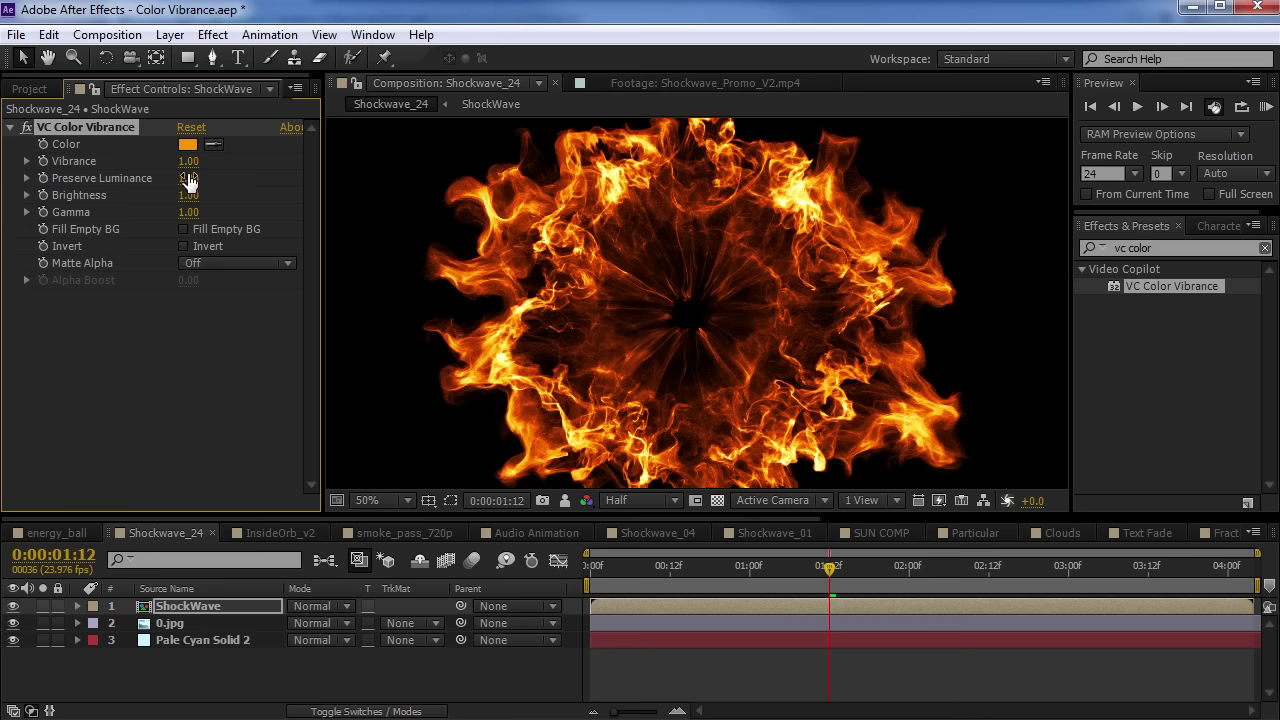
click(25, 127)
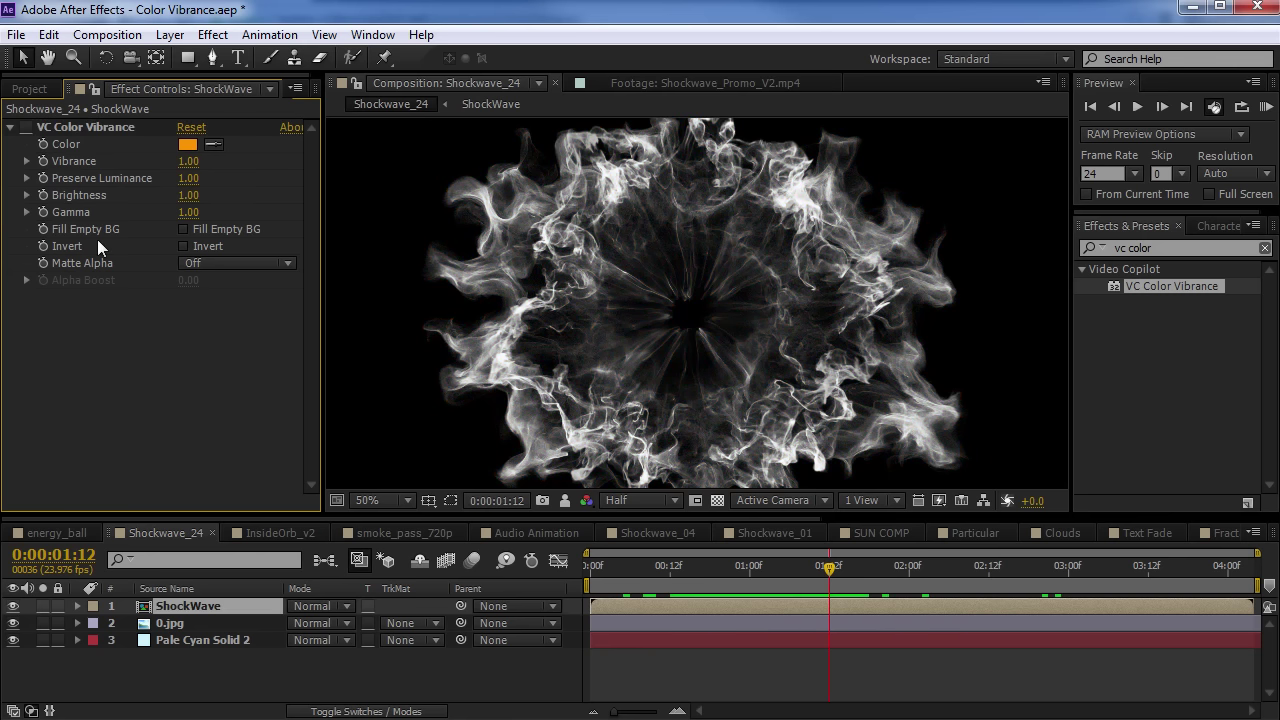
Add Hue/Saturation to the ShockWave layer with Colorize on and Colorize Saturation 90
click(220, 34)
mouse_move(275, 230)
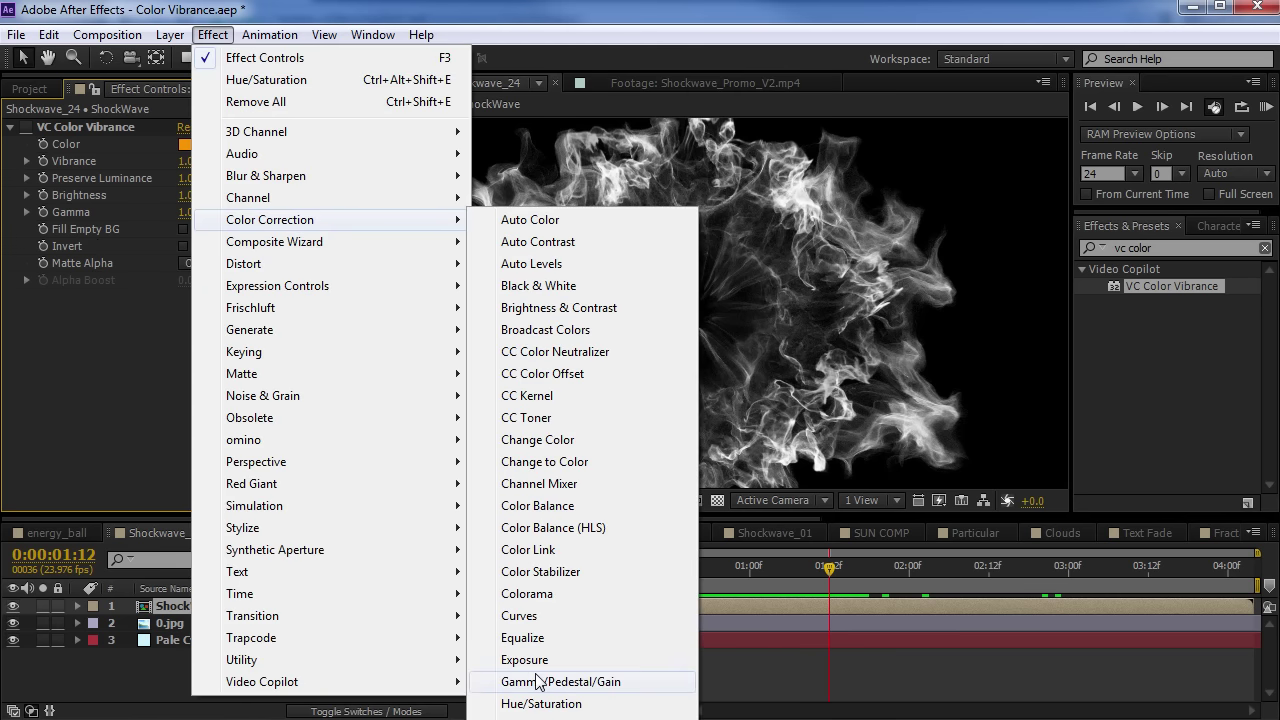
click(540, 703)
scroll(226, 424, down, 1)
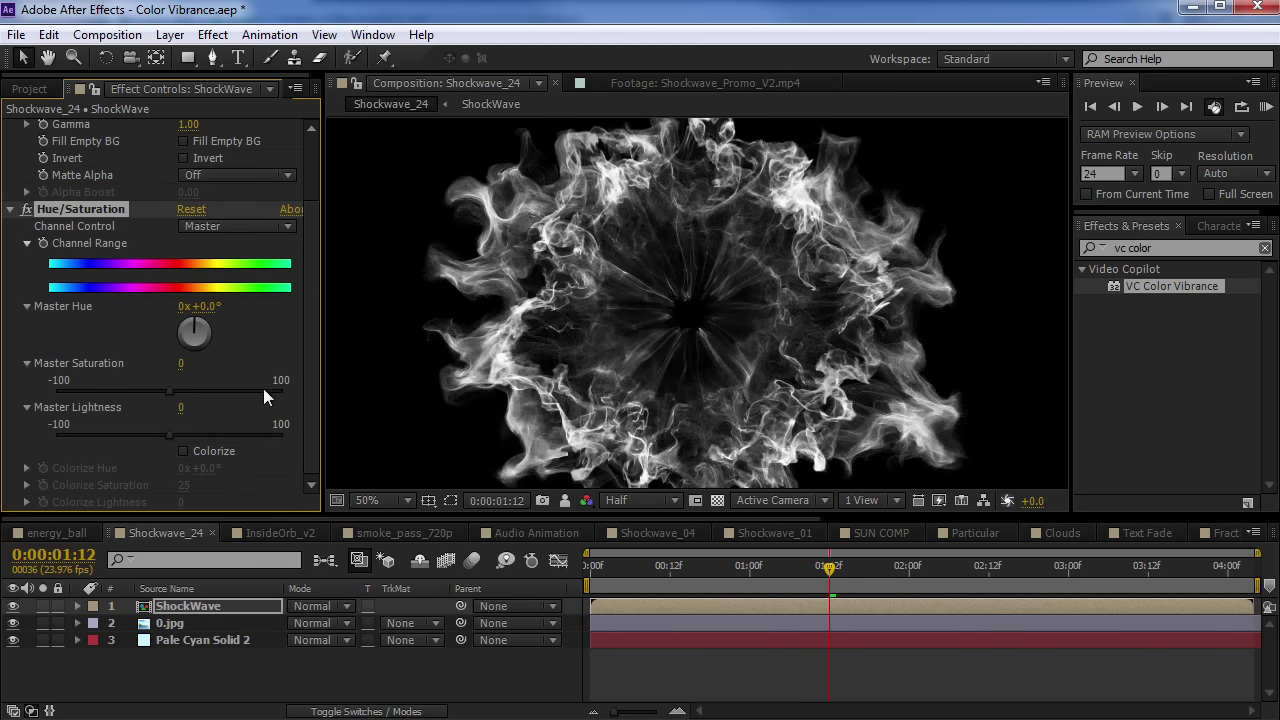
click(182, 452)
drag(201, 485, 237, 463)
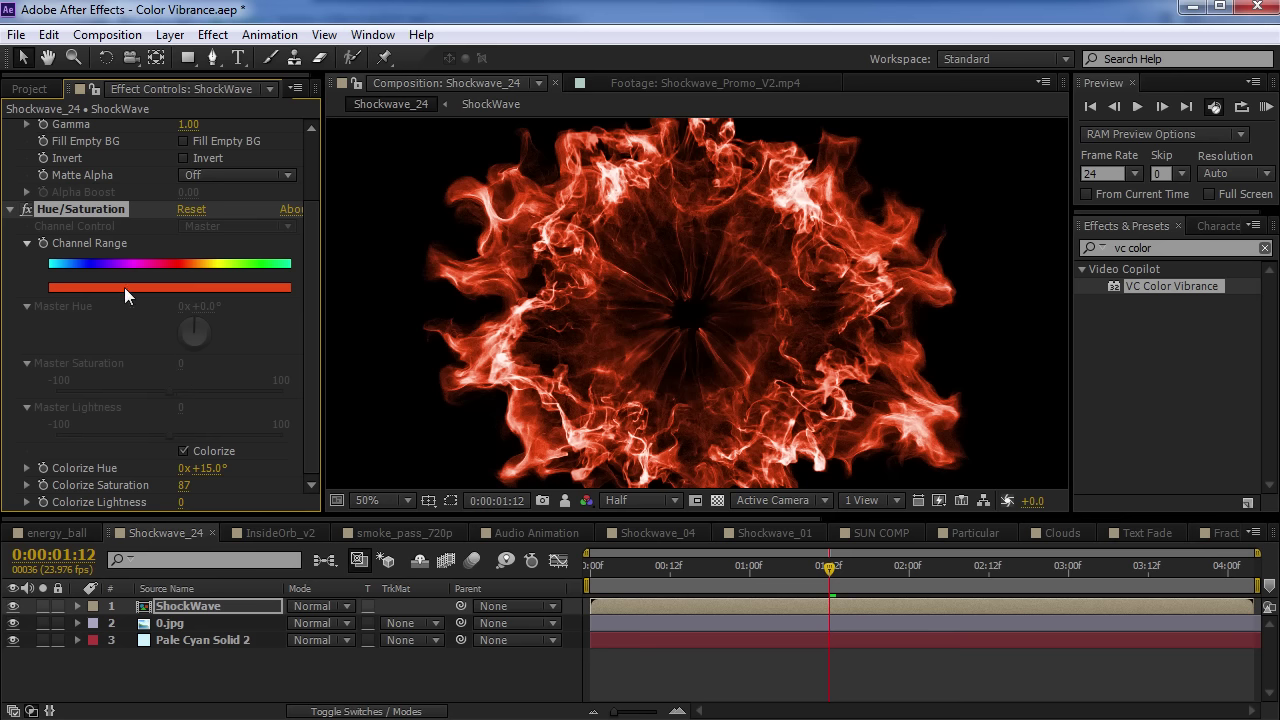
drag(184, 488, 192, 487)
Pan and zoom the composition to 50% to centre the shockwave, then delete Hue/Saturation
key(h)
drag(590, 225, 615, 285)
key(period)
key(period)
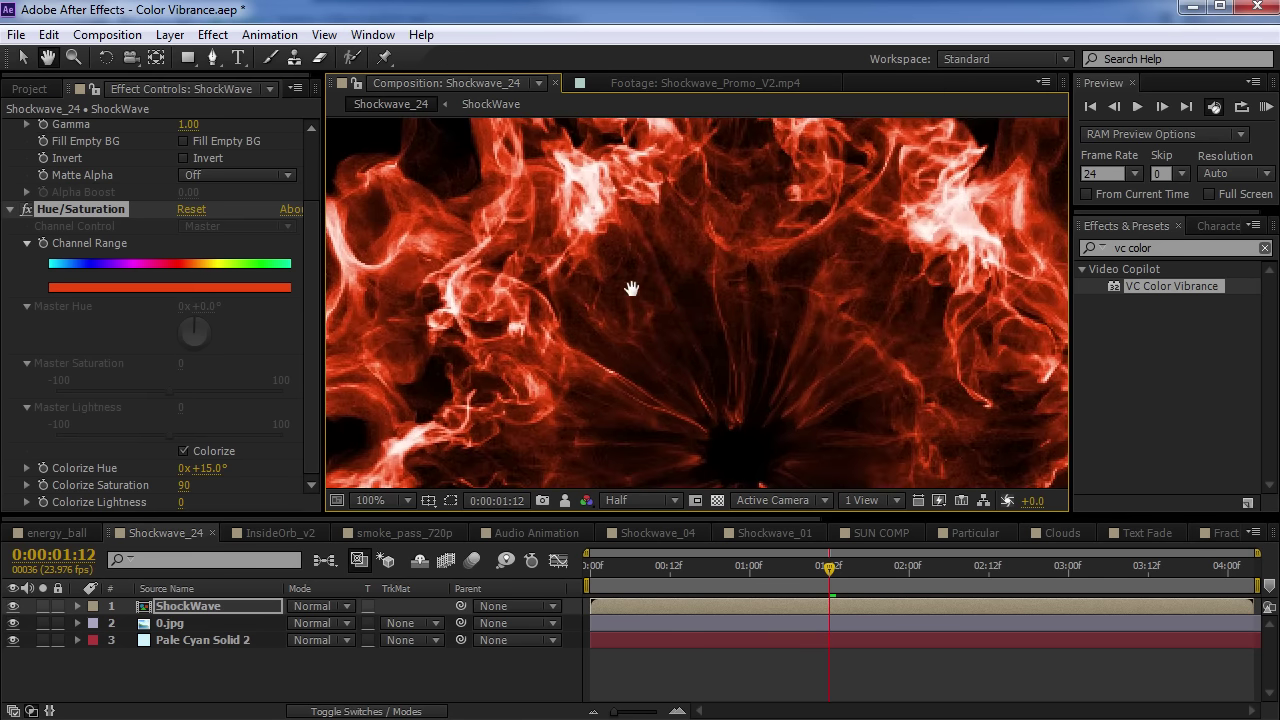
key(v)
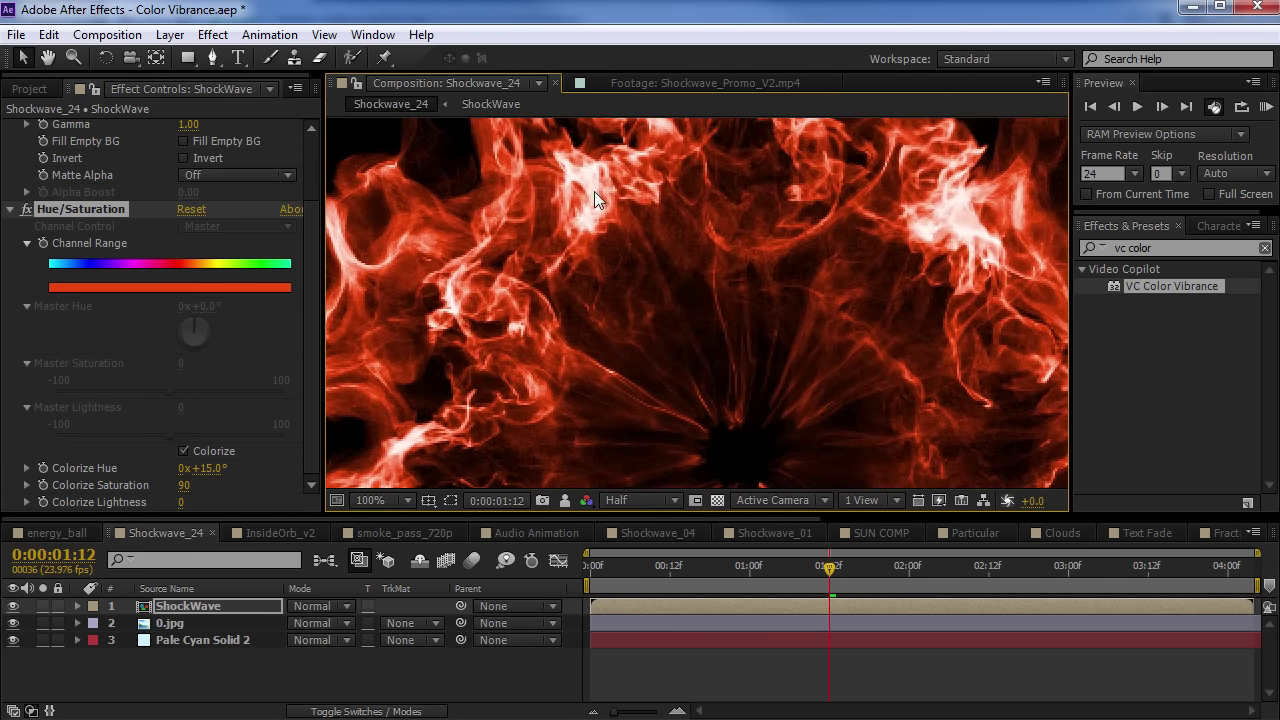
key(comma)
key(h)
drag(723, 420, 700, 362)
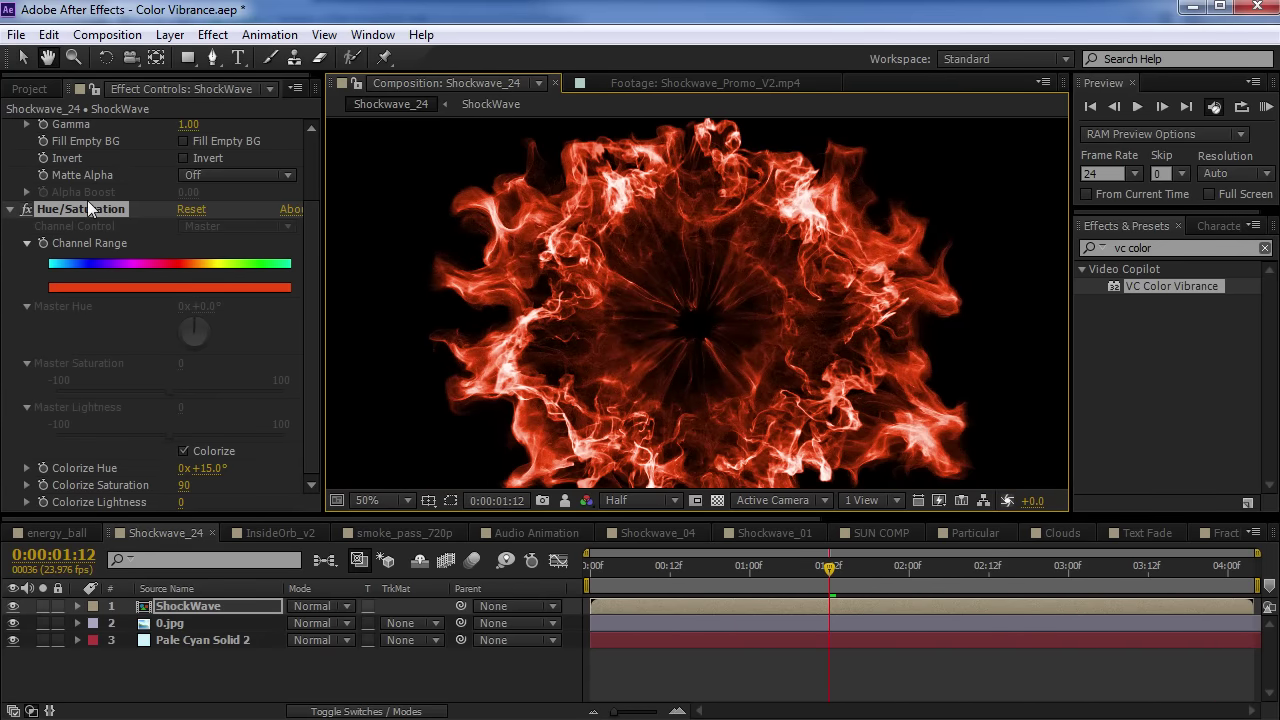
key(v)
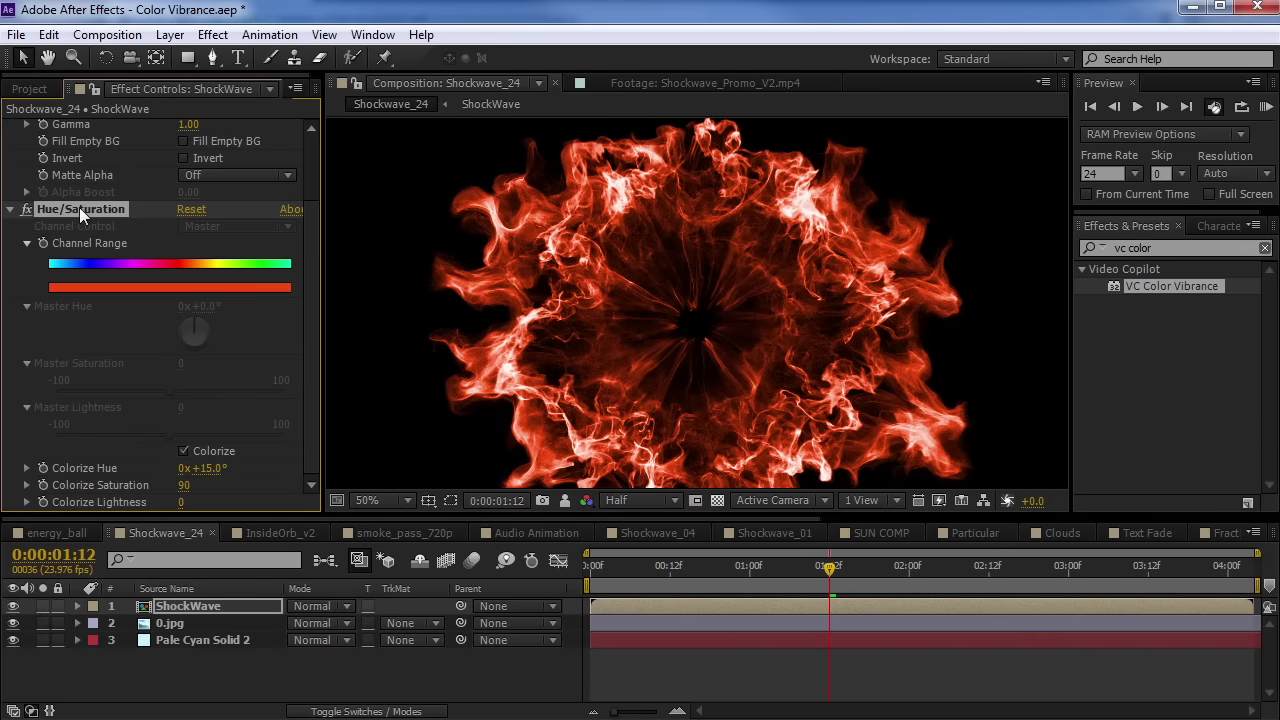
key(Delete)
Re-enable VC Color Vibrance, try a purple-magenta tint, then cancel to keep orange
click(27, 127)
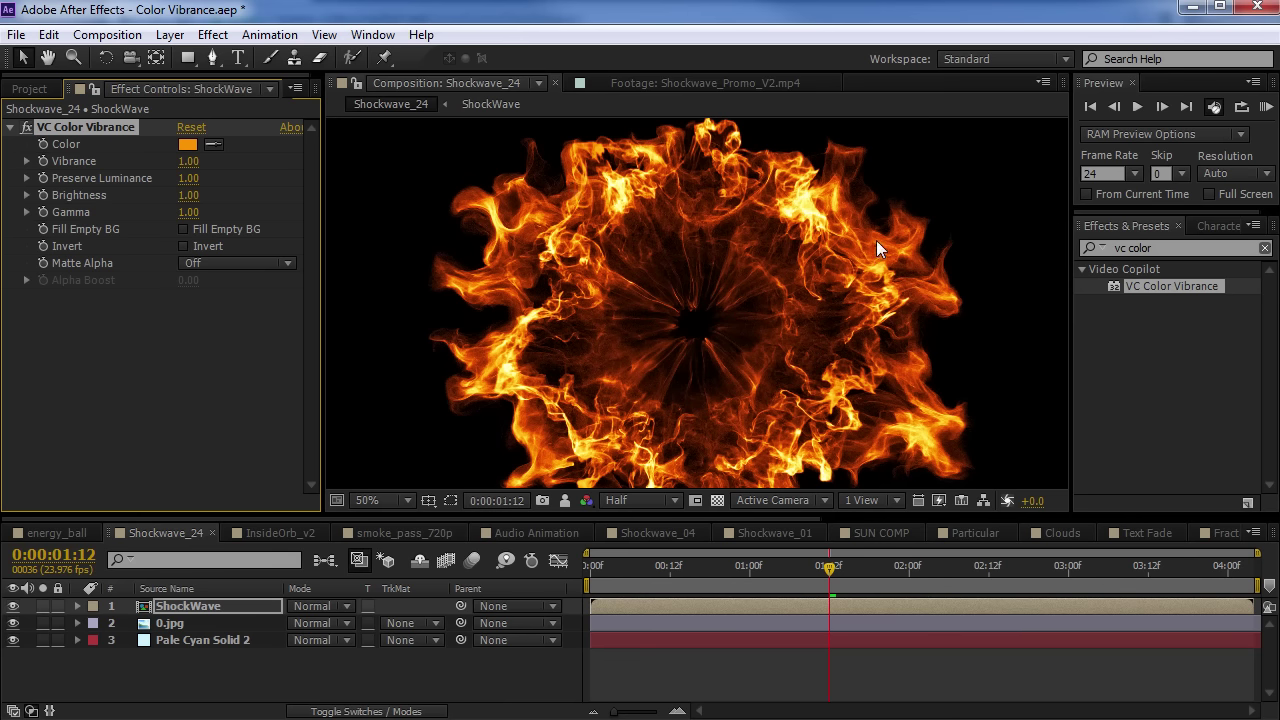
click(175, 144)
click(187, 143)
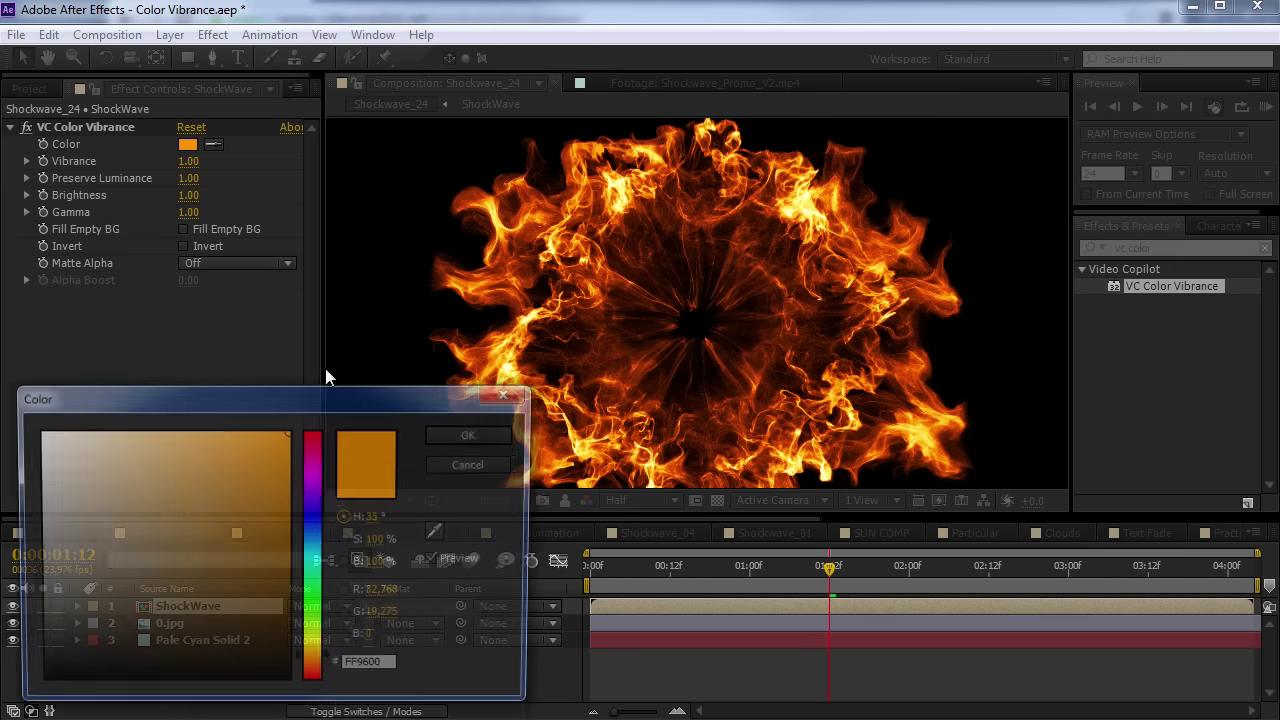
click(313, 488)
drag(313, 490, 310, 485)
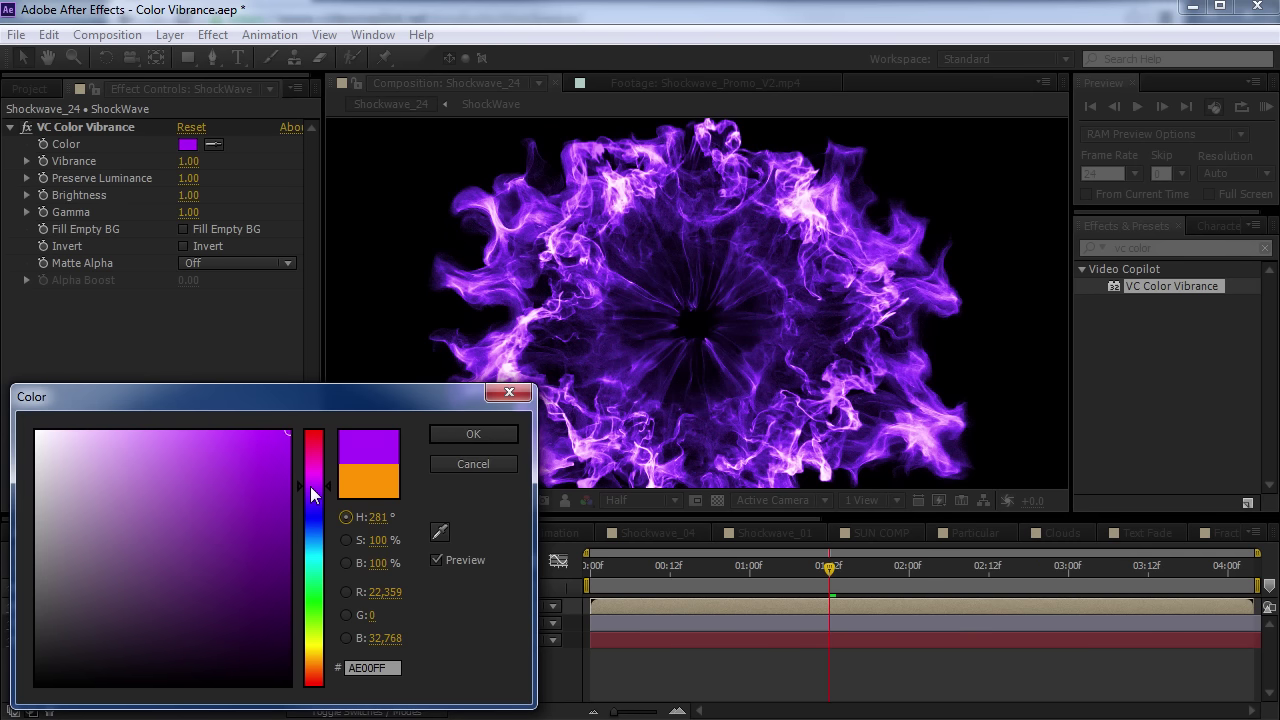
click(475, 466)
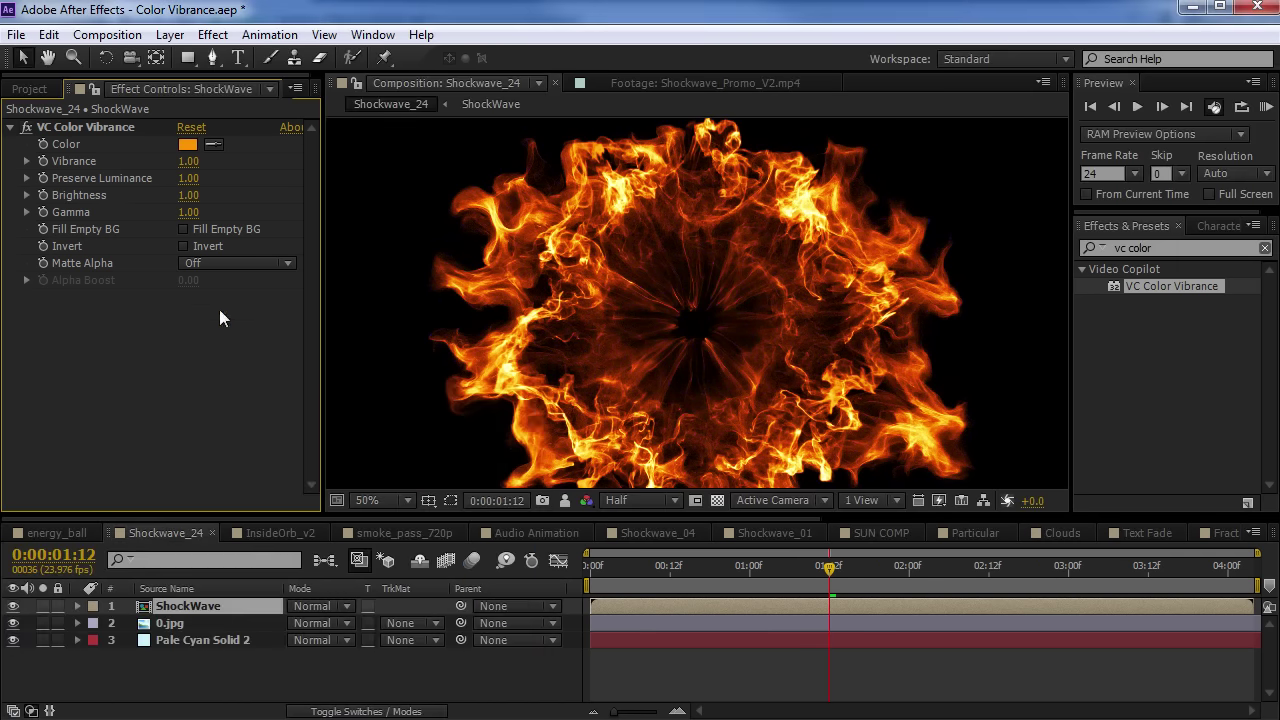
Try Vibrance 1.74 and different Brightness/Gamma values, play back, then reset VC Color Vibrance
drag(189, 161, 244, 160)
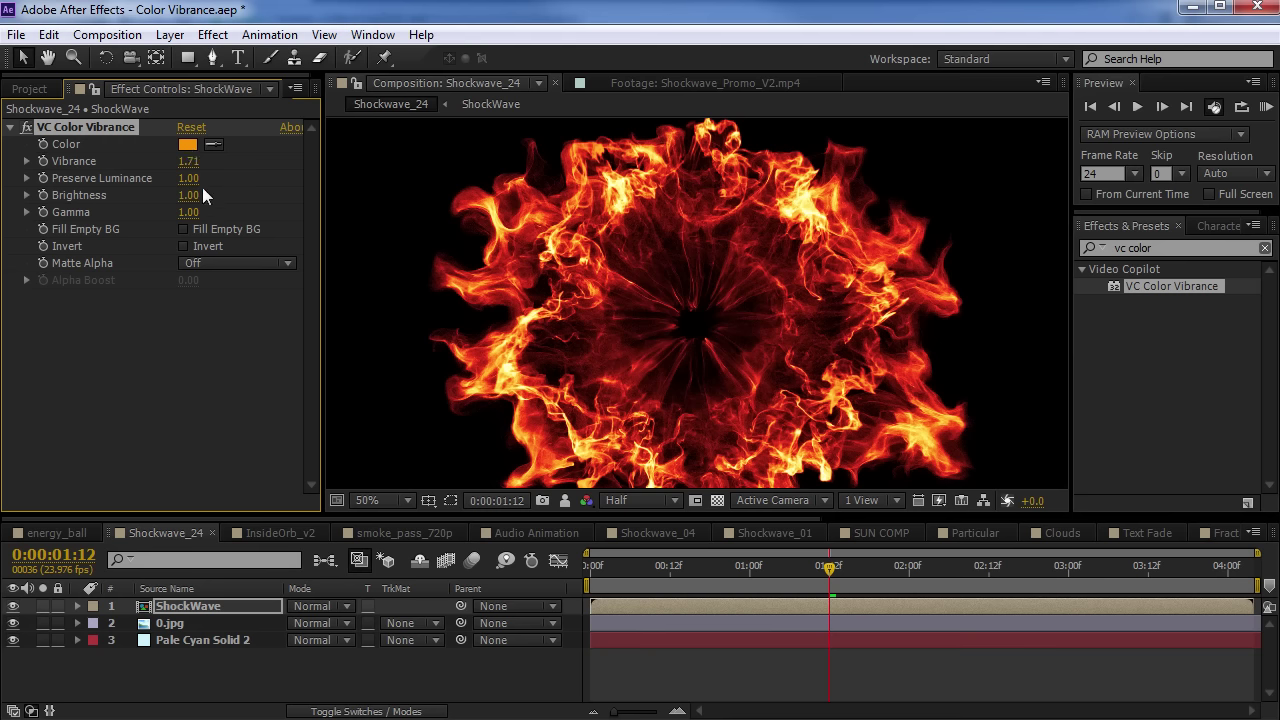
drag(189, 196, 98, 232)
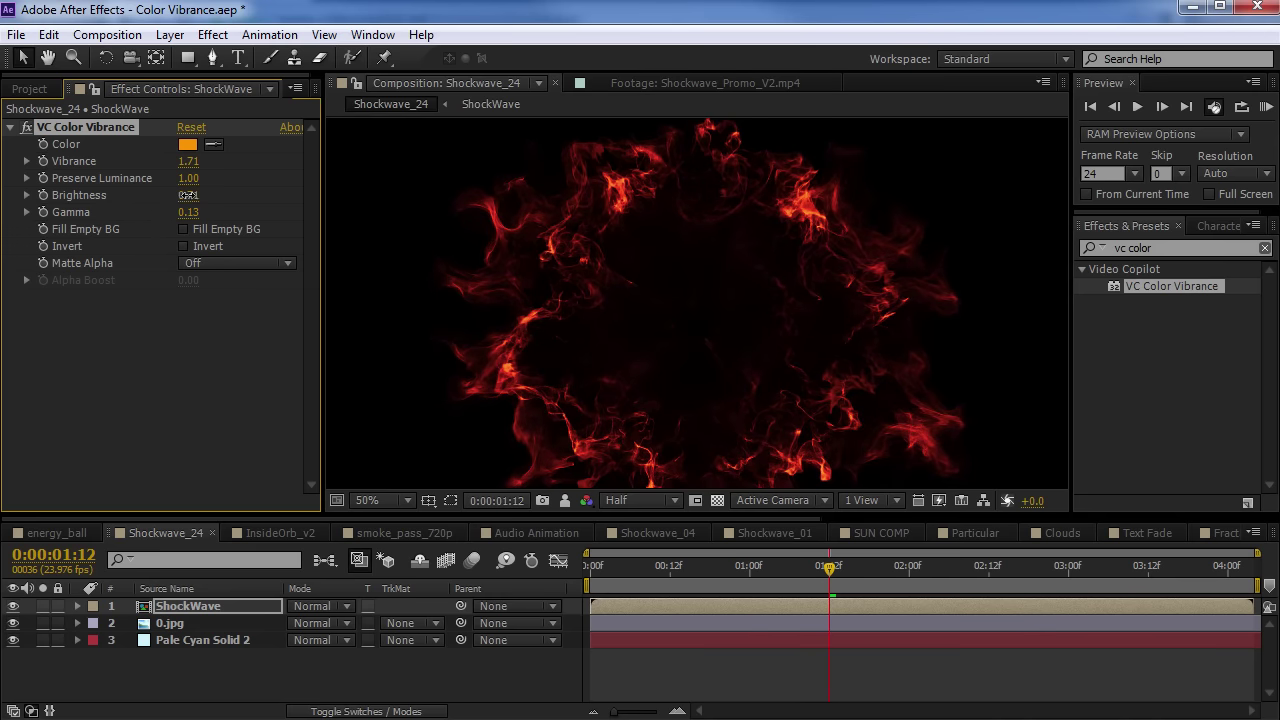
drag(189, 195, 130, 216)
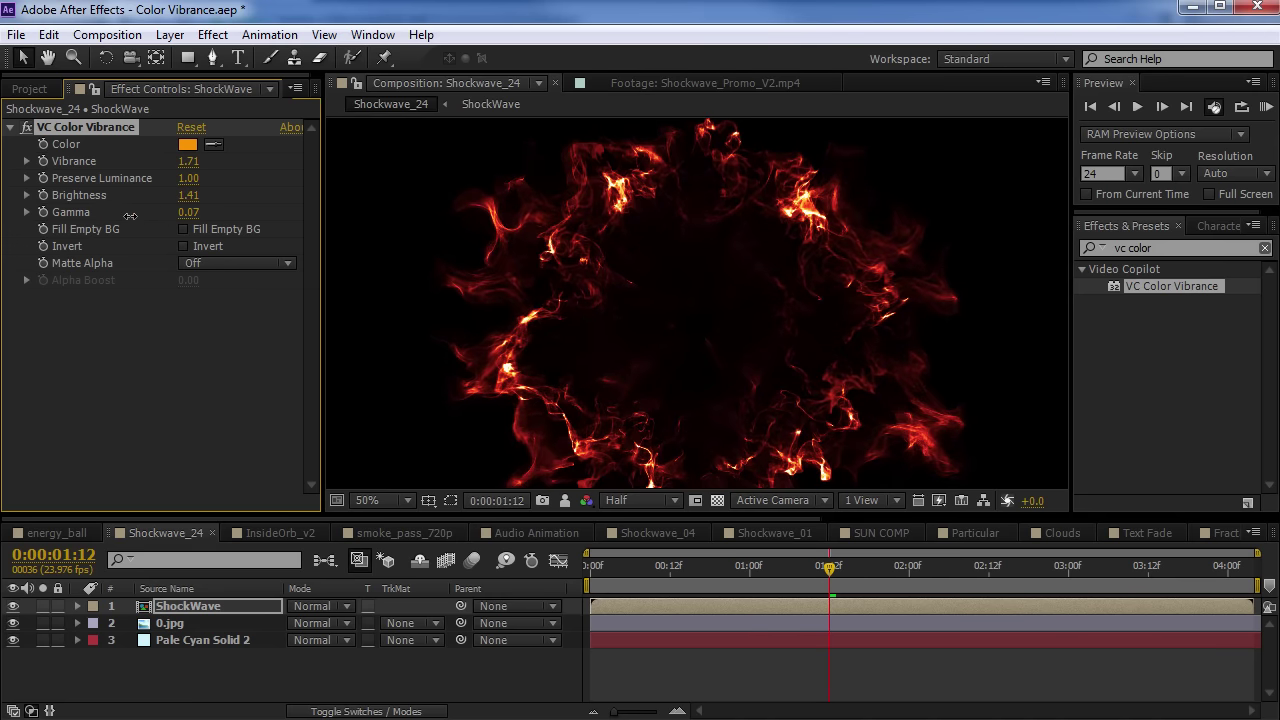
click(669, 569)
key(space)
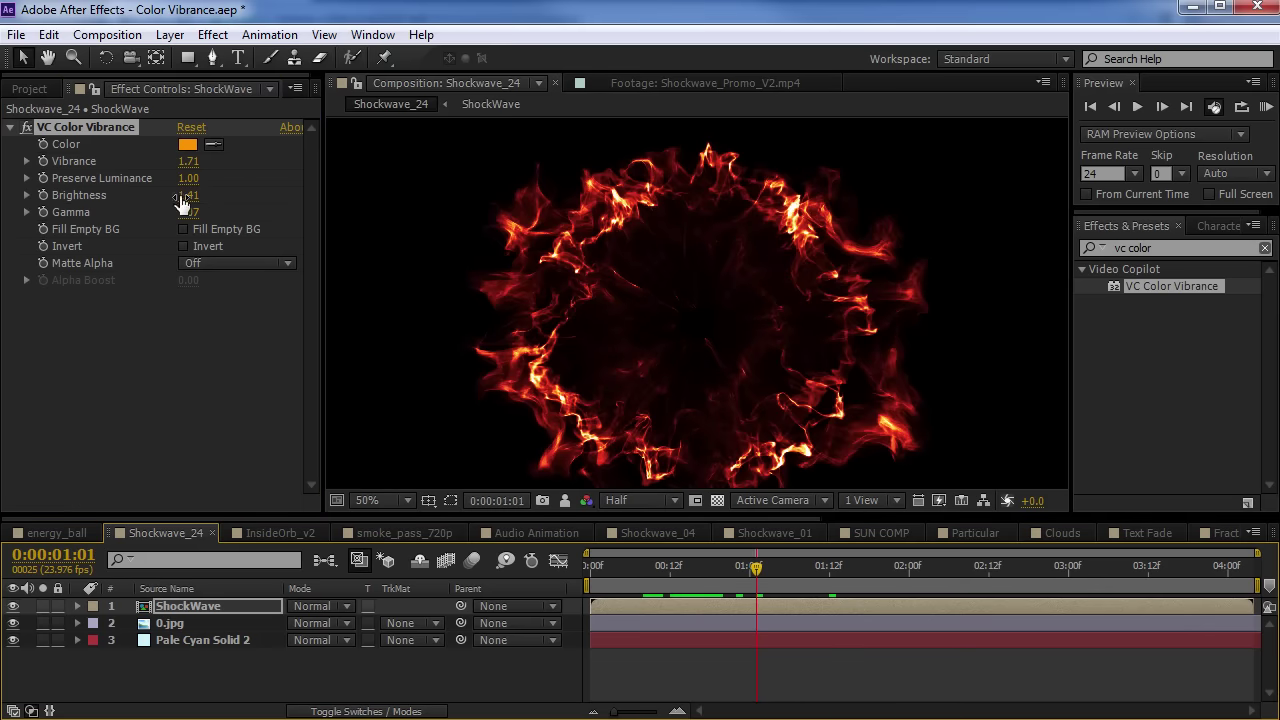
click(191, 127)
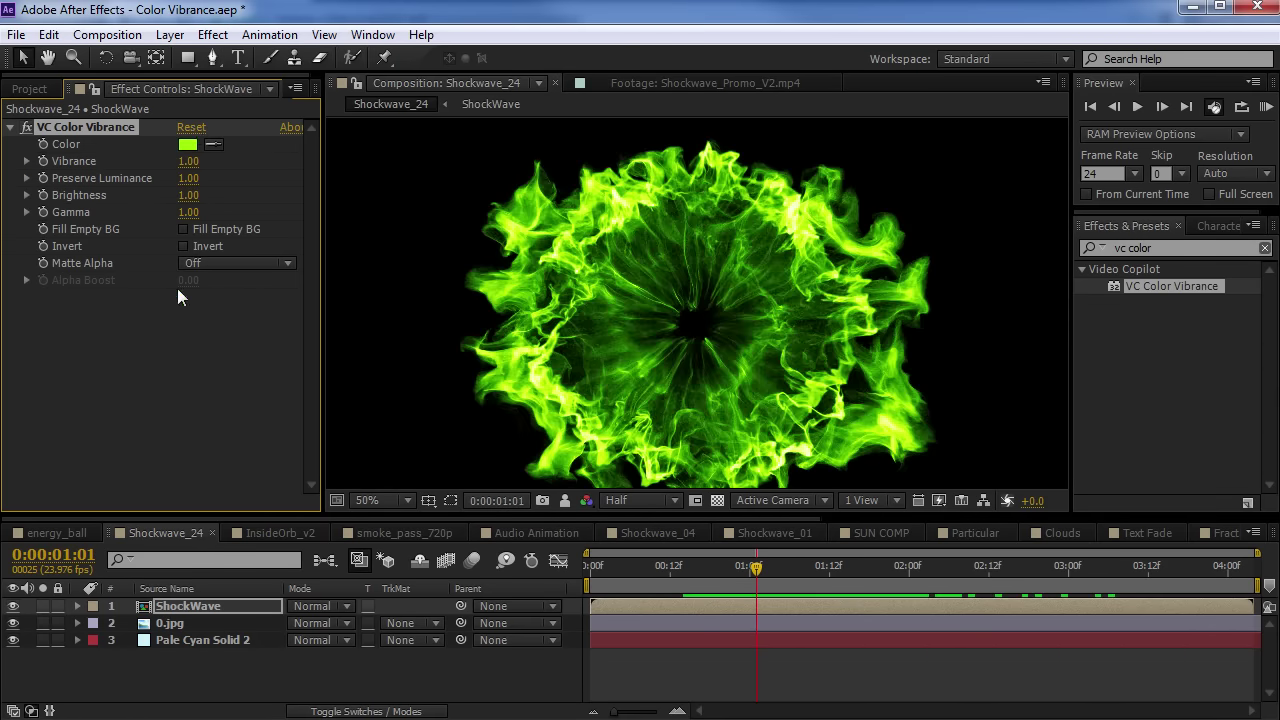
click(183, 246)
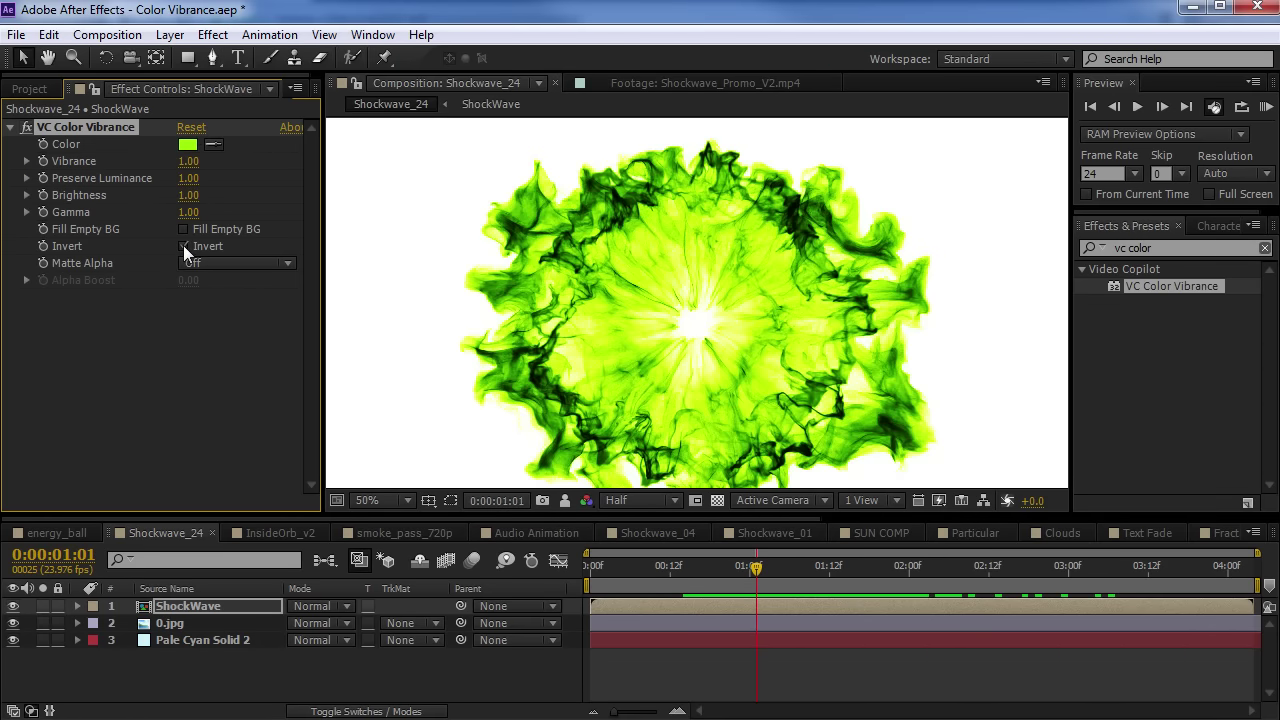
drag(675, 573, 720, 583)
scroll(733, 192, up, 2)
drag(677, 337, 777, 403)
drag(729, 568, 762, 570)
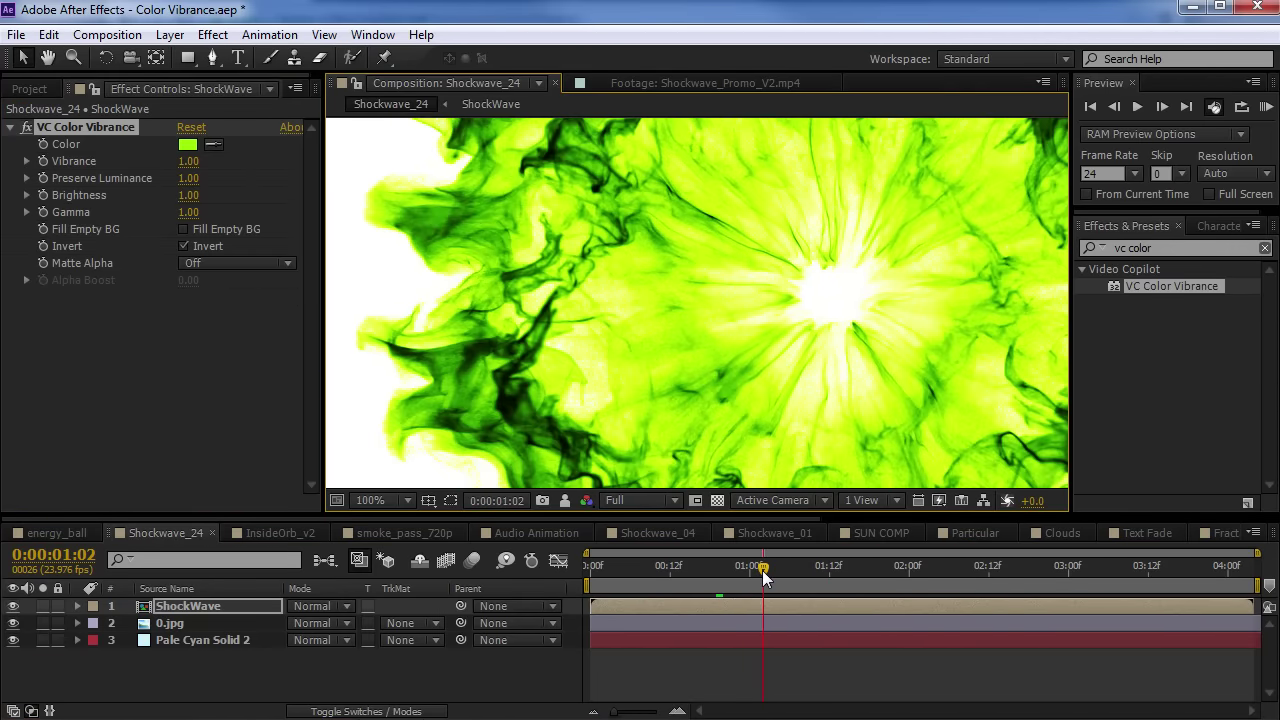
scroll(785, 340, down, 2)
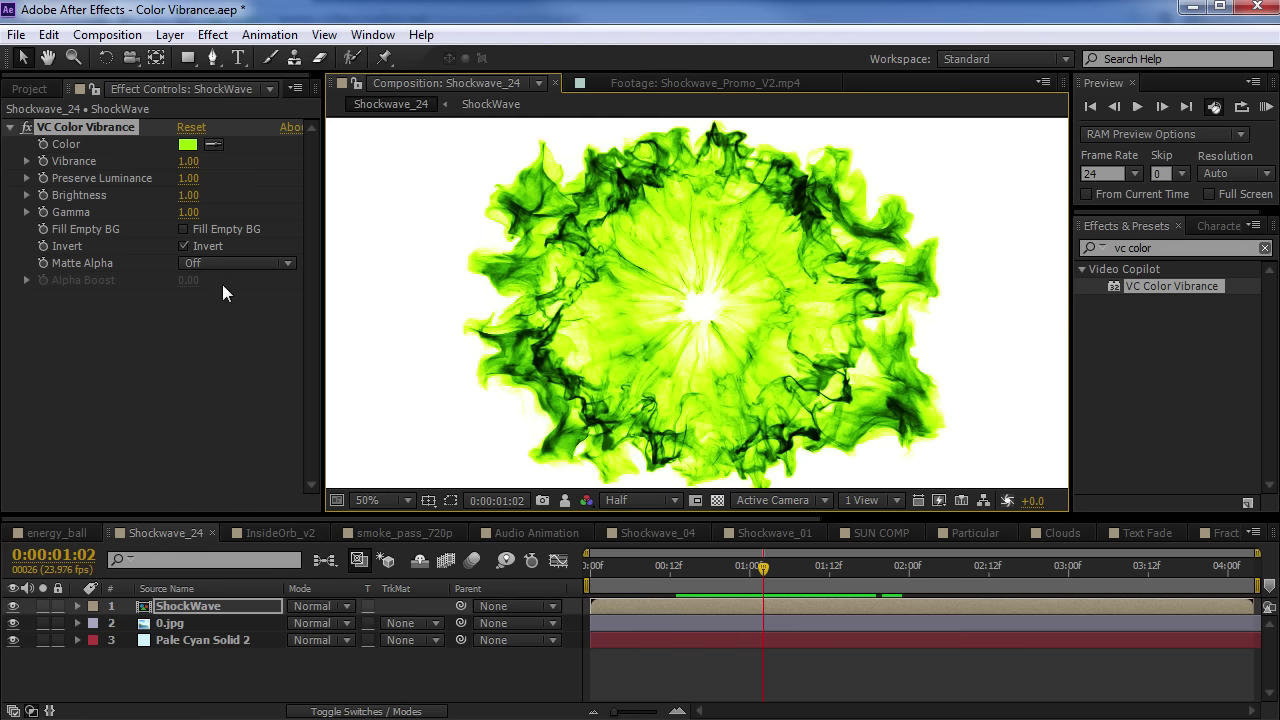
click(229, 264)
click(64, 265)
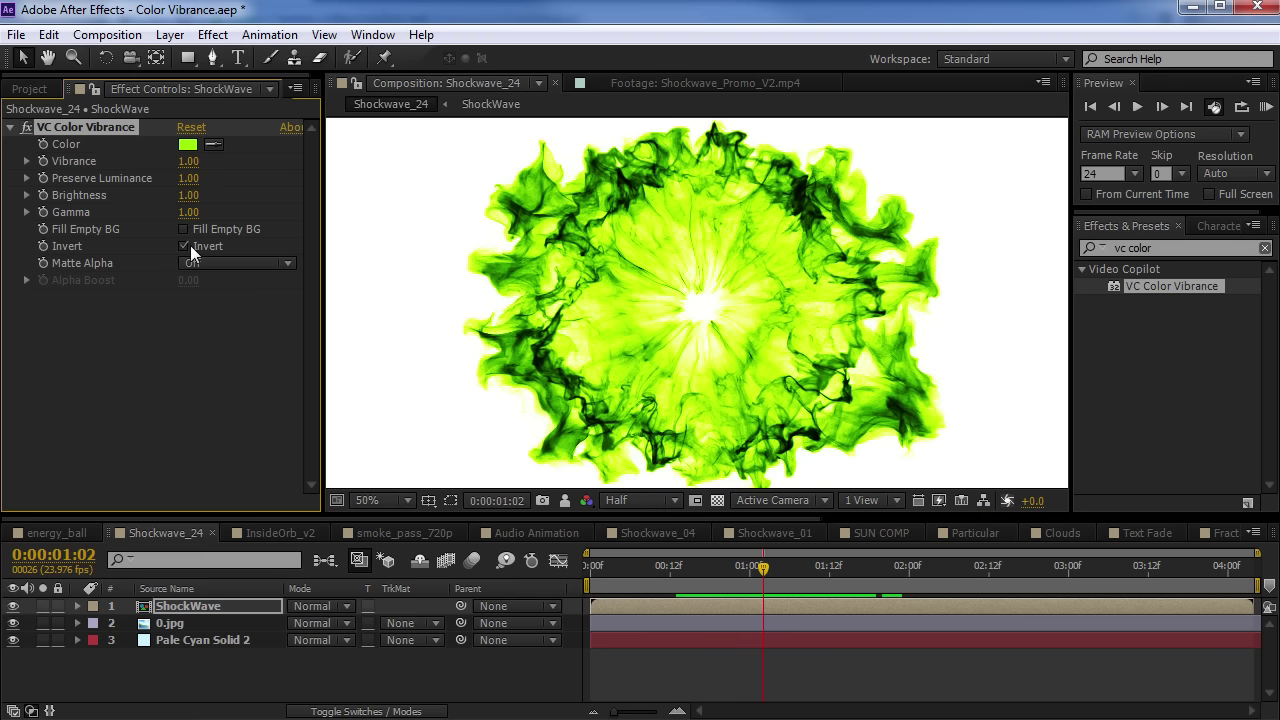
Turn Matte Alpha On to remove the black, then Off again to compare
click(183, 246)
click(81, 262)
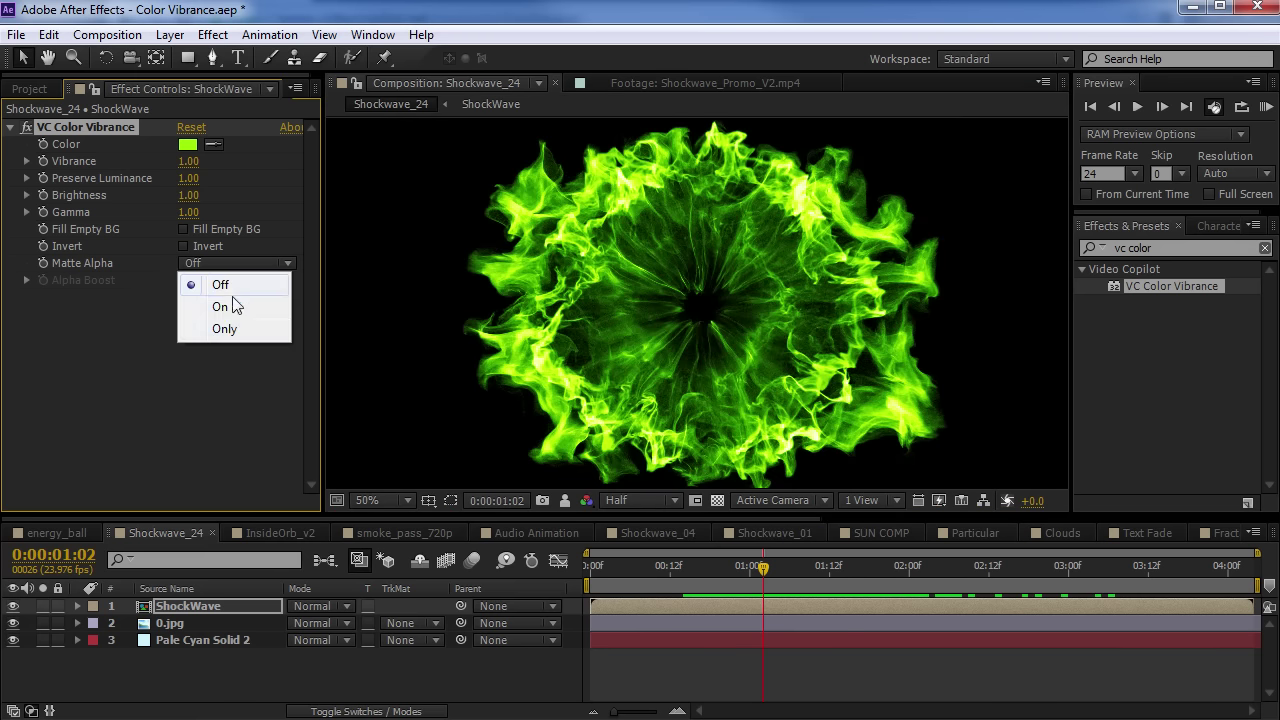
click(220, 309)
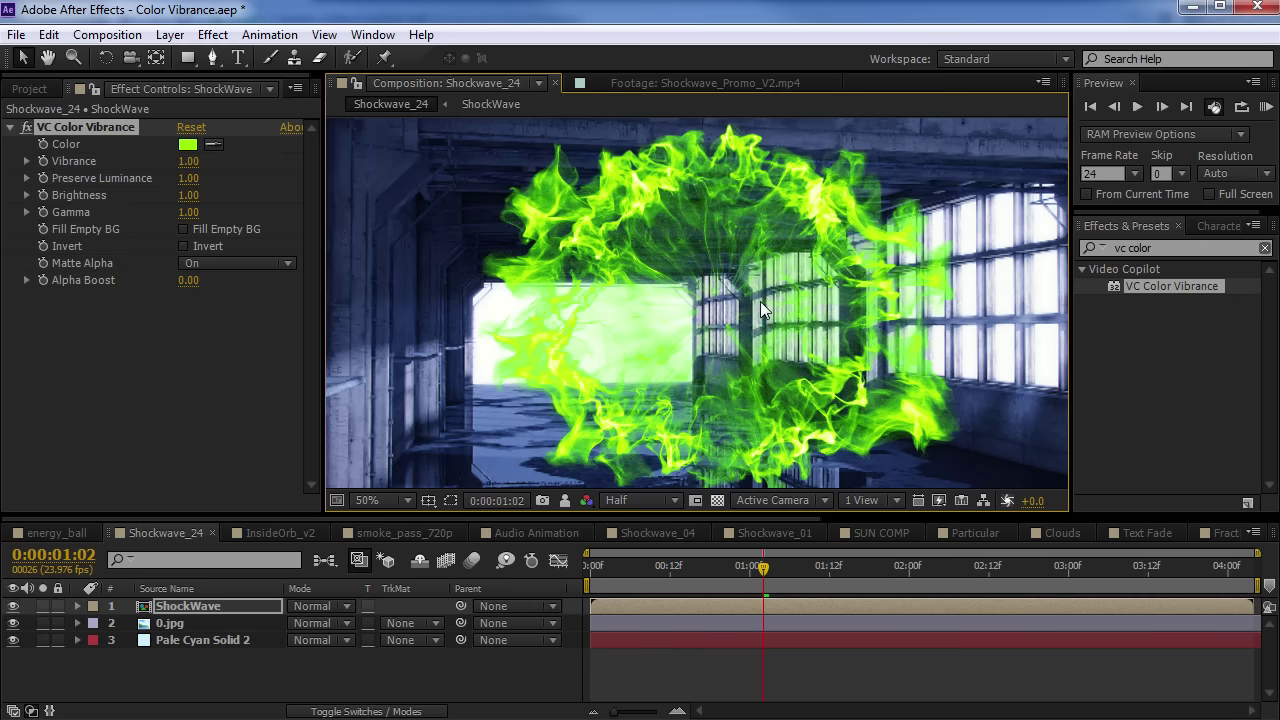
click(252, 264)
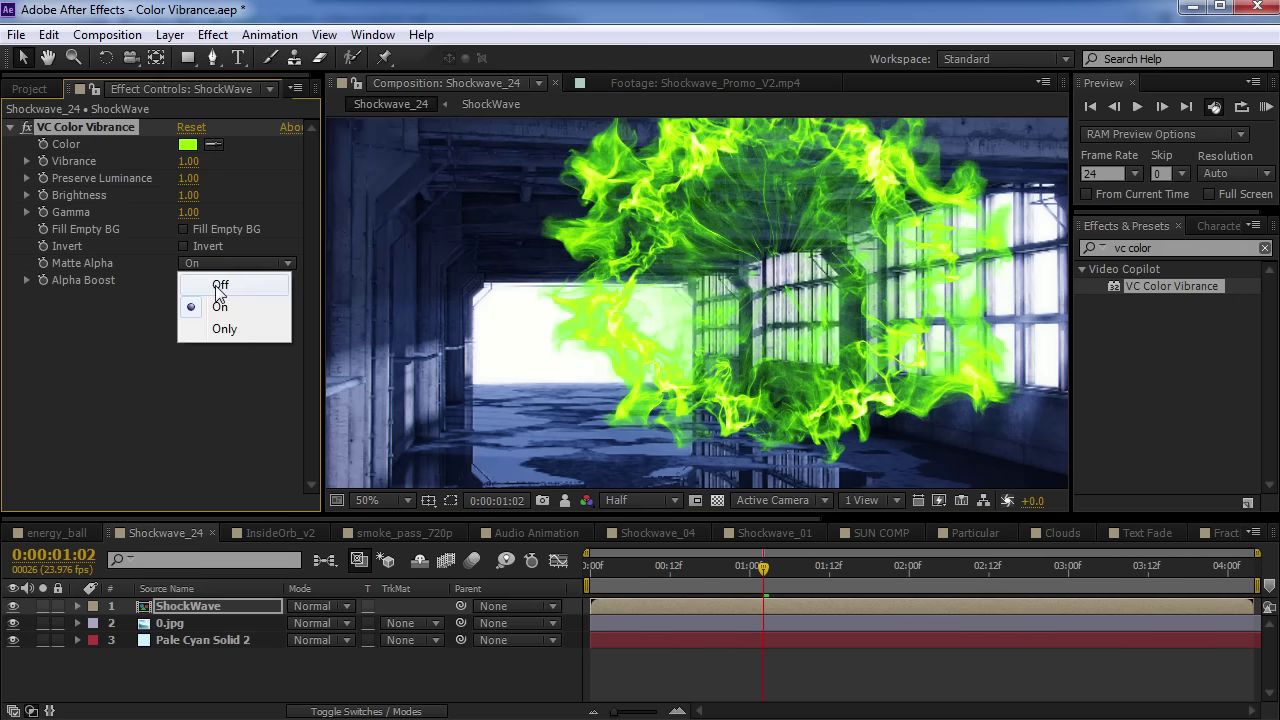
click(216, 284)
Try Screen blending on the ShockWave layer, then return it to Normal
click(193, 608)
click(335, 608)
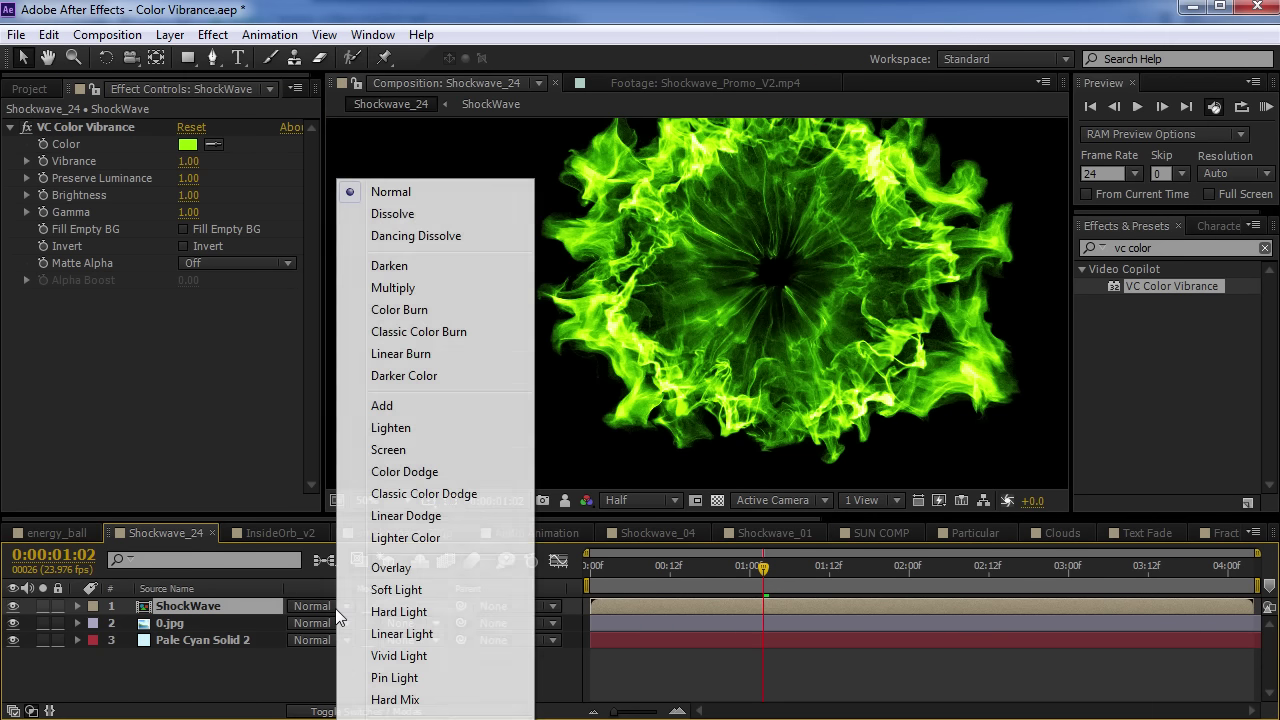
click(388, 449)
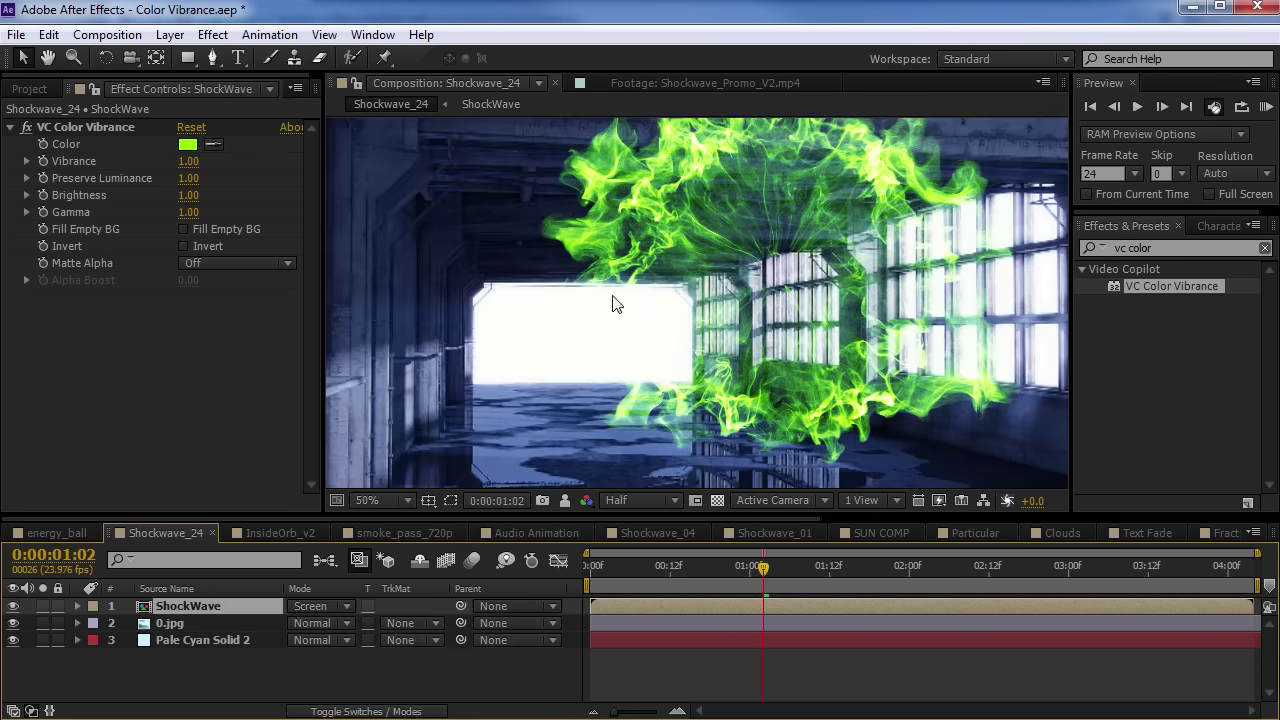
click(332, 607)
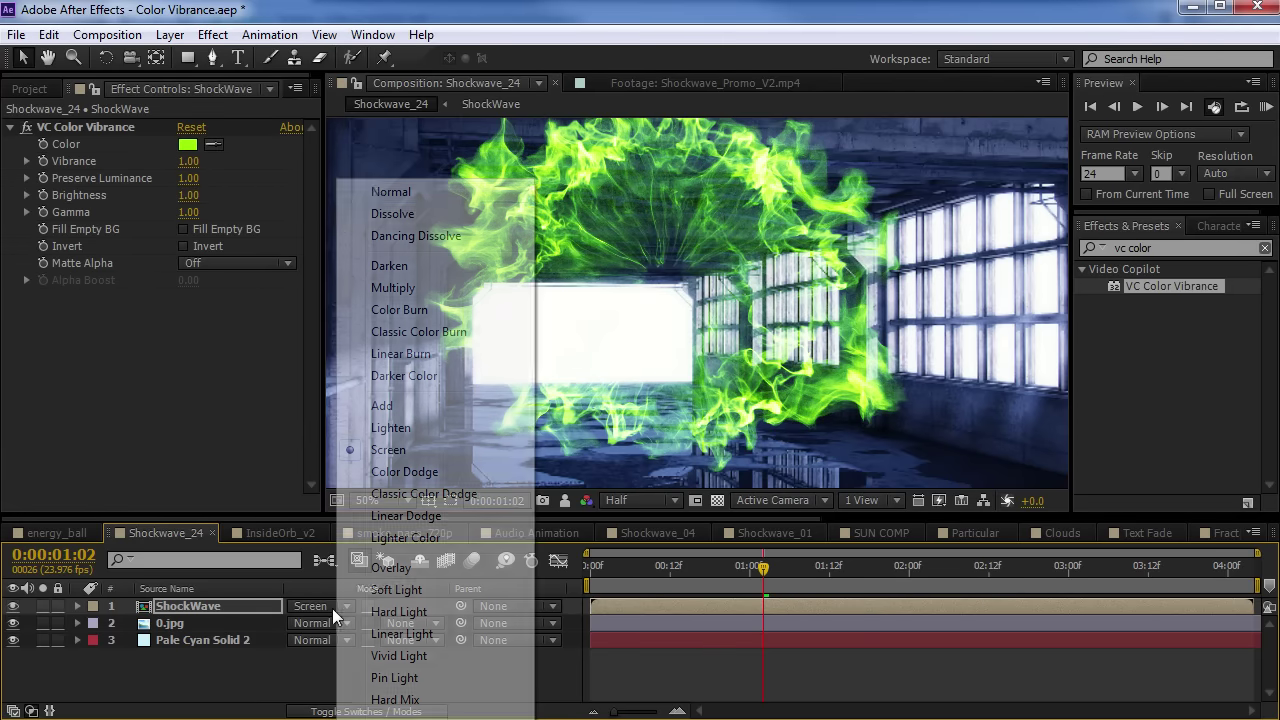
click(388, 192)
Set Matte Alpha On, compare Screen against Normal mode, and raise Alpha Boost
click(242, 268)
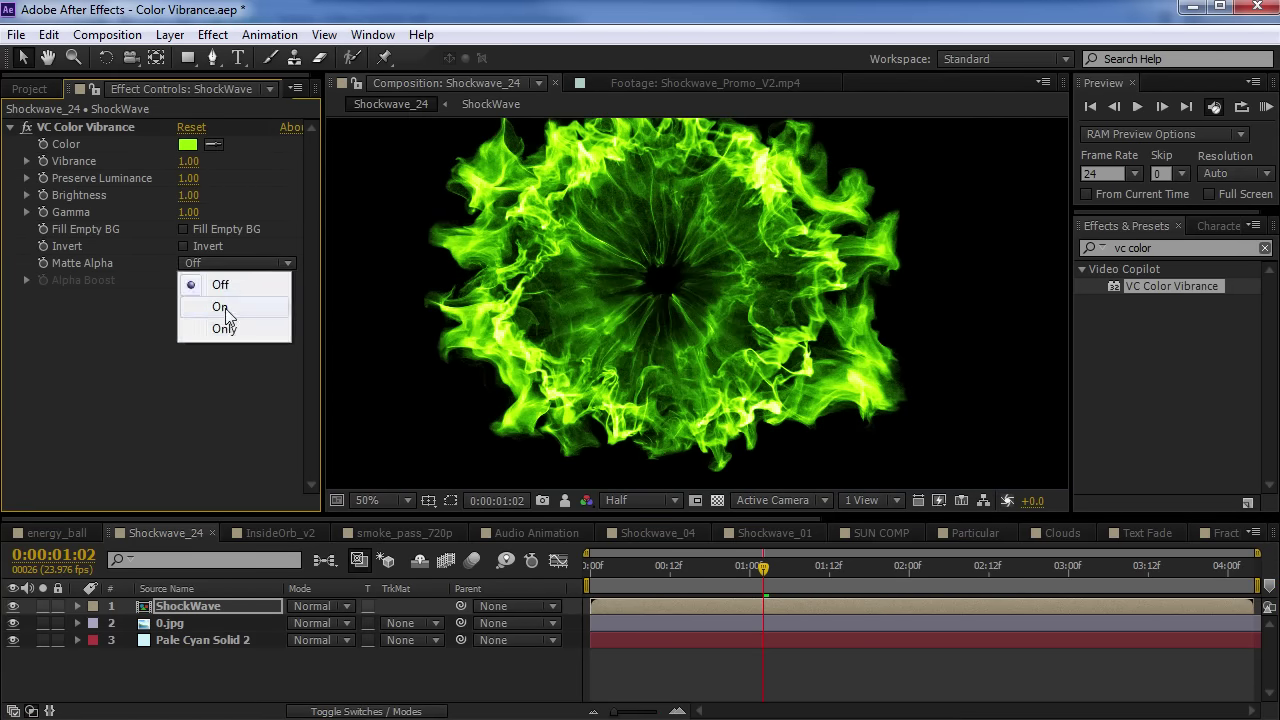
click(230, 306)
click(332, 607)
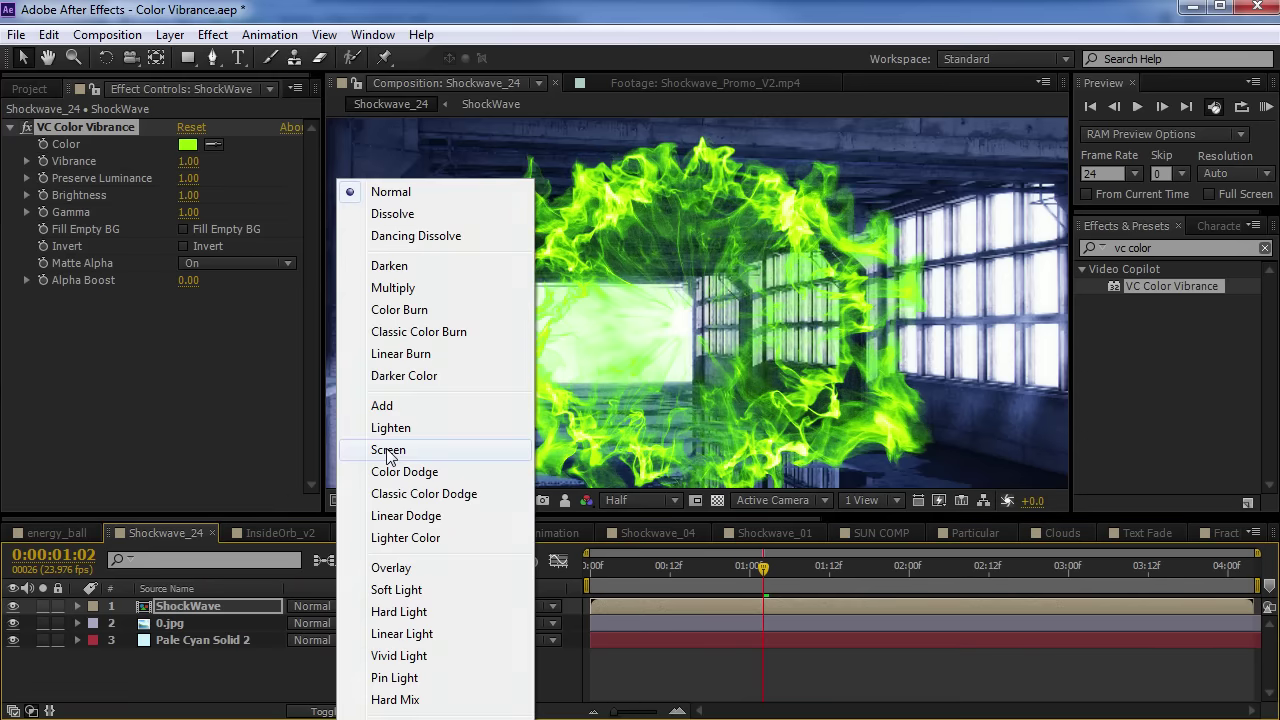
click(505, 450)
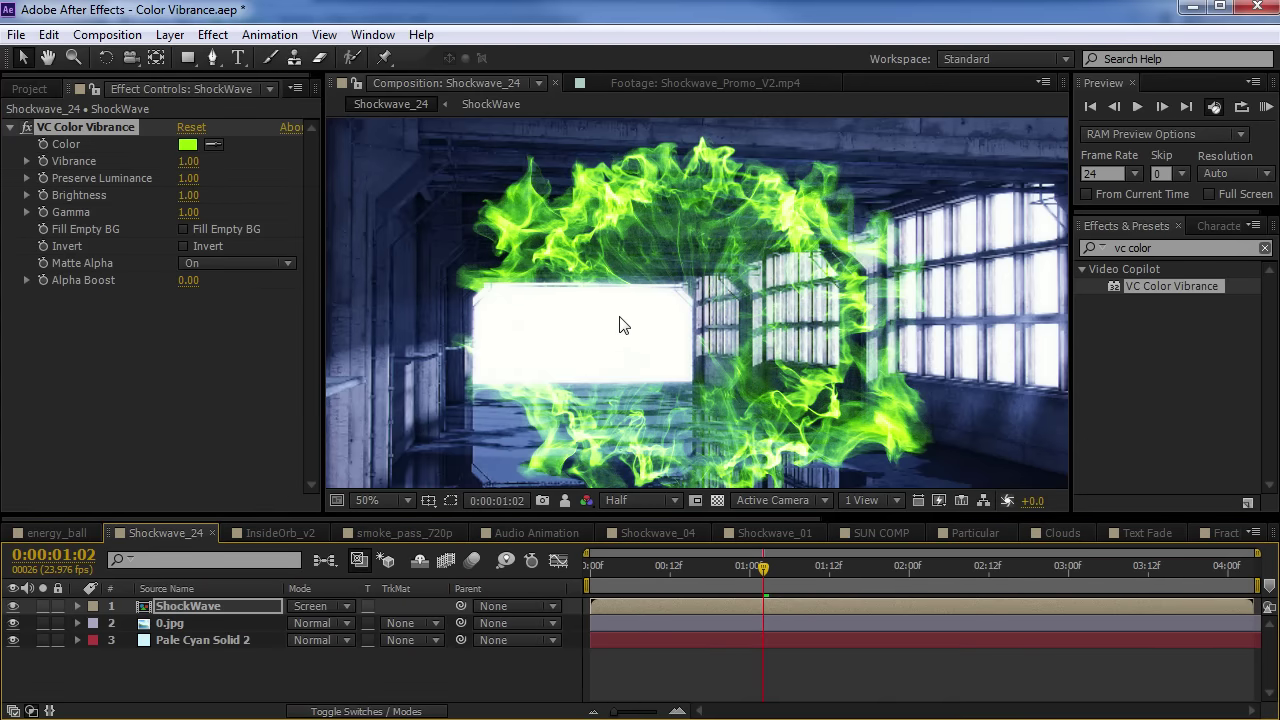
click(325, 603)
click(362, 196)
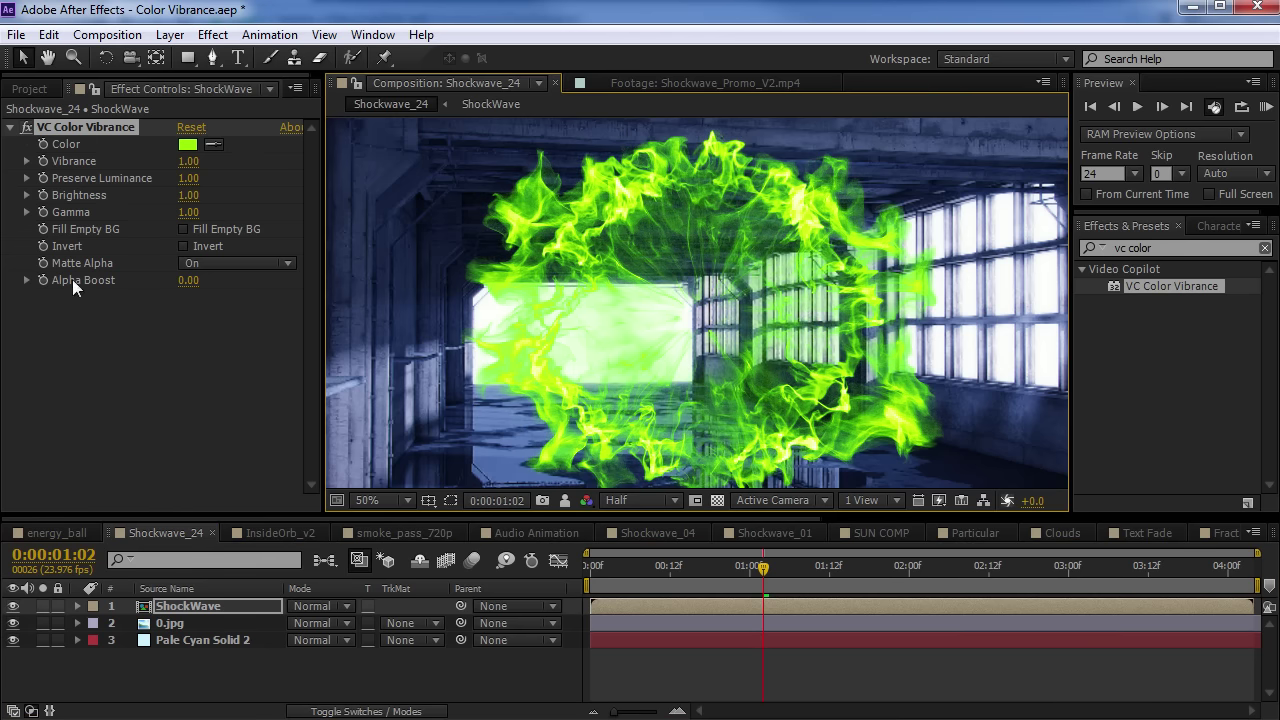
drag(188, 281, 279, 318)
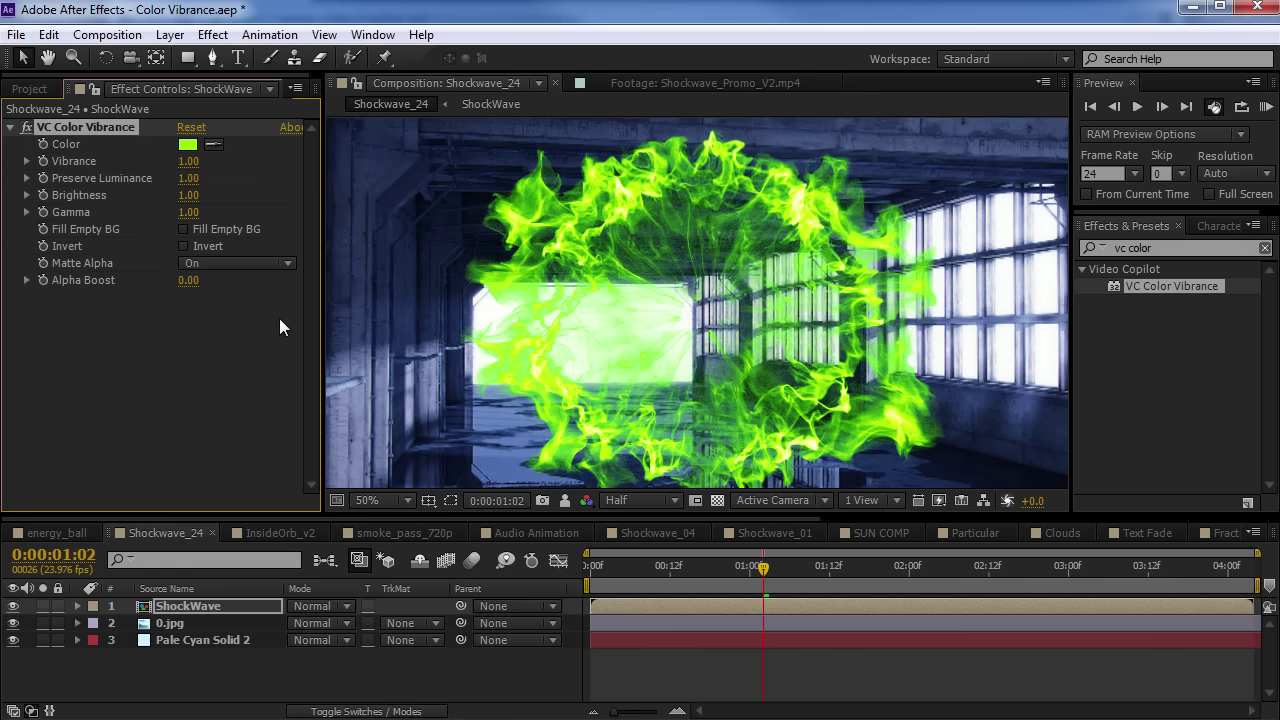
Invert the shockwave colours and hide the 0.jpg background layer
click(183, 246)
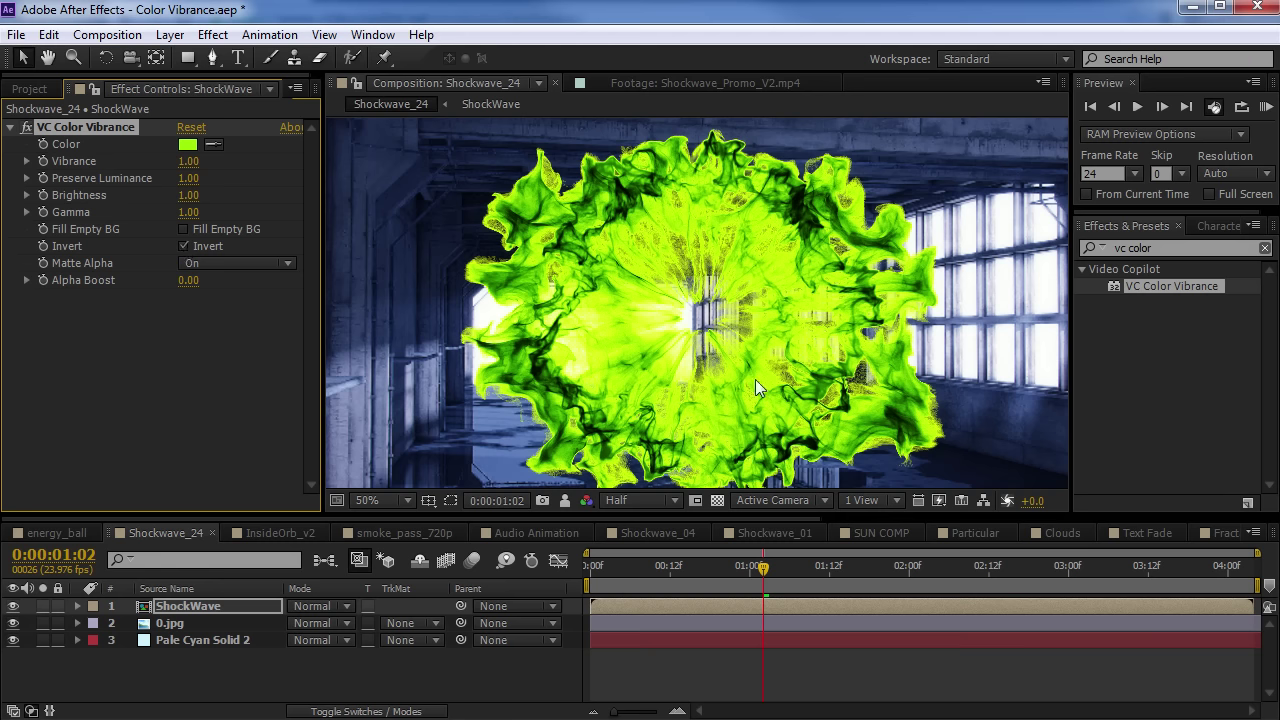
click(13, 623)
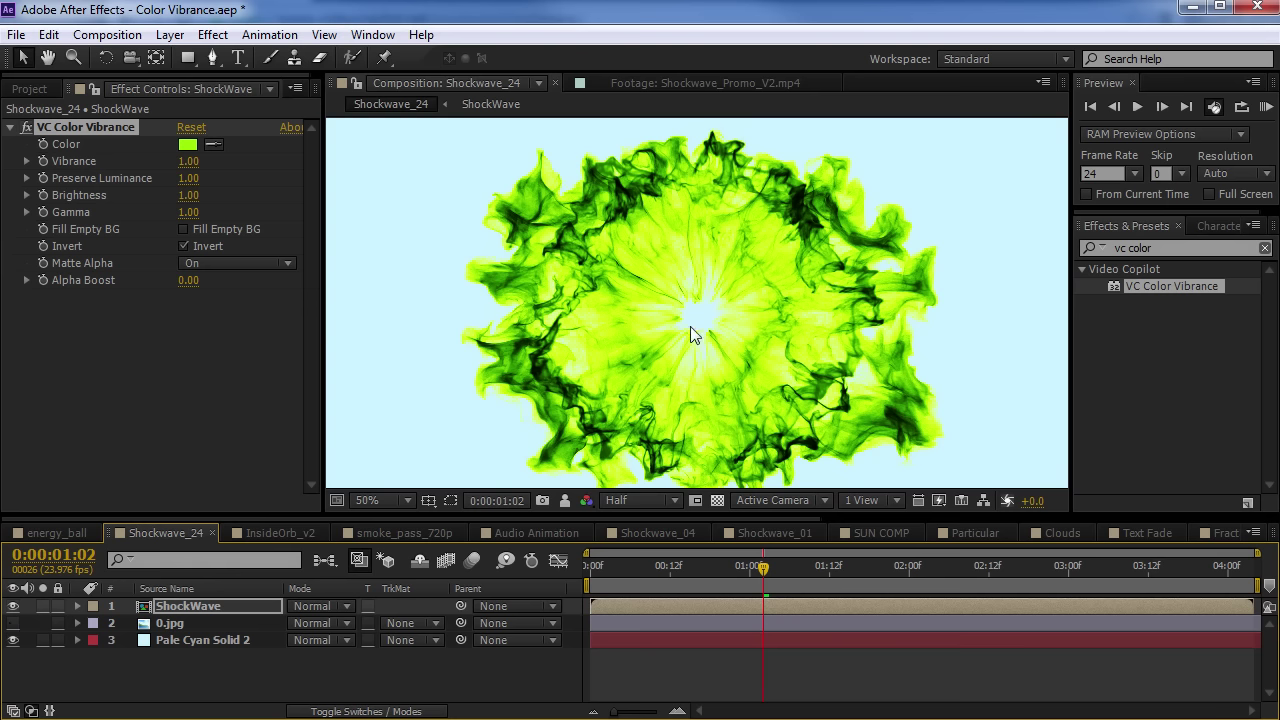
click(206, 640)
click(194, 602)
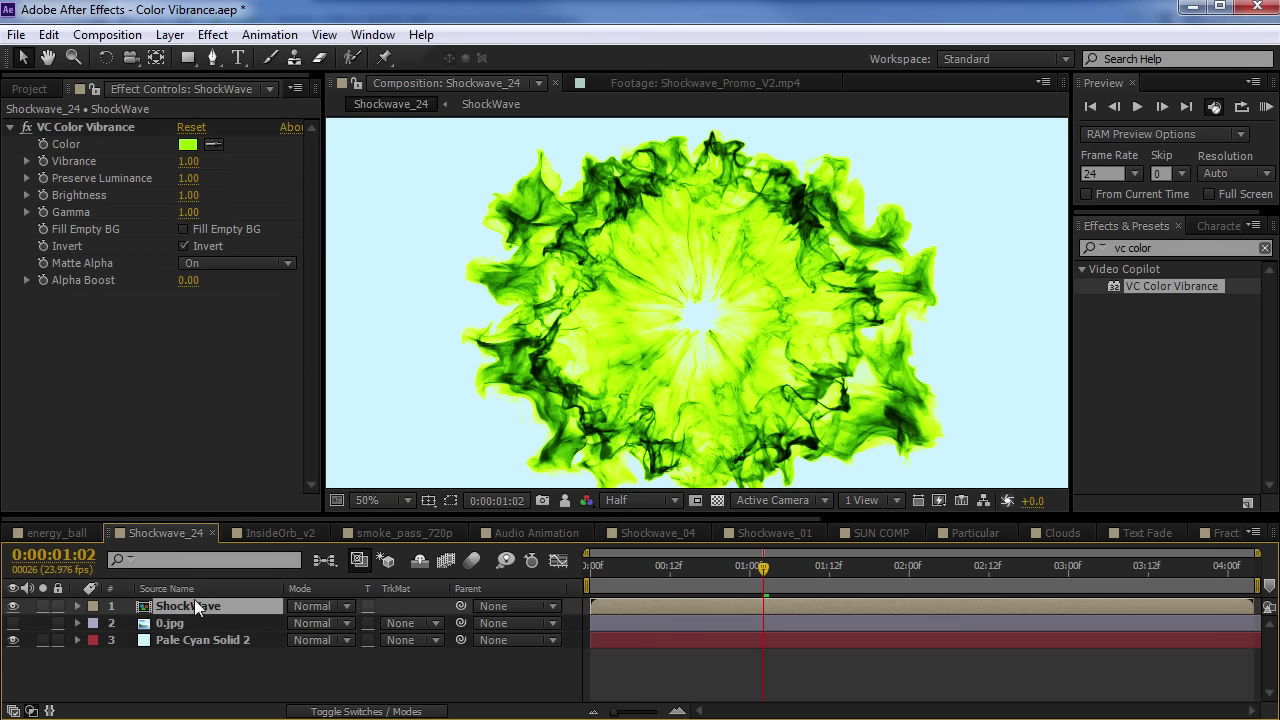
Change the VC Color Vibrance tint to blue and scrub to 01:07
click(187, 144)
mouse_move(315, 545)
mouse_down()
mouse_move(315, 530)
mouse_move(316, 548)
mouse_up()
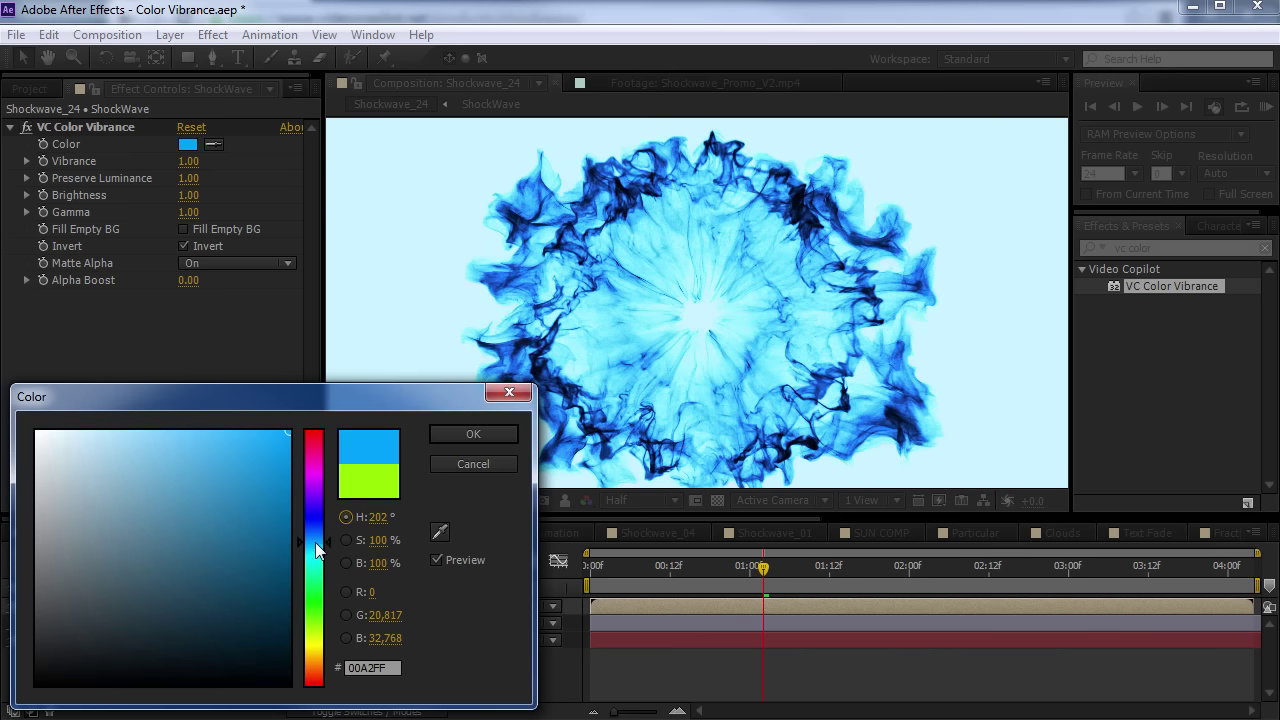
click(473, 436)
drag(639, 568, 796, 568)
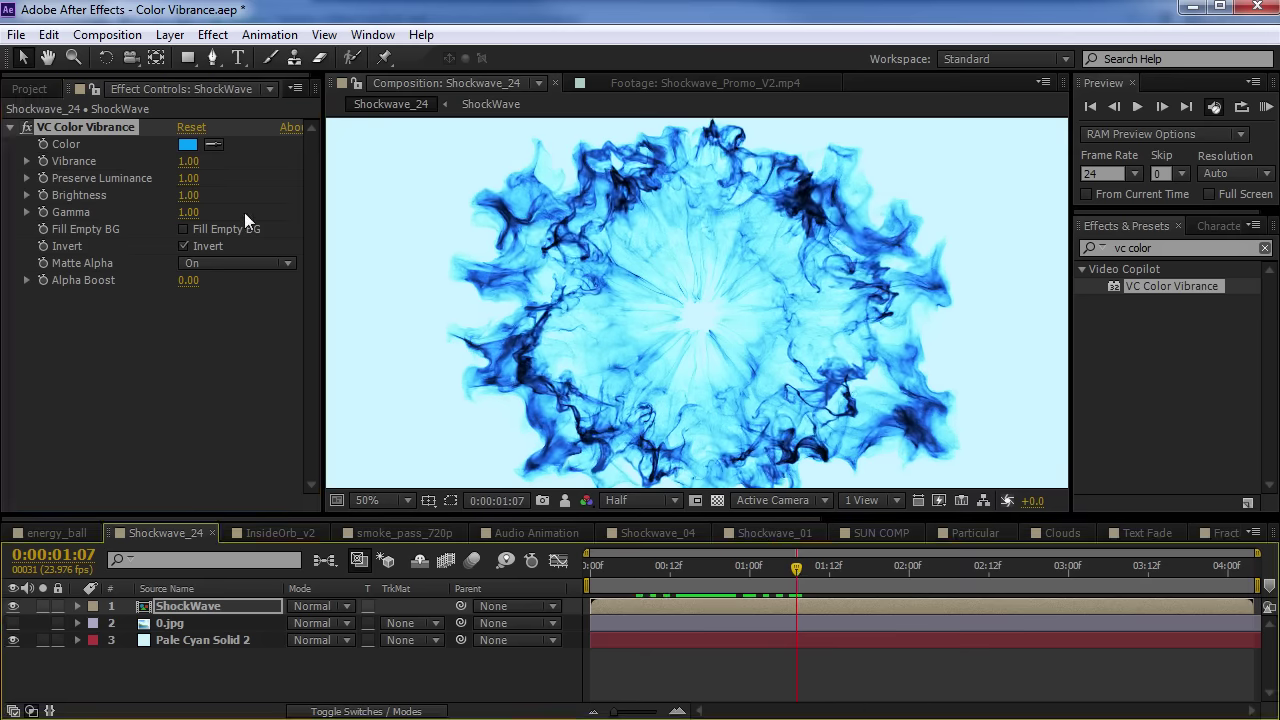
Toggle the Pale Cyan Solid 2 visibility off and on, and zoom the viewer to 100% and back to 50%
click(13, 640)
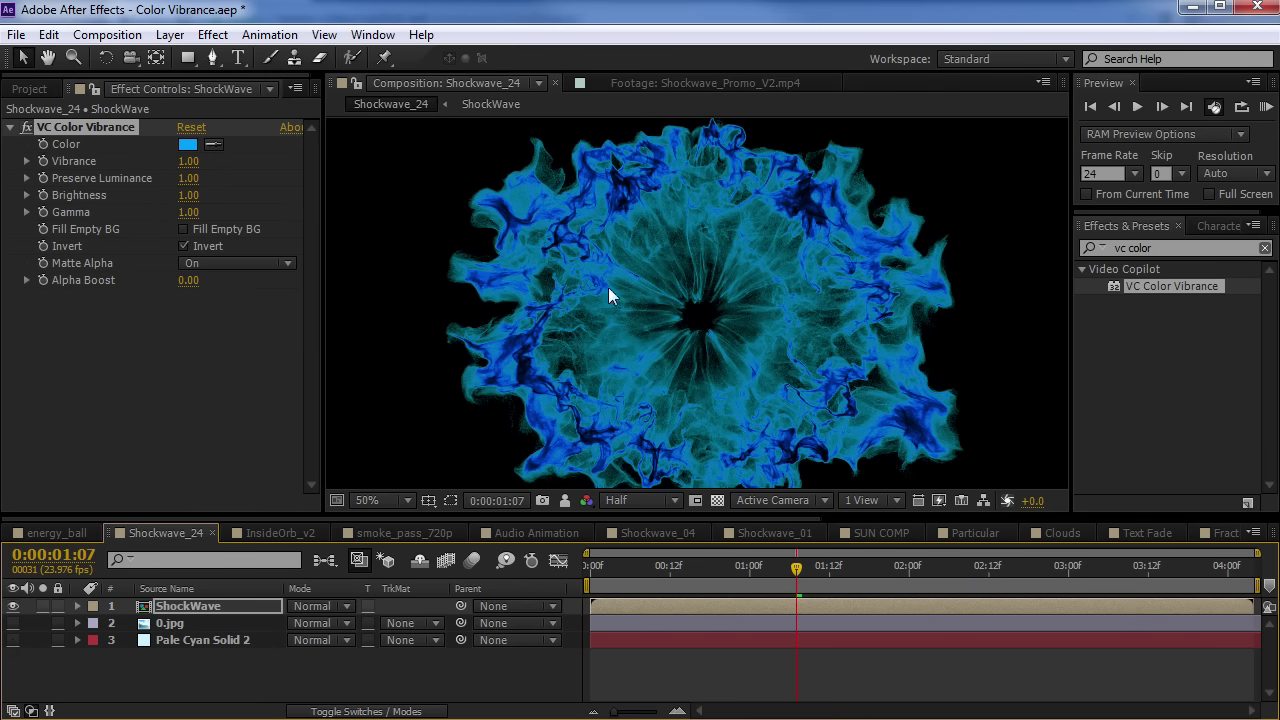
click(13, 640)
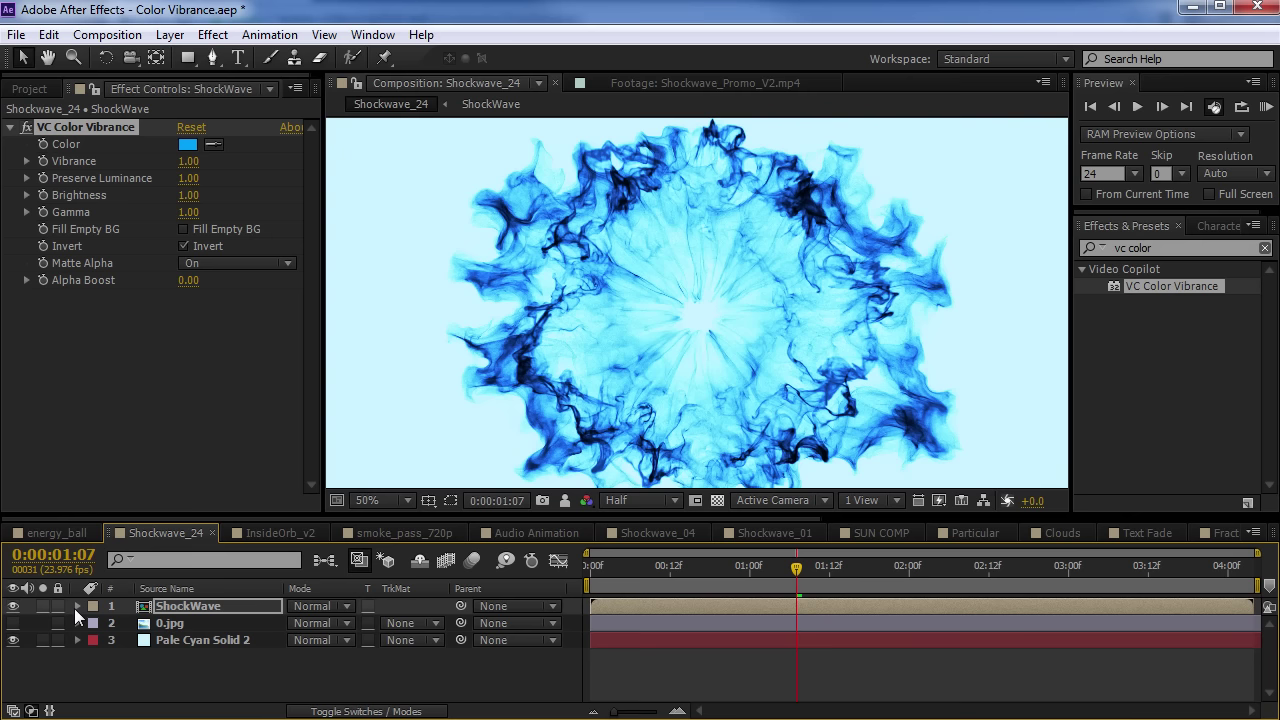
key(period)
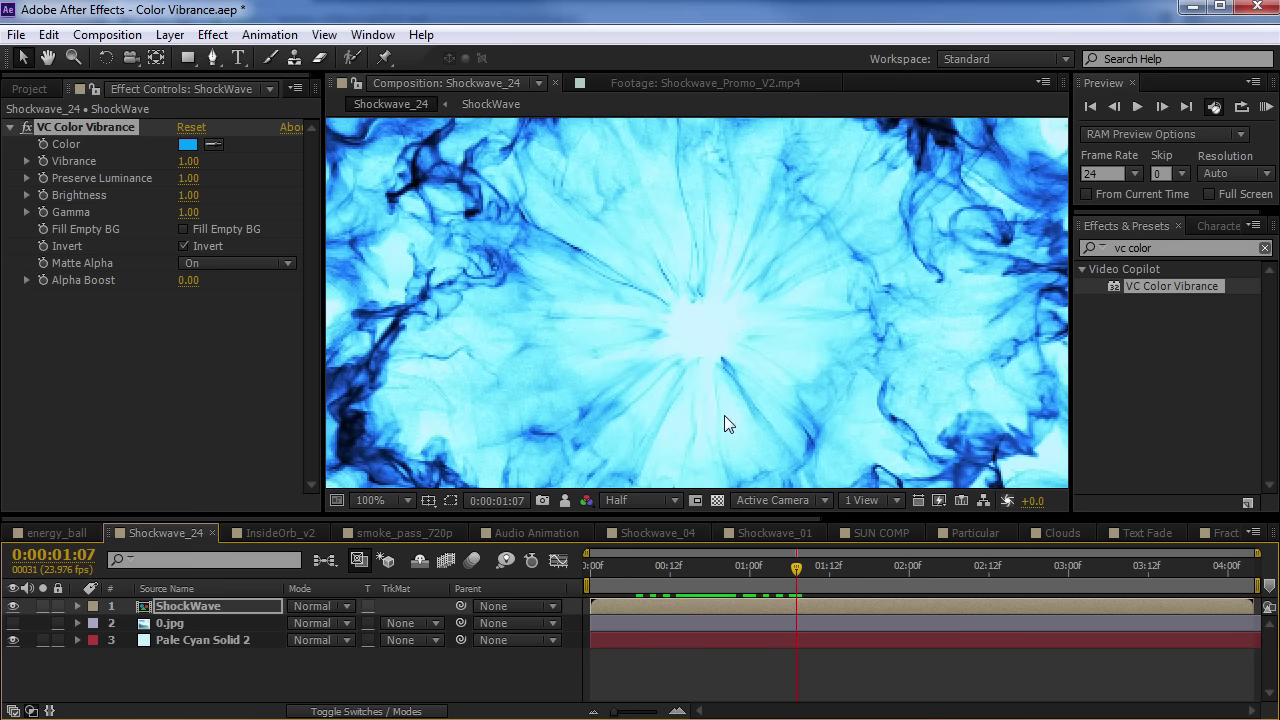
key(comma)
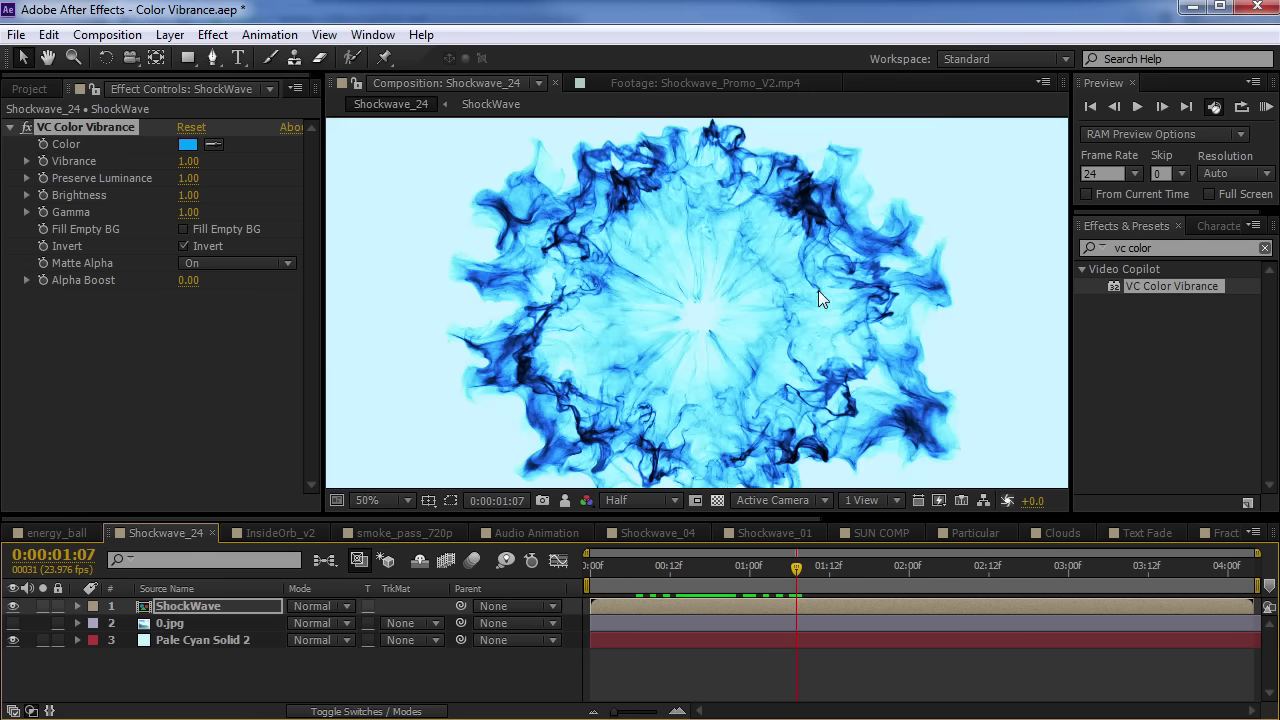
drag(754, 572, 796, 590)
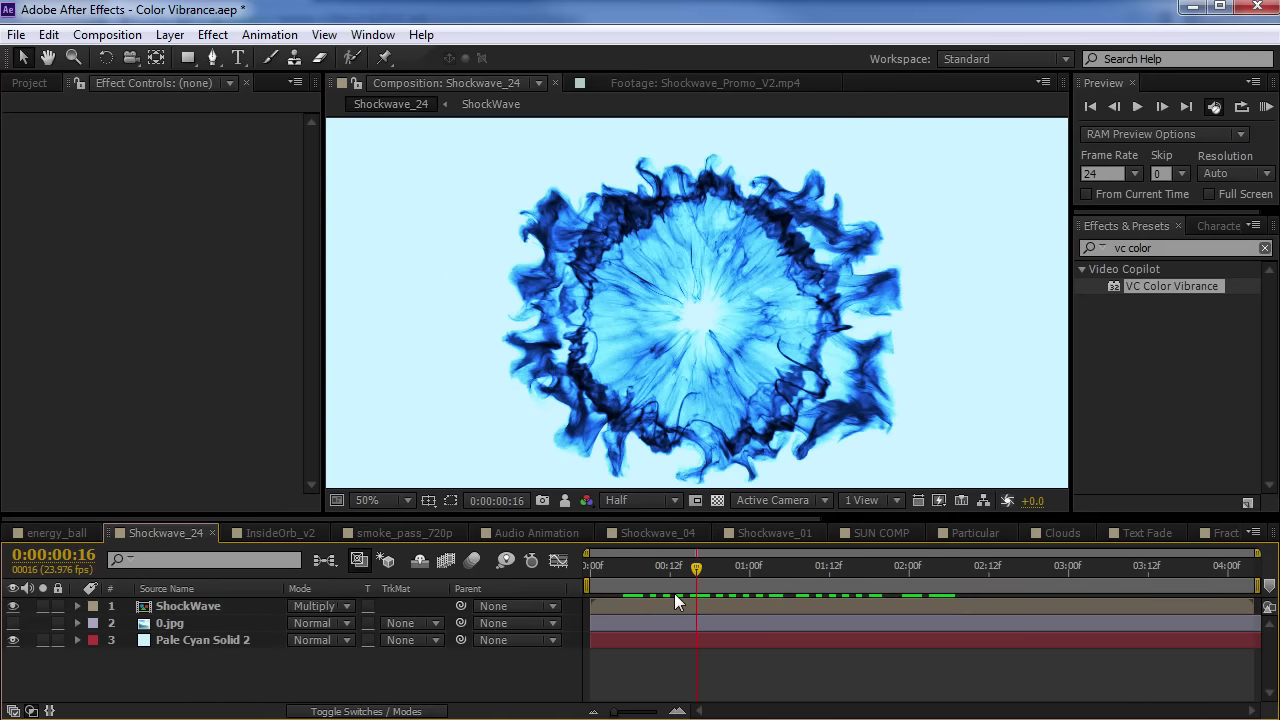
In SUN COMP, select Sun Burst.mov, play it, and switch off Tint and VC Color Vibrance
click(882, 533)
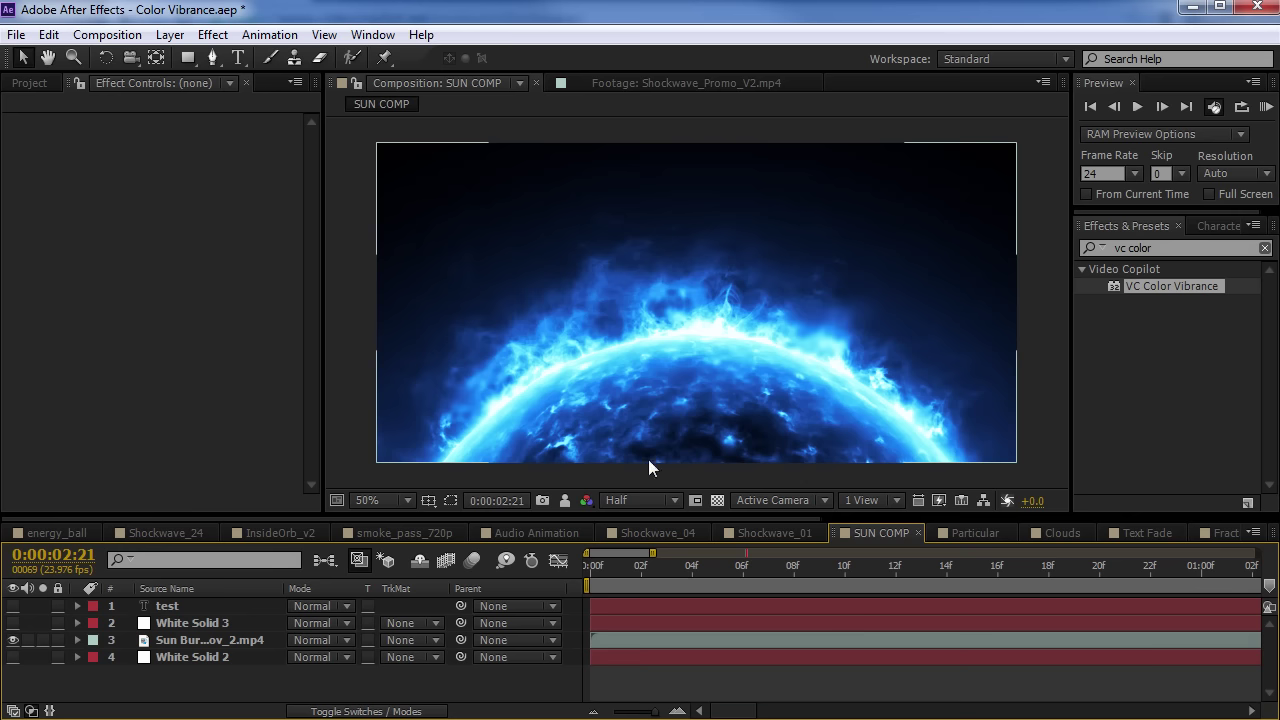
click(795, 436)
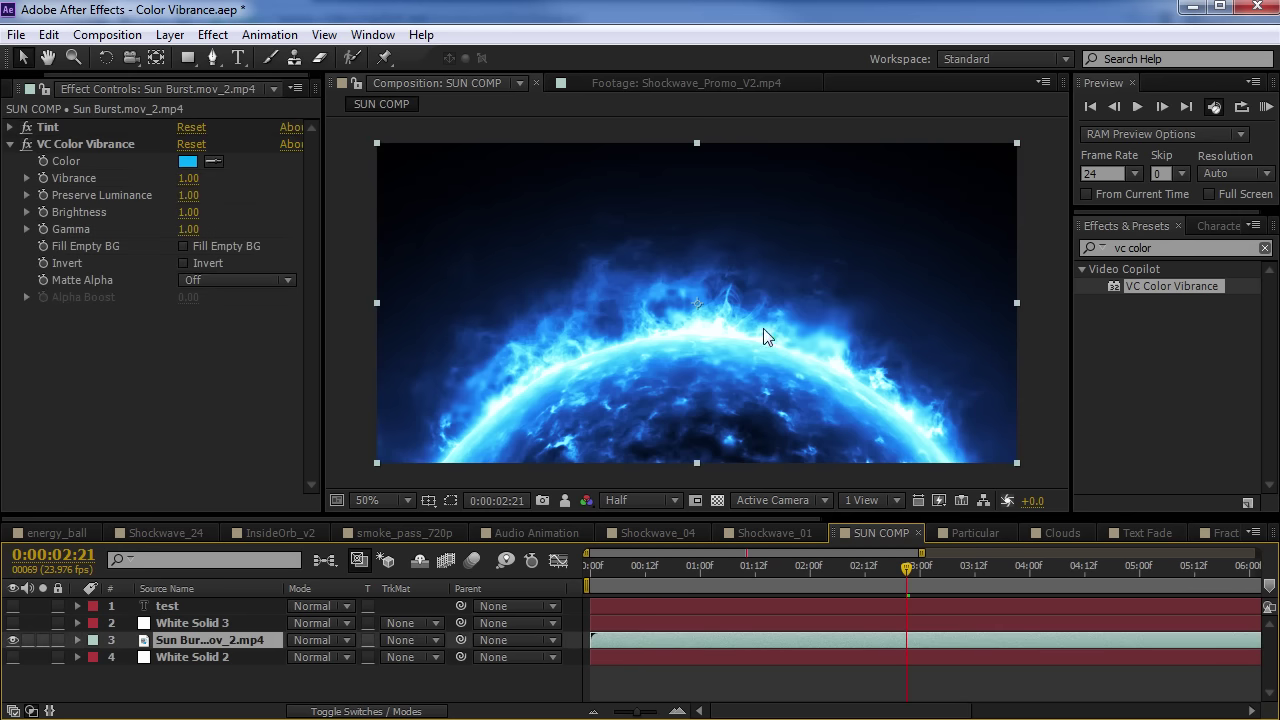
click(876, 569)
key(space)
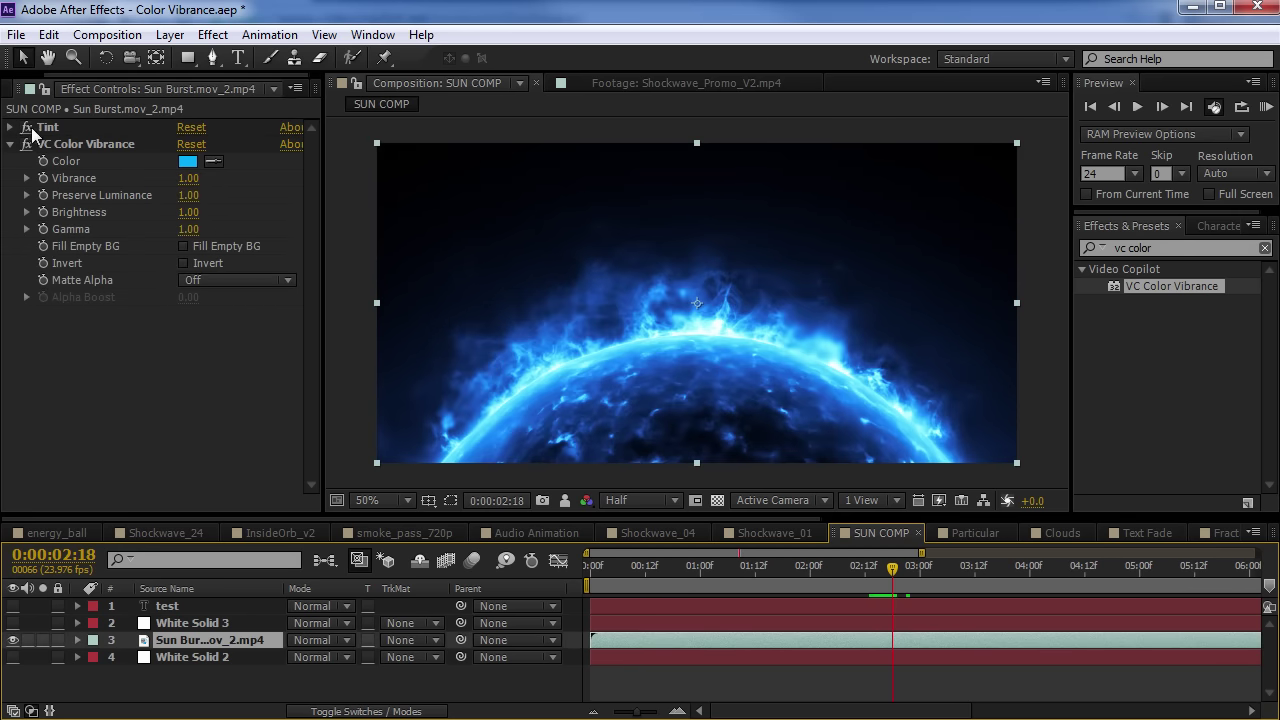
drag(32, 128, 27, 144)
drag(880, 570, 922, 582)
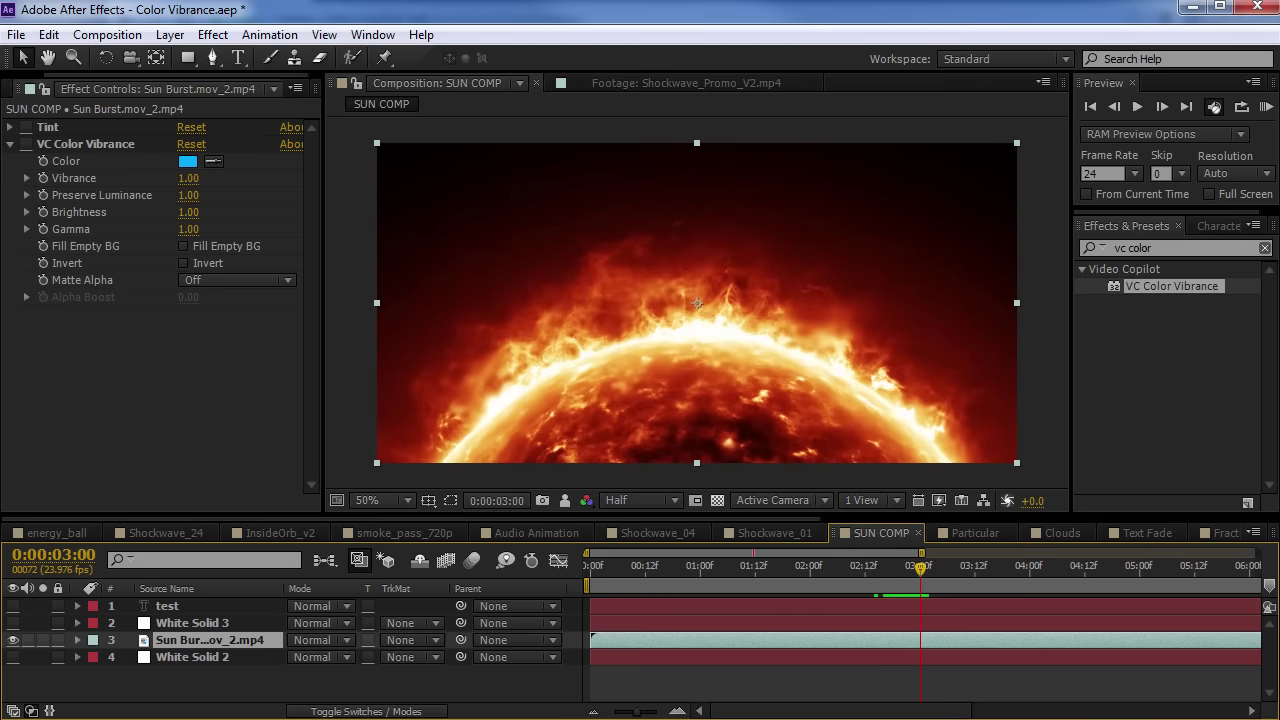
Check the Video Copilot web page in the browser and return to After Effects
key(alt+Tab)
scroll(543, 309, up, 2)
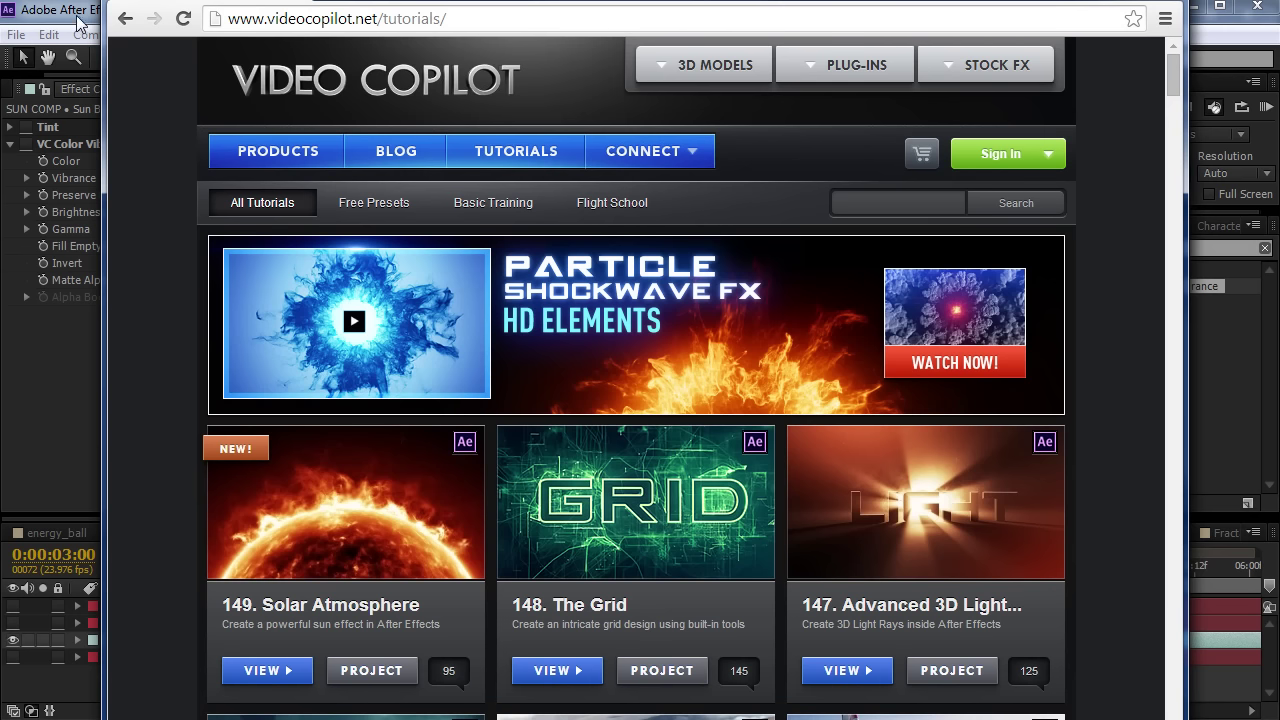
click(82, 22)
Turn Tint back on to desaturate the sun, then re-enable VC Color Vibrance for blue
click(10, 127)
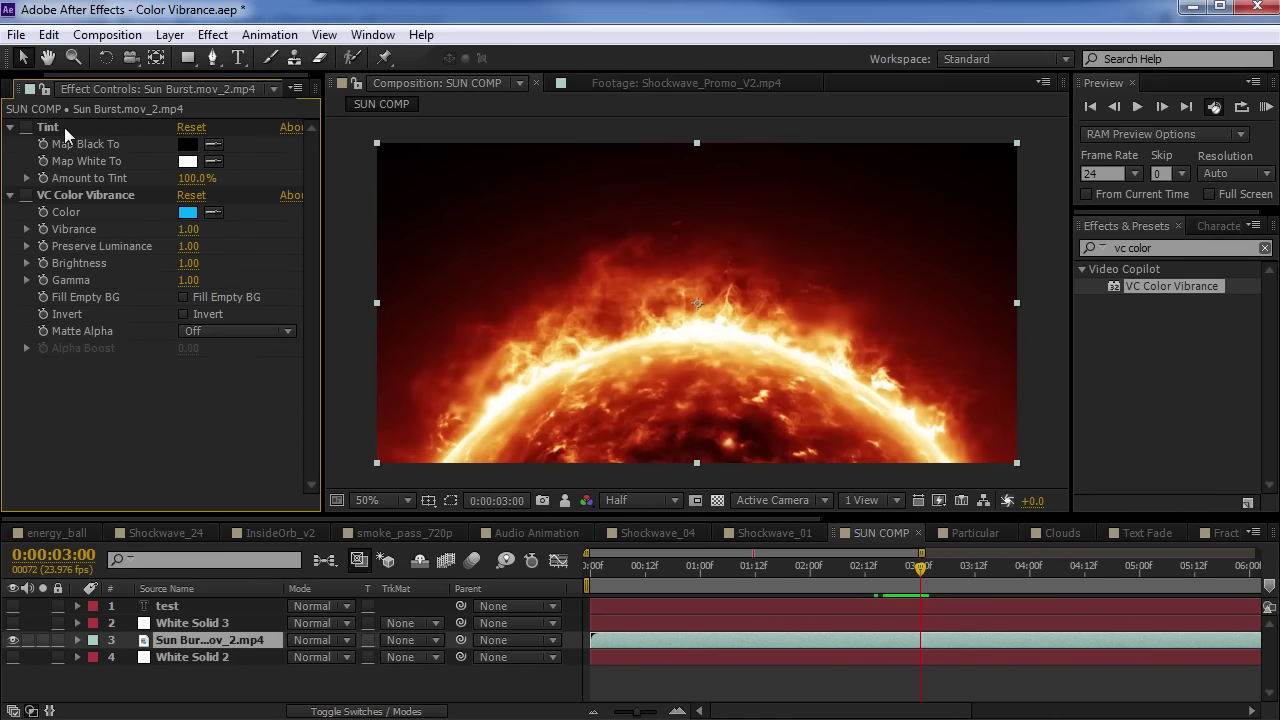
click(27, 128)
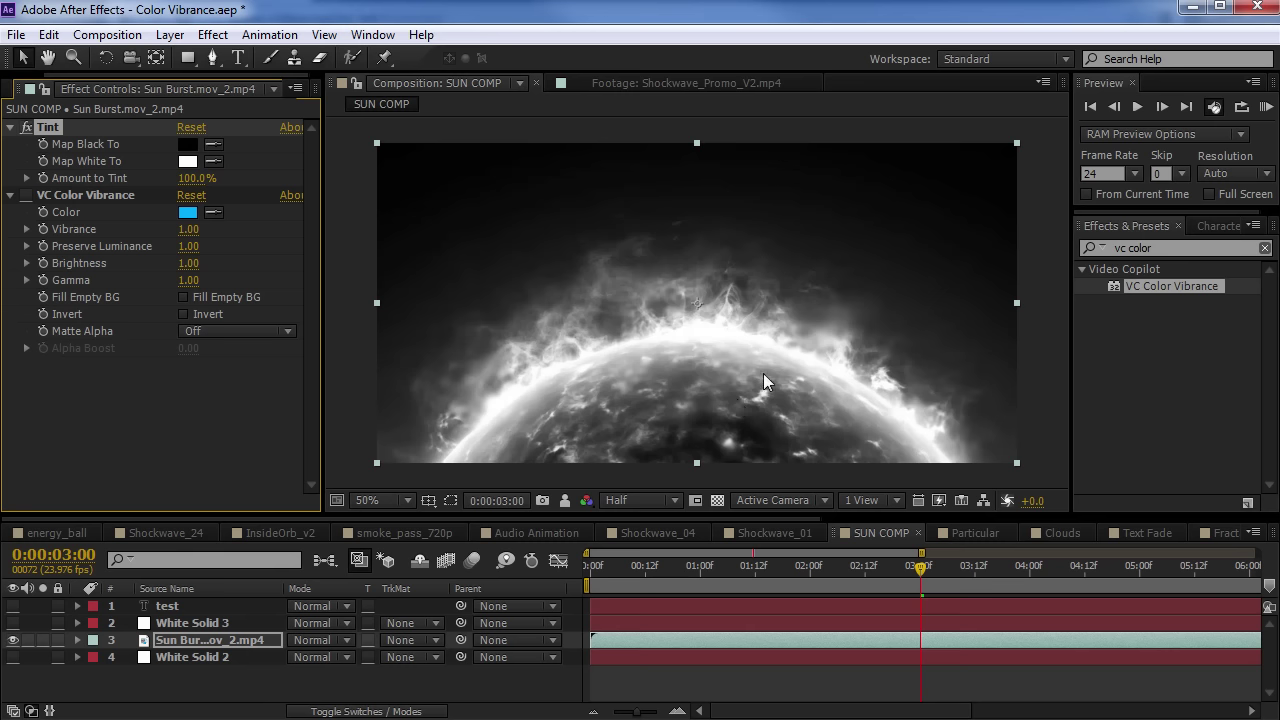
click(11, 127)
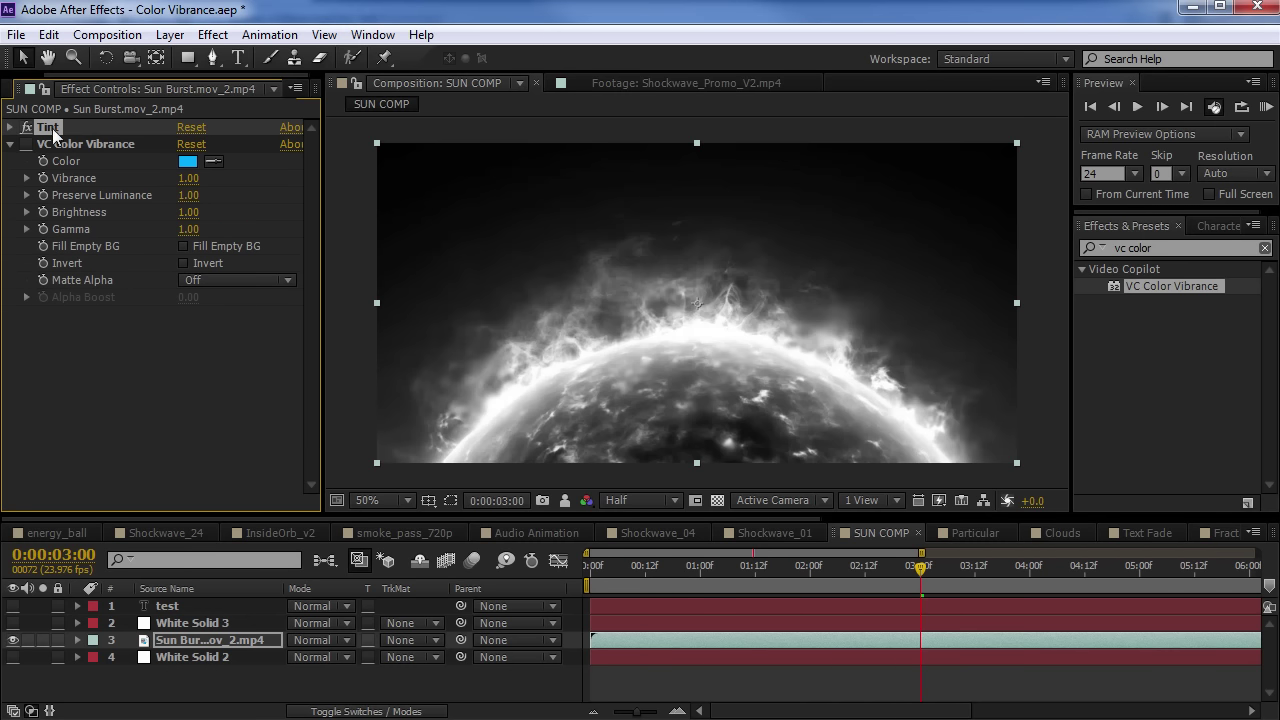
click(79, 144)
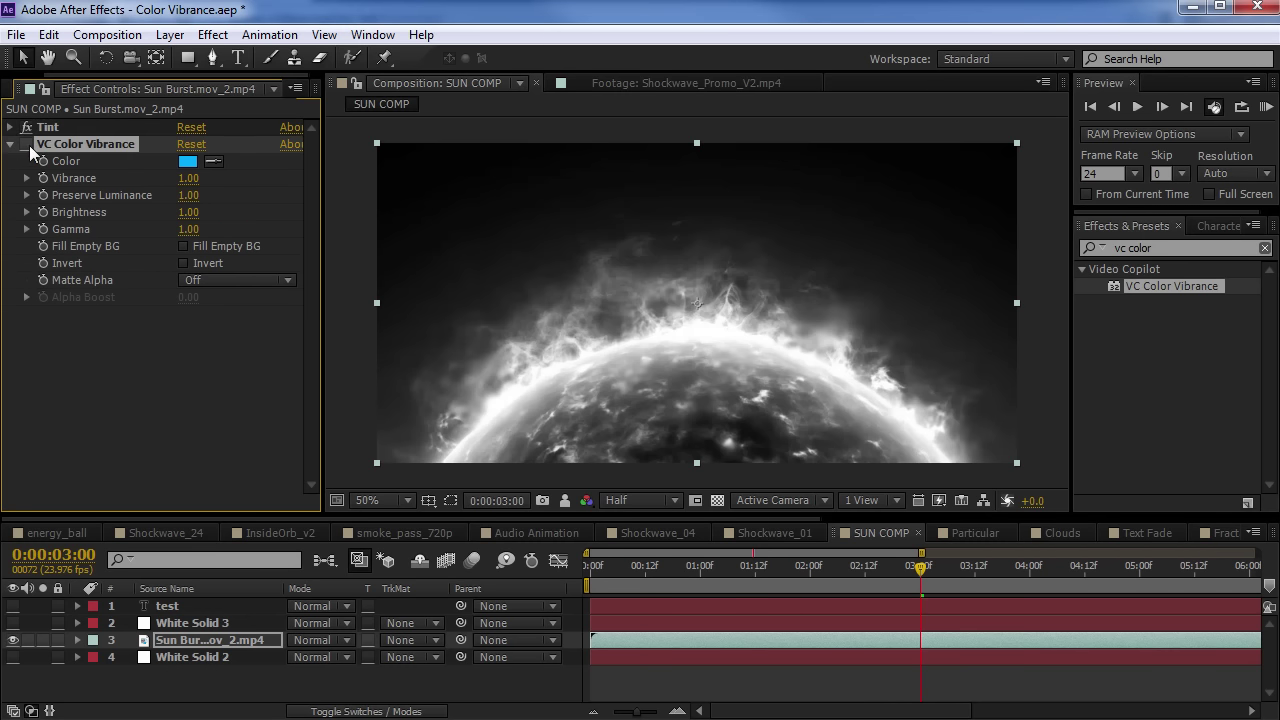
click(27, 145)
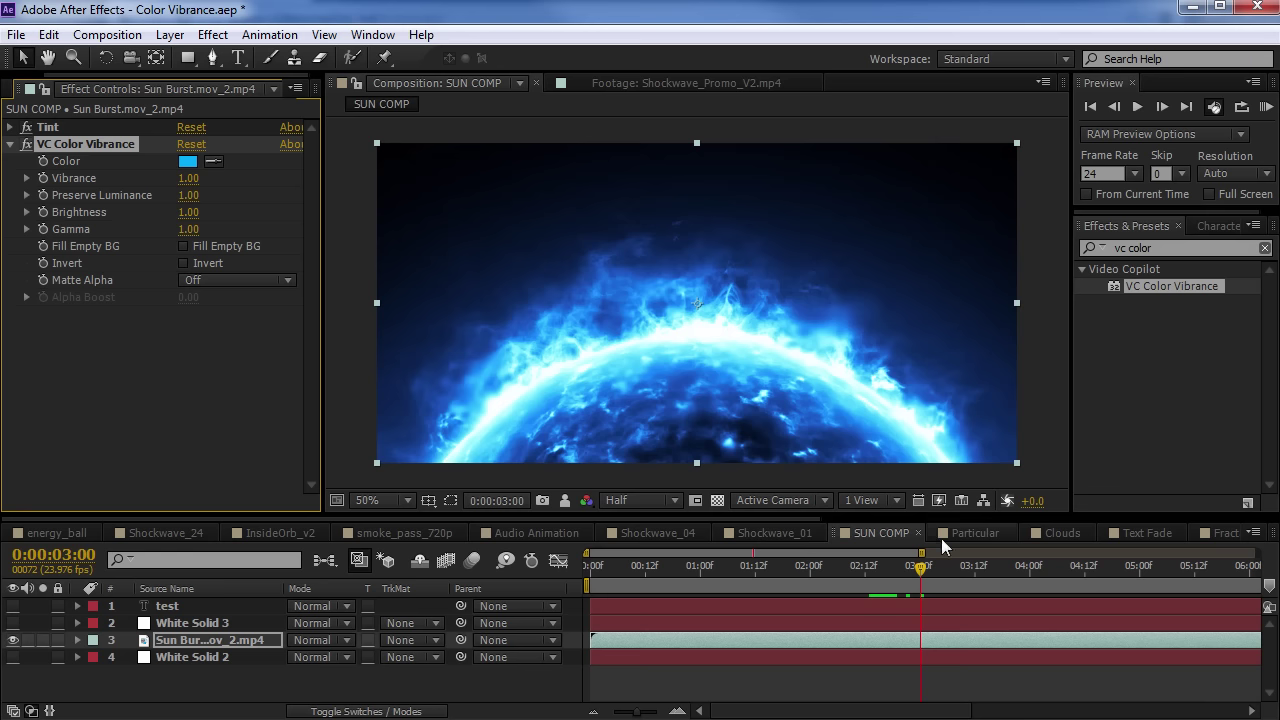
Change the sun's VC Color Vibrance Color to orange and raise Vibrance to 1.42
drag(909, 568, 901, 578)
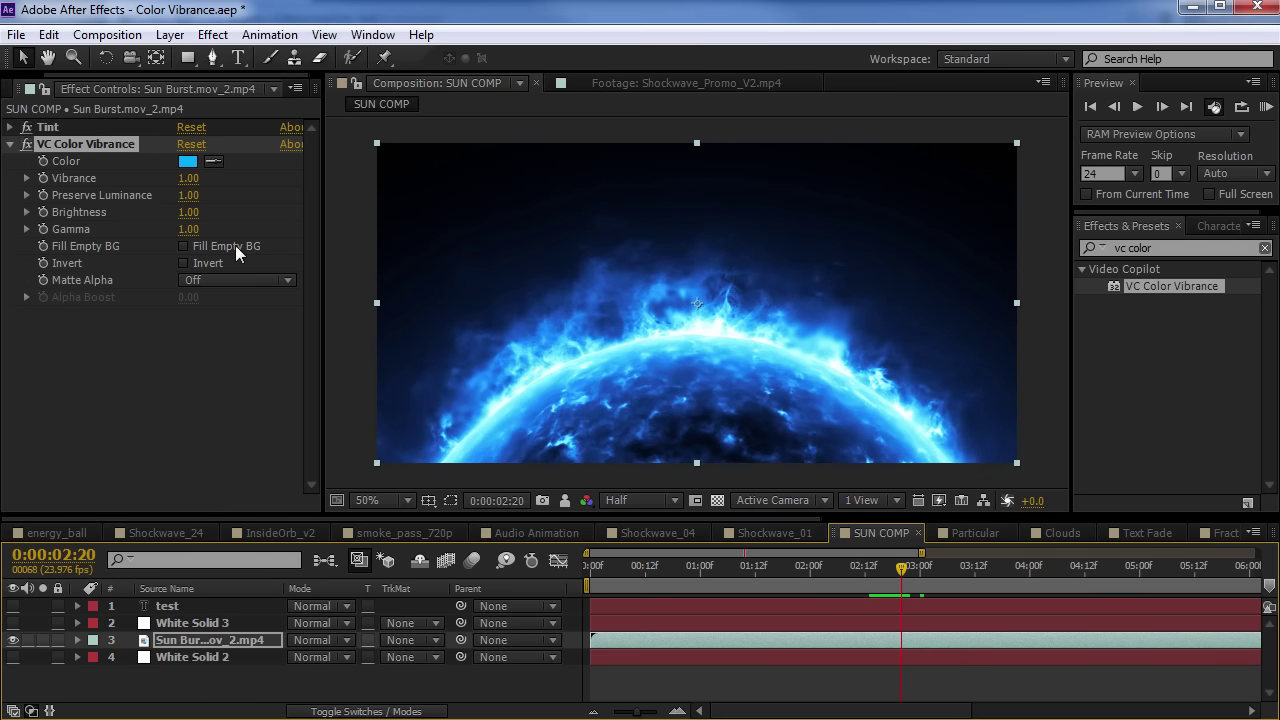
click(188, 161)
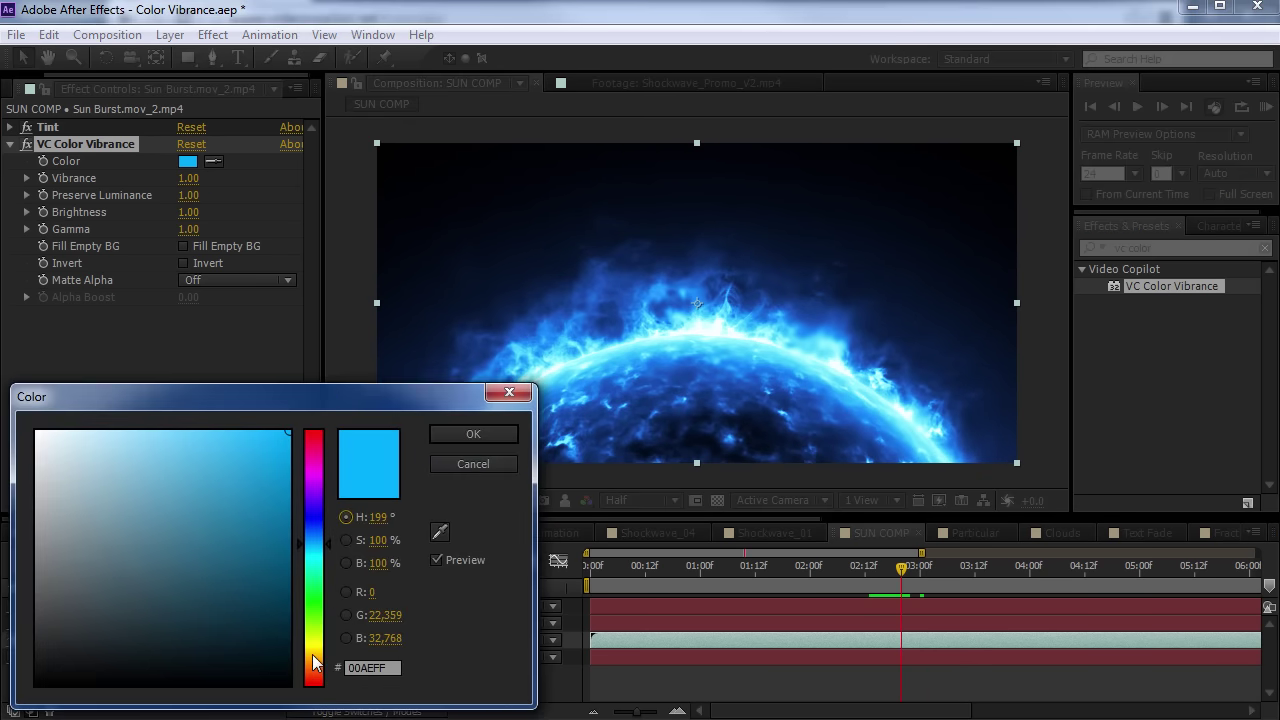
drag(313, 663, 319, 672)
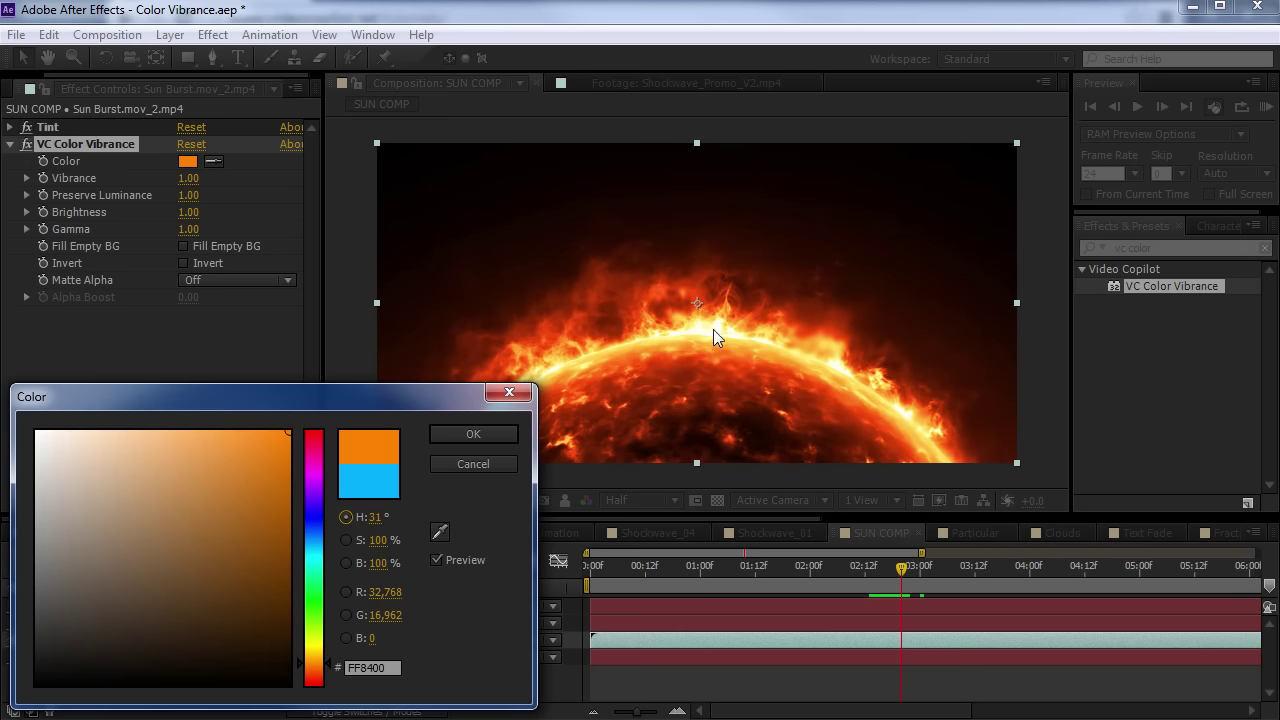
click(480, 433)
drag(188, 178, 231, 185)
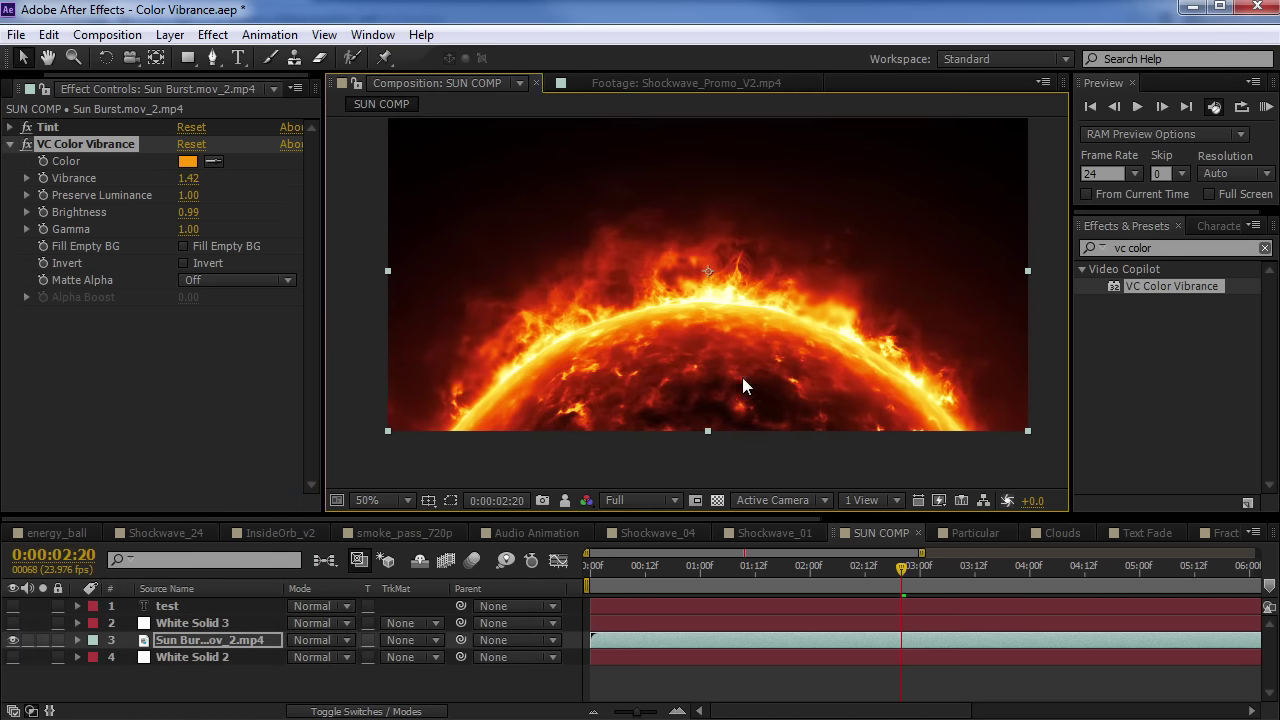
Set the Color back to blue, then view the Audio Animation comp at 100% and back
click(187, 161)
mouse_move(316, 537)
mouse_down()
mouse_move(318, 566)
mouse_move(318, 550)
mouse_up()
click(500, 443)
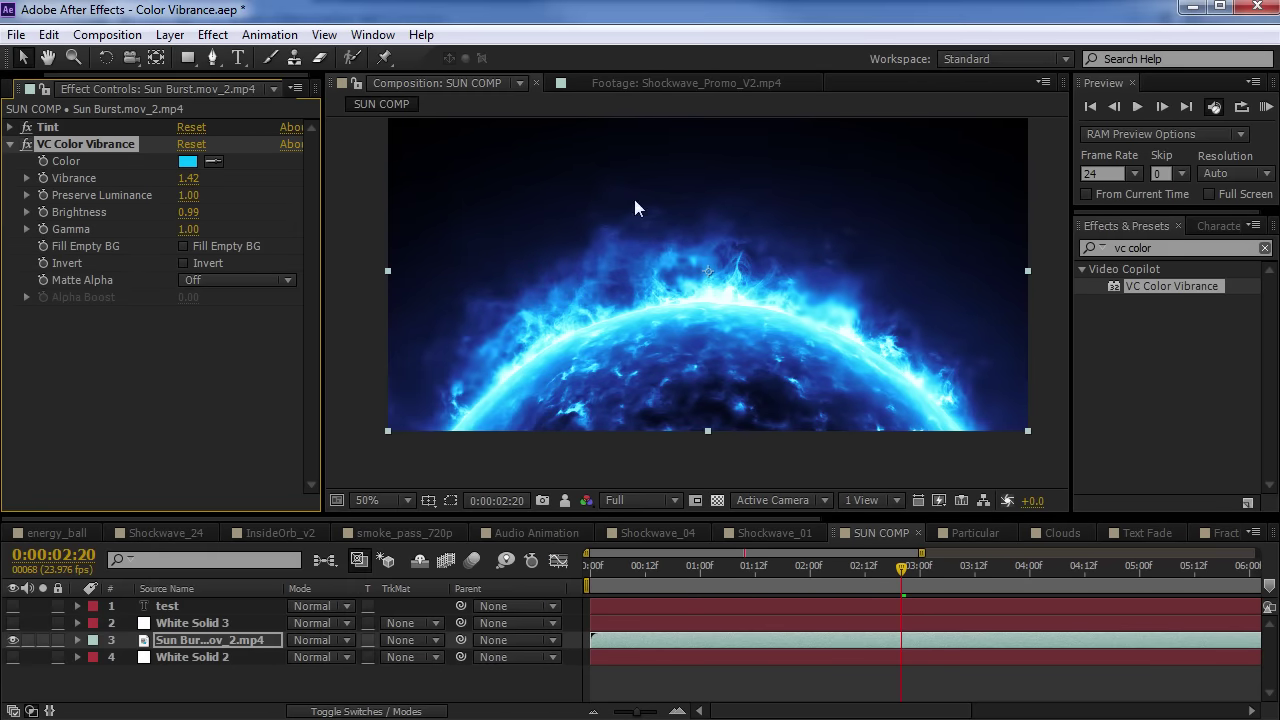
click(522, 533)
key(period)
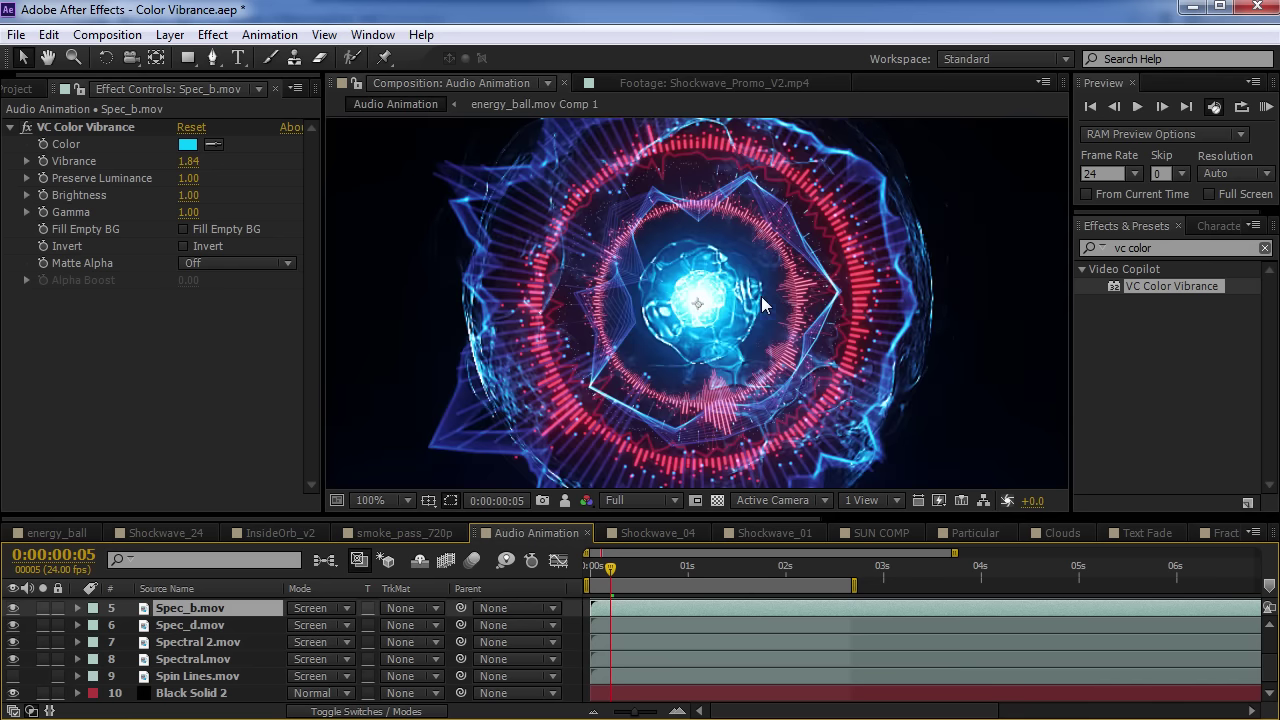
key(comma)
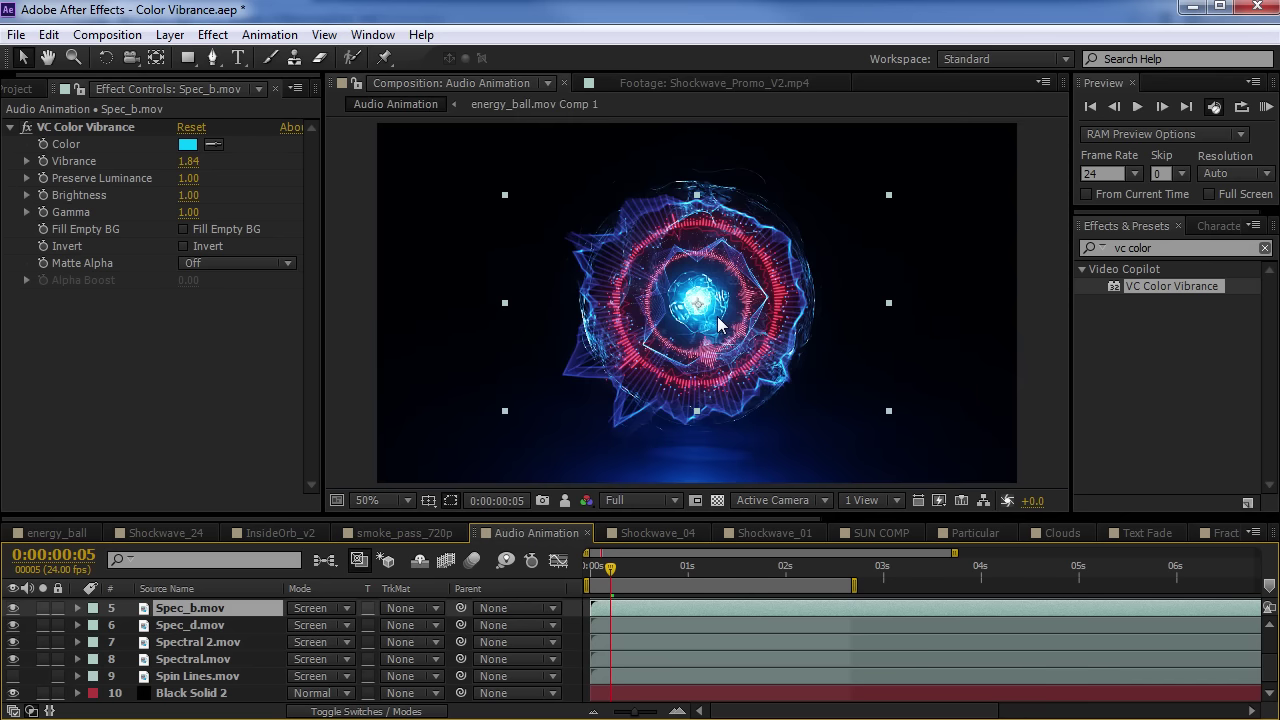
Scroll the Video Copilot tutorials list down to tutorials 146 through 141
key(alt+Tab)
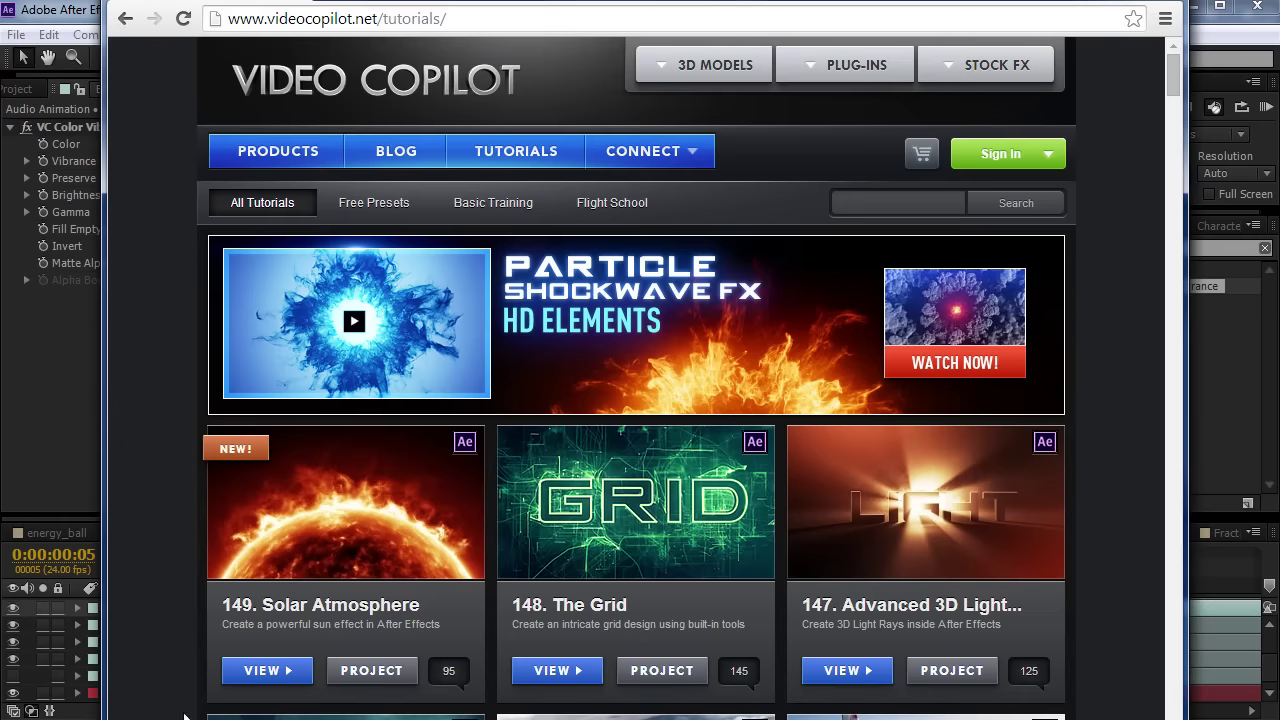
scroll(340, 568, down, 5)
scroll(340, 568, down, 2)
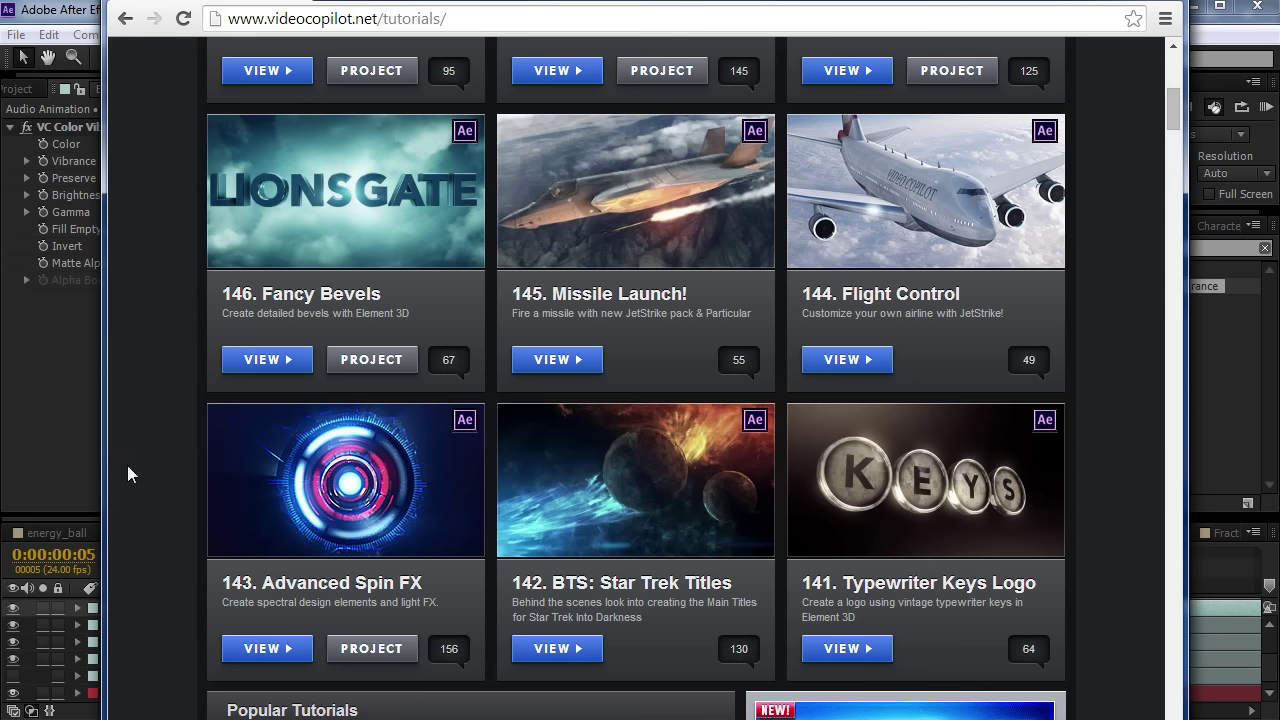
At frame 1:06, solo Spec_b.mov and enable its VC Color Vibrance to tint the shape blue
click(80, 415)
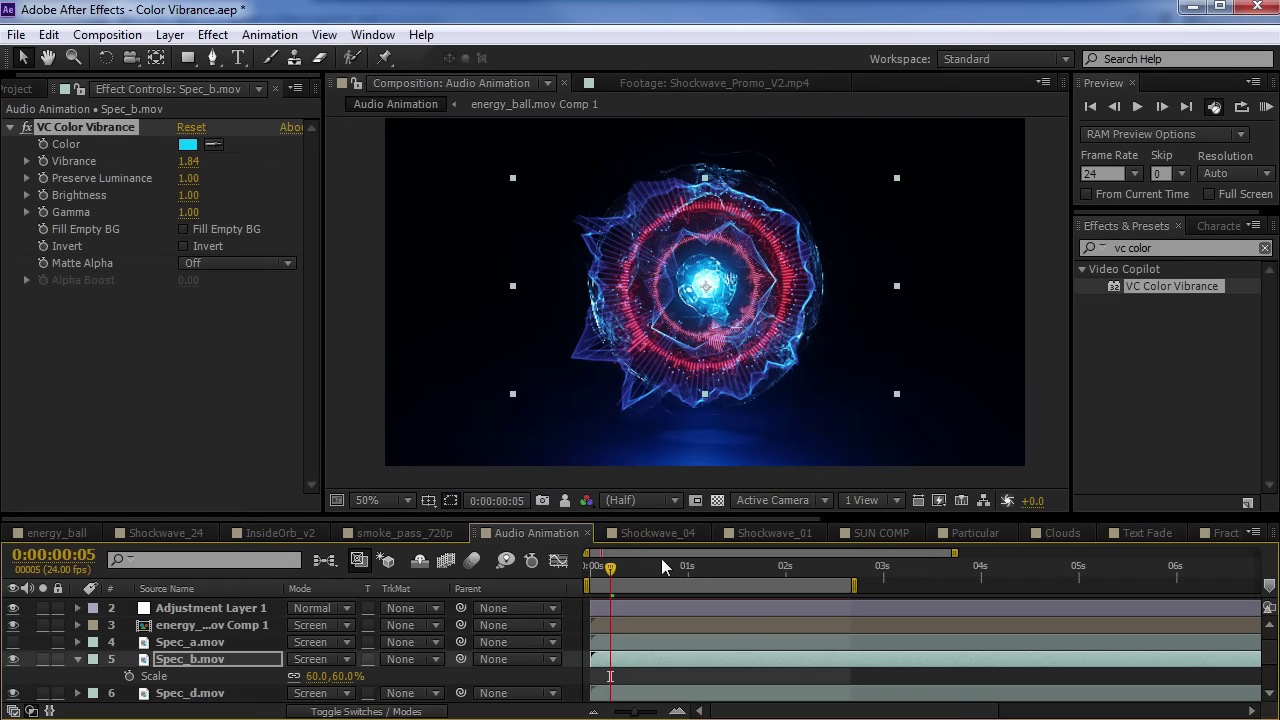
click(712, 567)
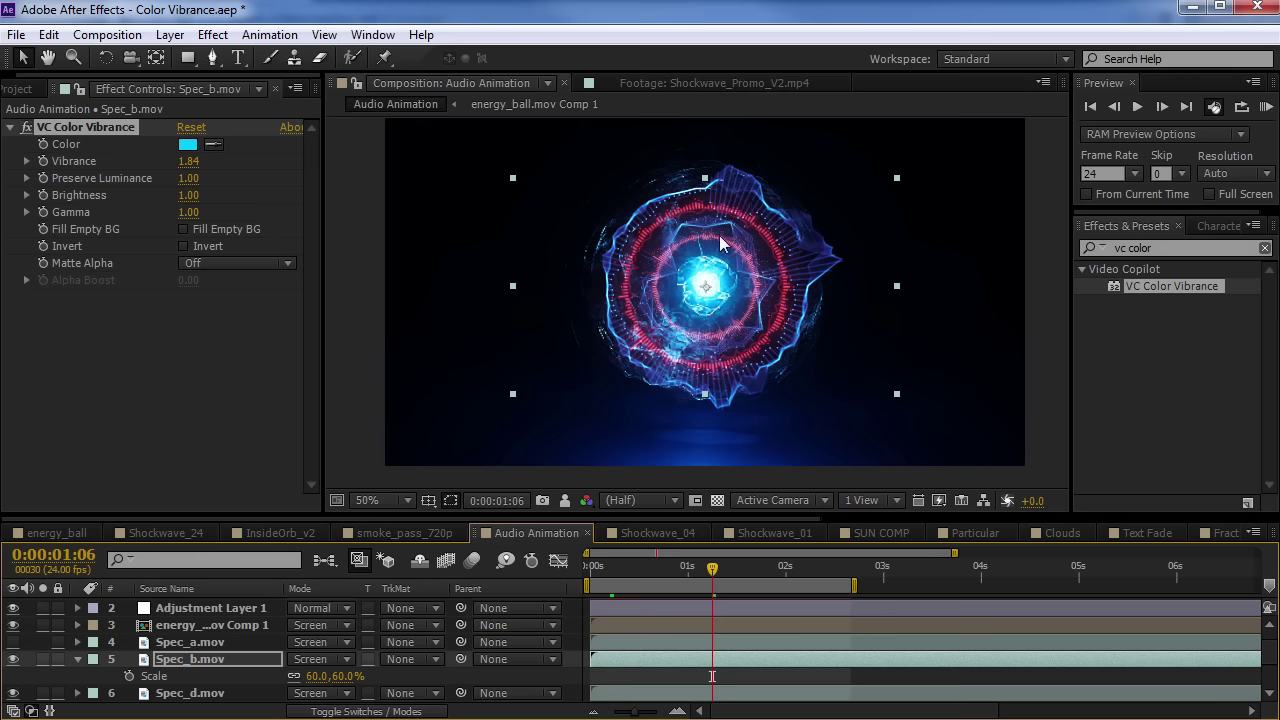
click(42, 659)
click(721, 330)
scroll(721, 330, up, 2)
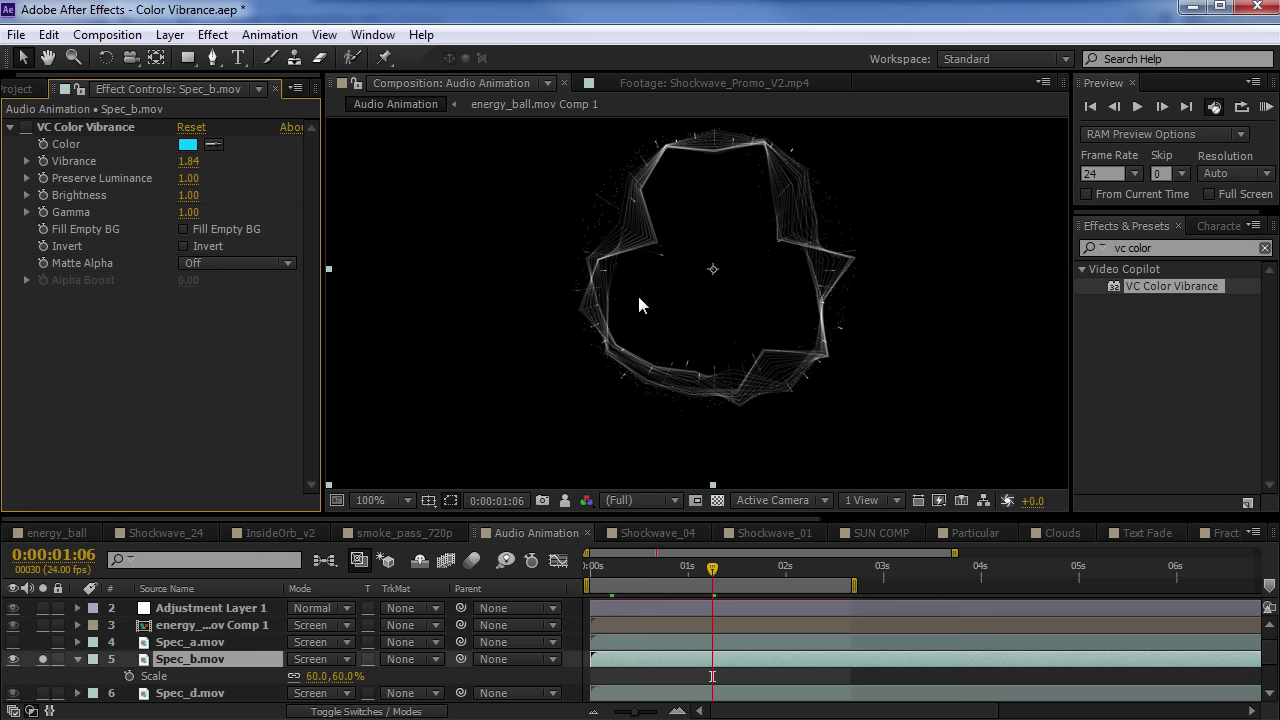
click(48, 126)
click(25, 127)
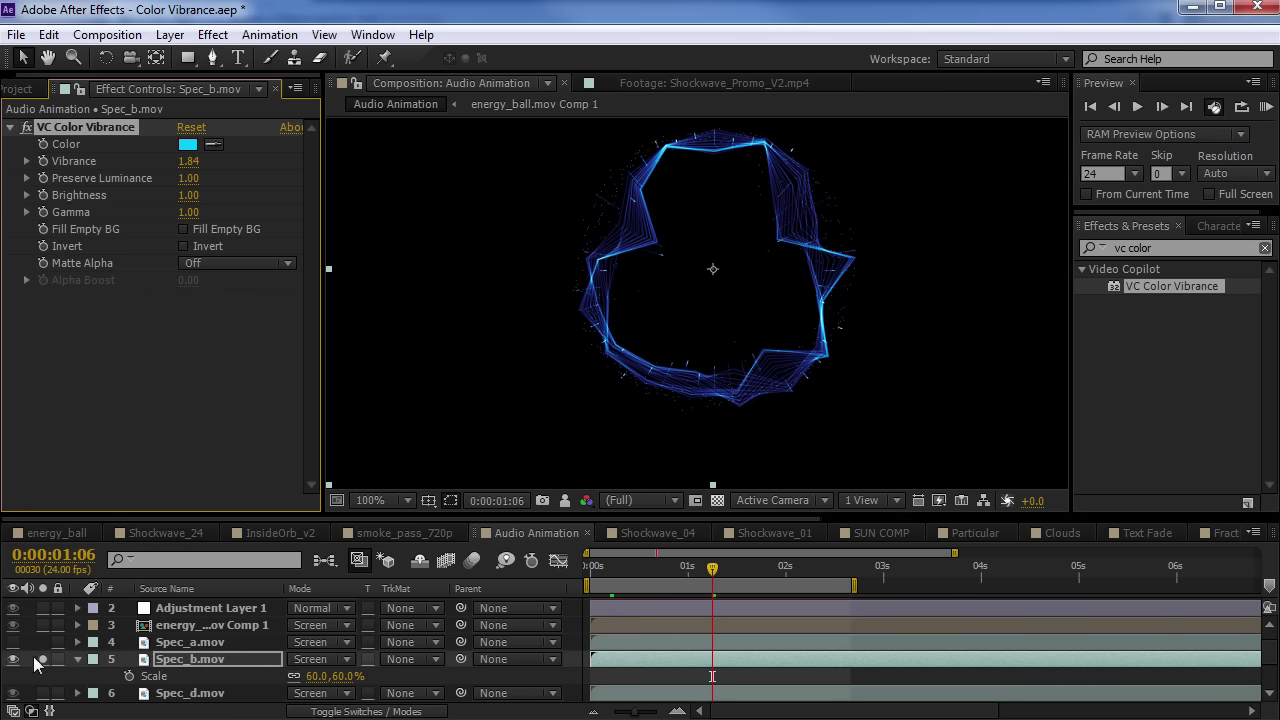
Switch to the Shockwave_04 composition and move the time to frame 23
click(657, 532)
click(672, 573)
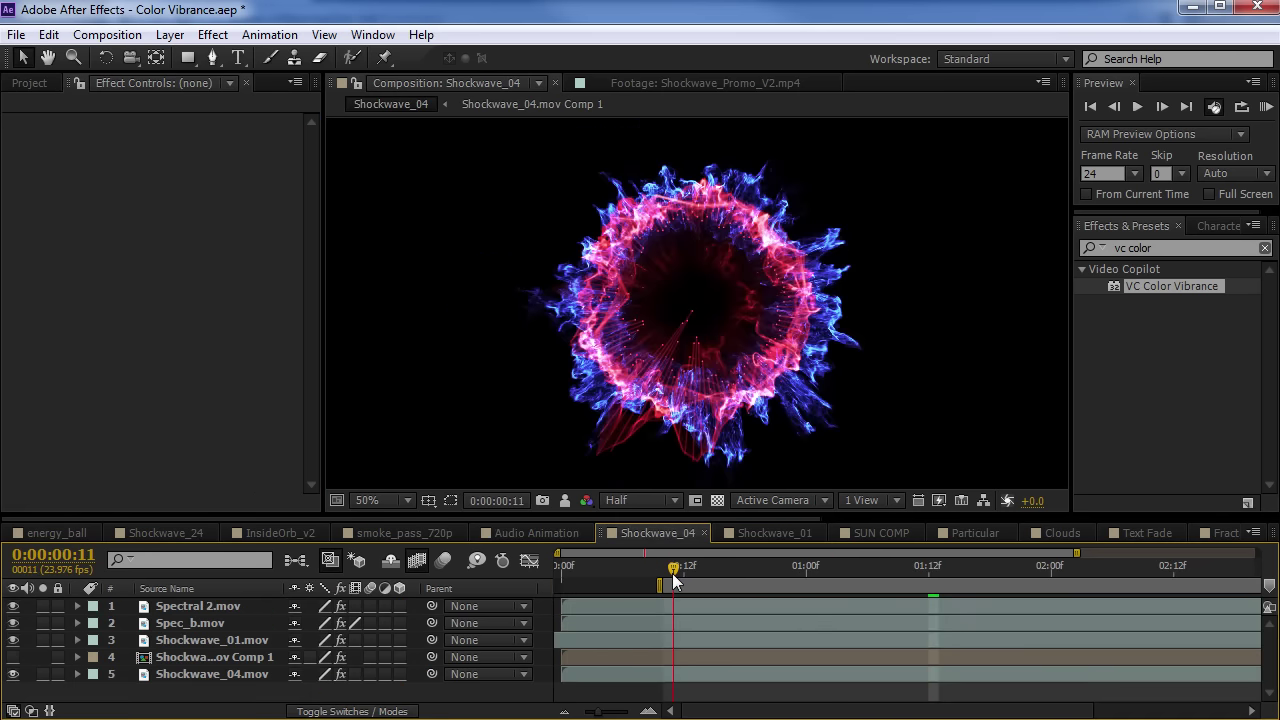
drag(712, 568, 795, 561)
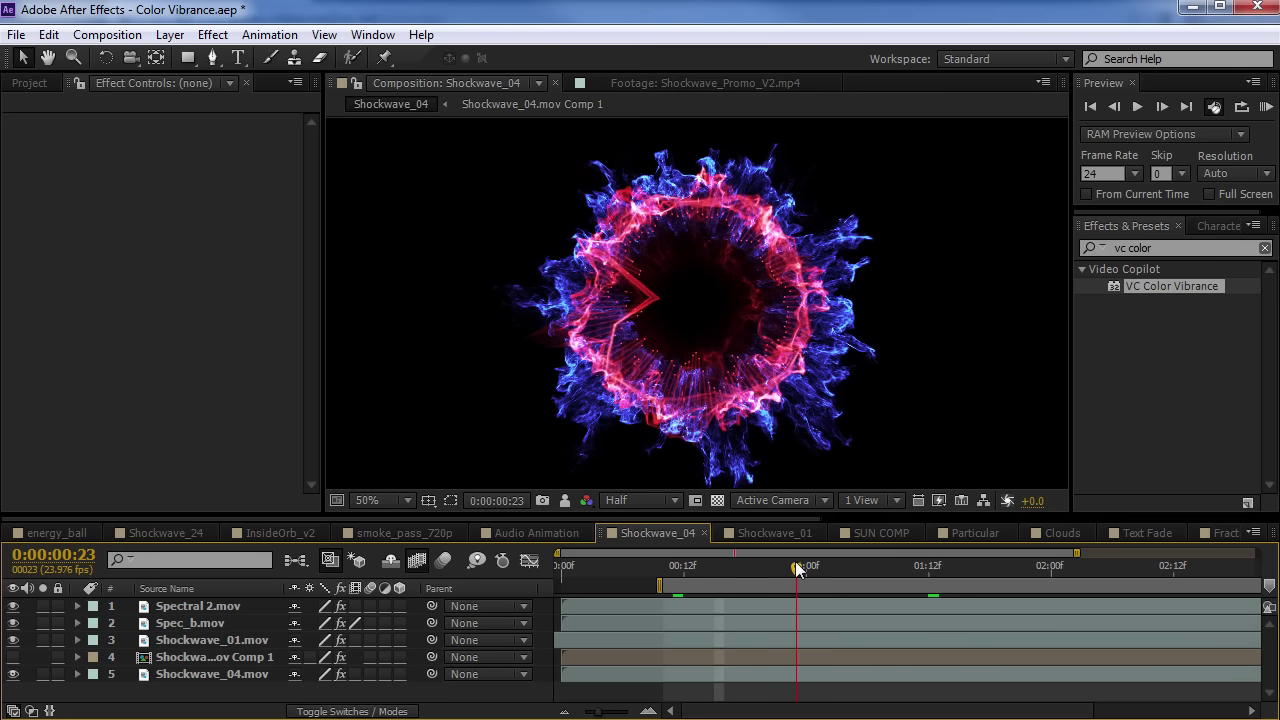
Select Spec_b.mov and Spectral 2.mov and reveal blend modes to inspect their tints
click(876, 558)
click(213, 621)
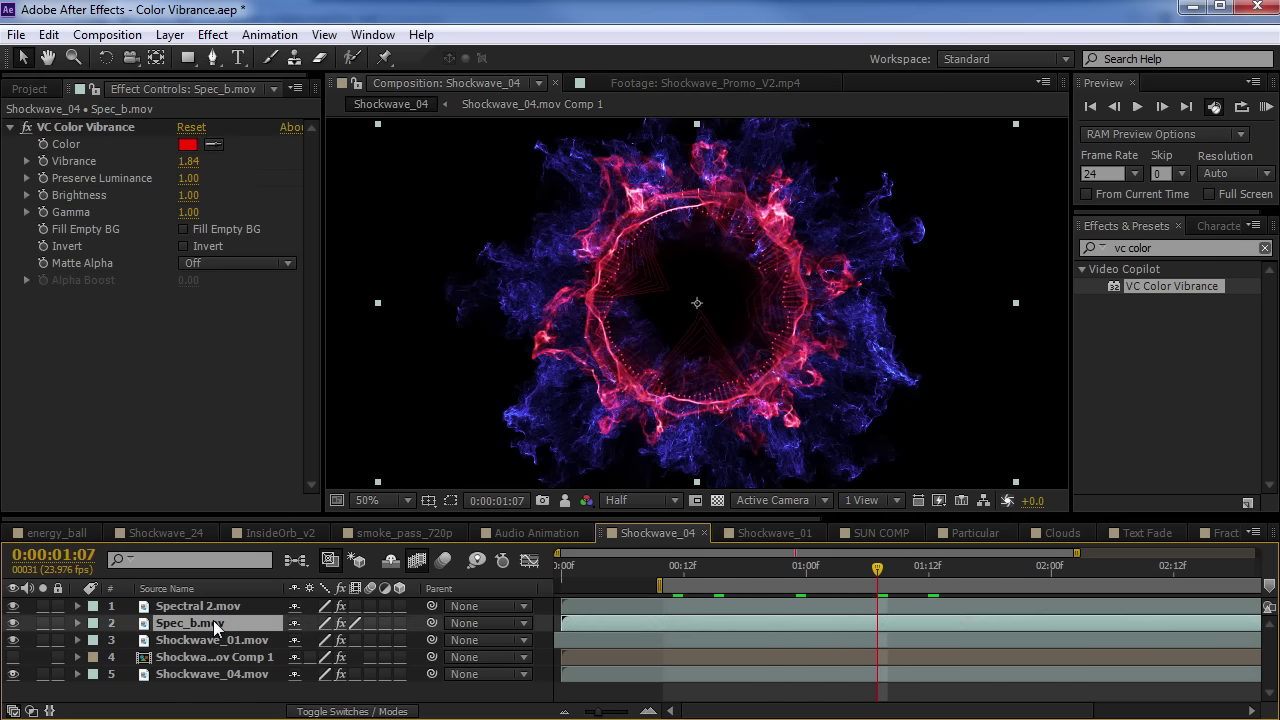
key(F4)
click(190, 607)
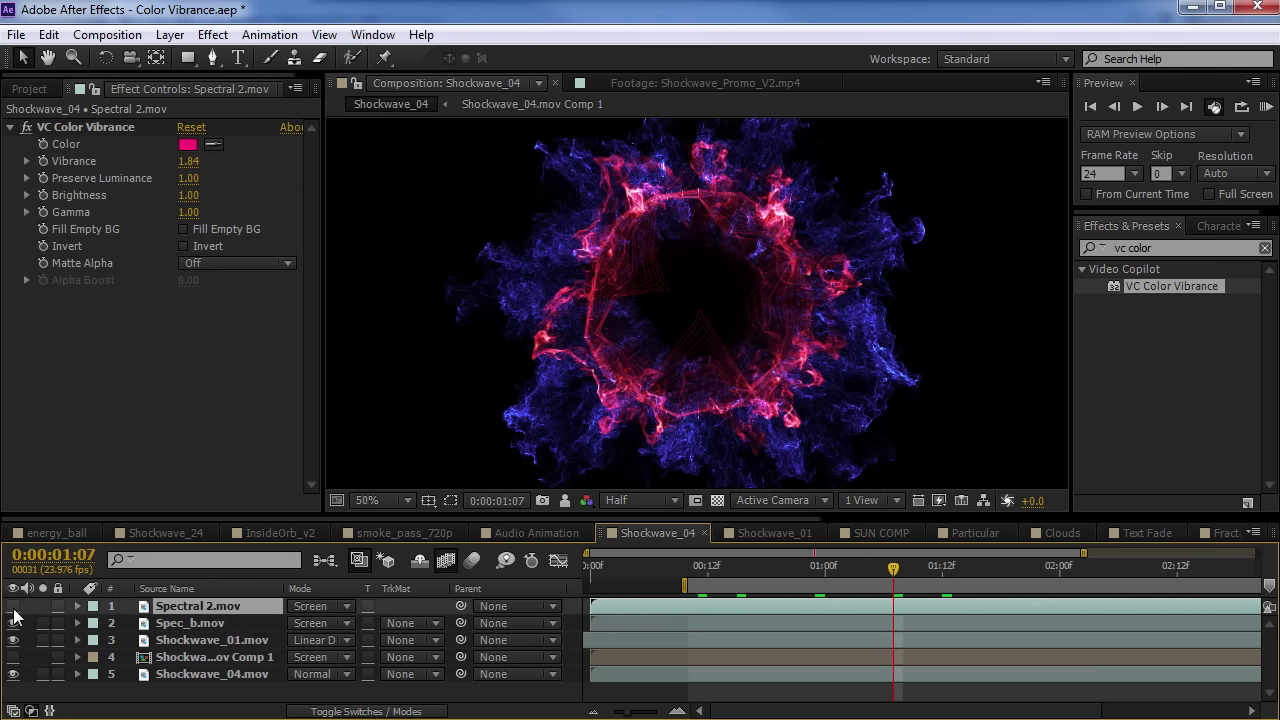
Solo Shockwave_01, Spectral 2, Spec_b and Shockwave_04 layers and advance the time to 1:15
click(43, 640)
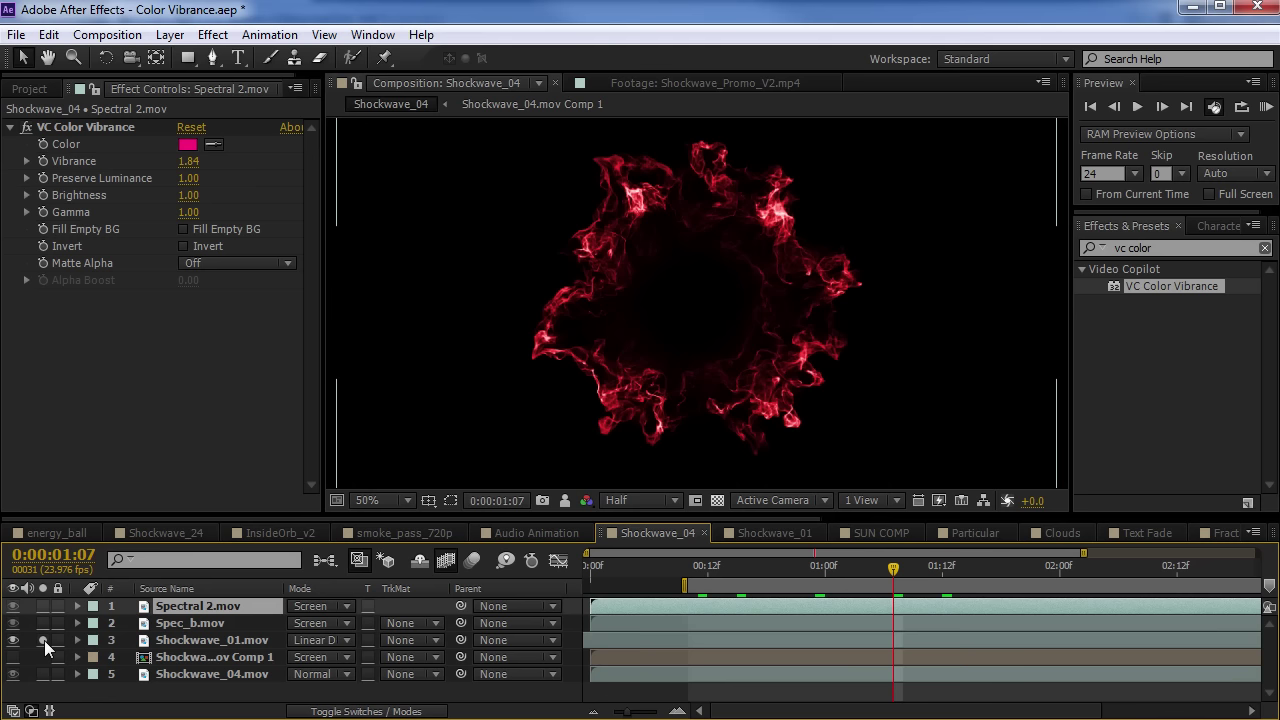
click(193, 641)
click(43, 623)
click(43, 607)
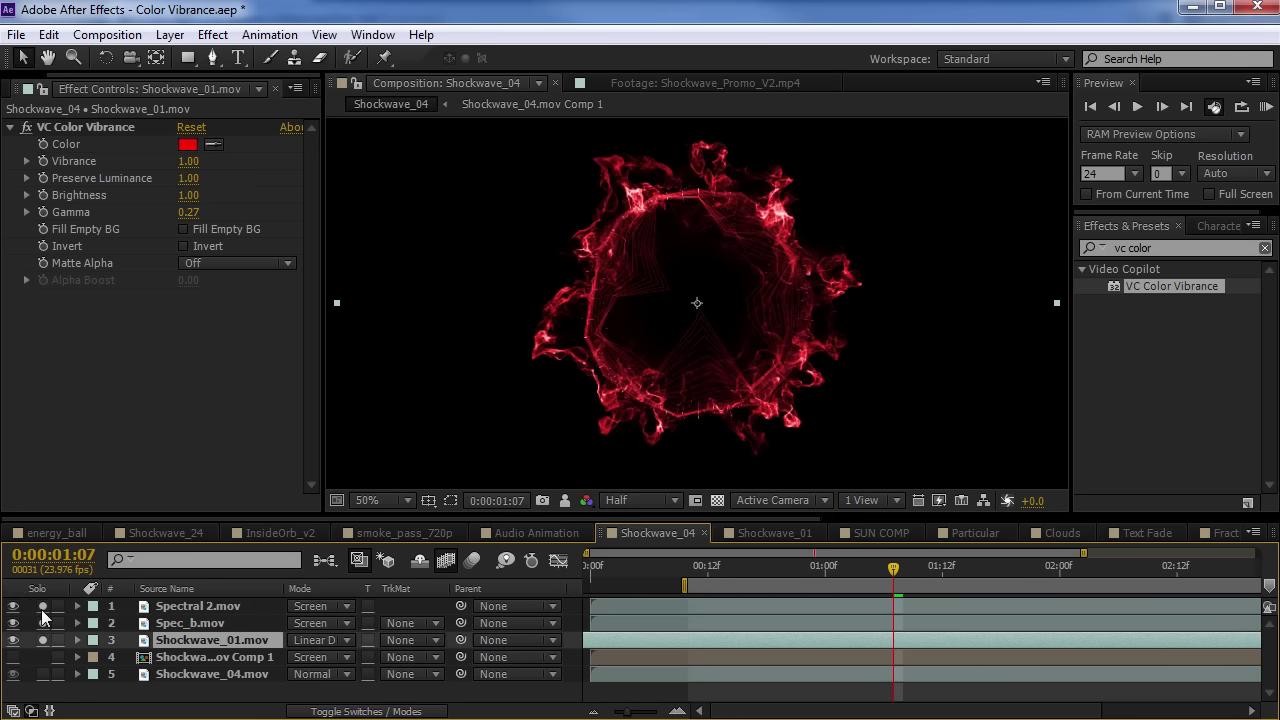
click(43, 674)
drag(816, 566, 972, 570)
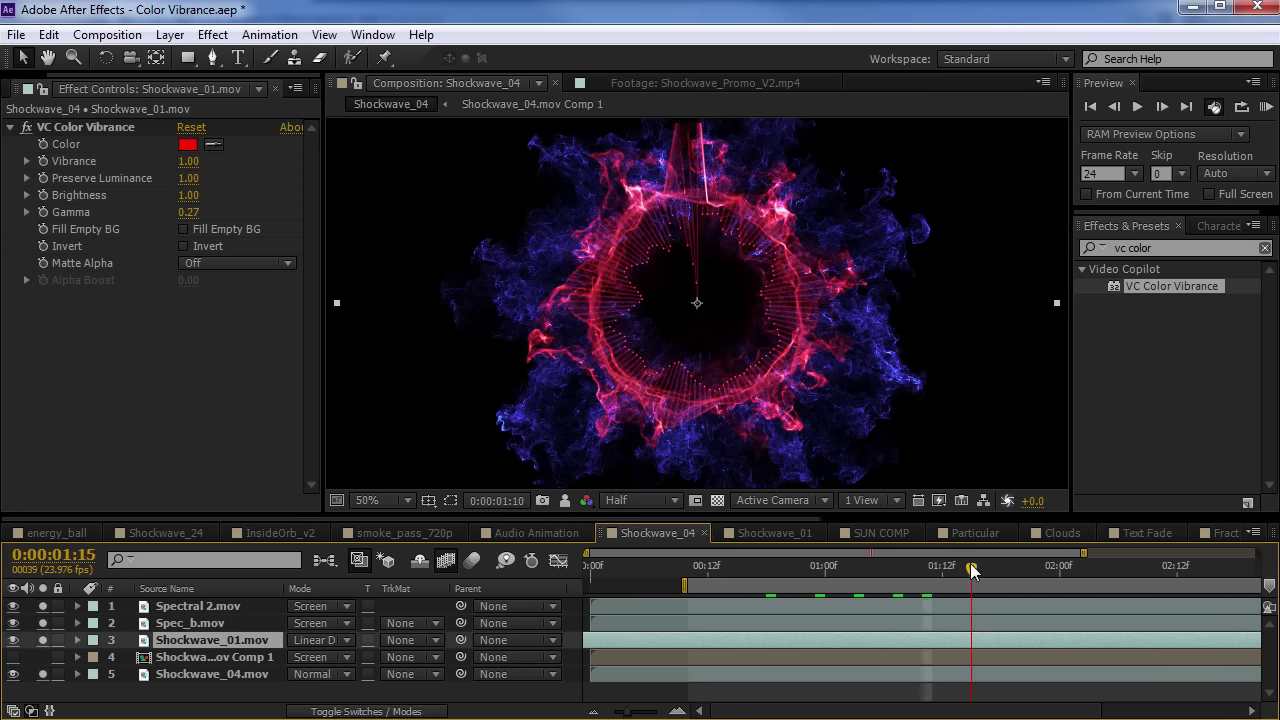
In the Particular comp, apply VC Color Vibrance to the particle solid and solo it
click(975, 532)
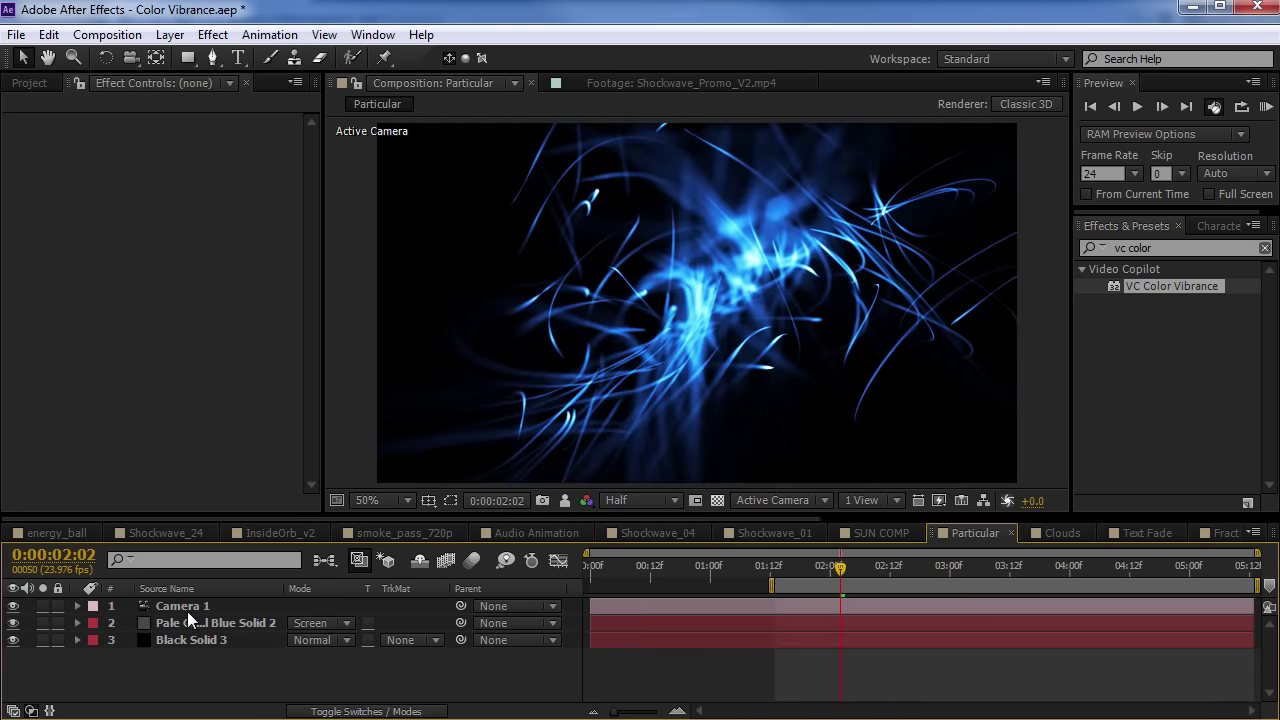
click(200, 623)
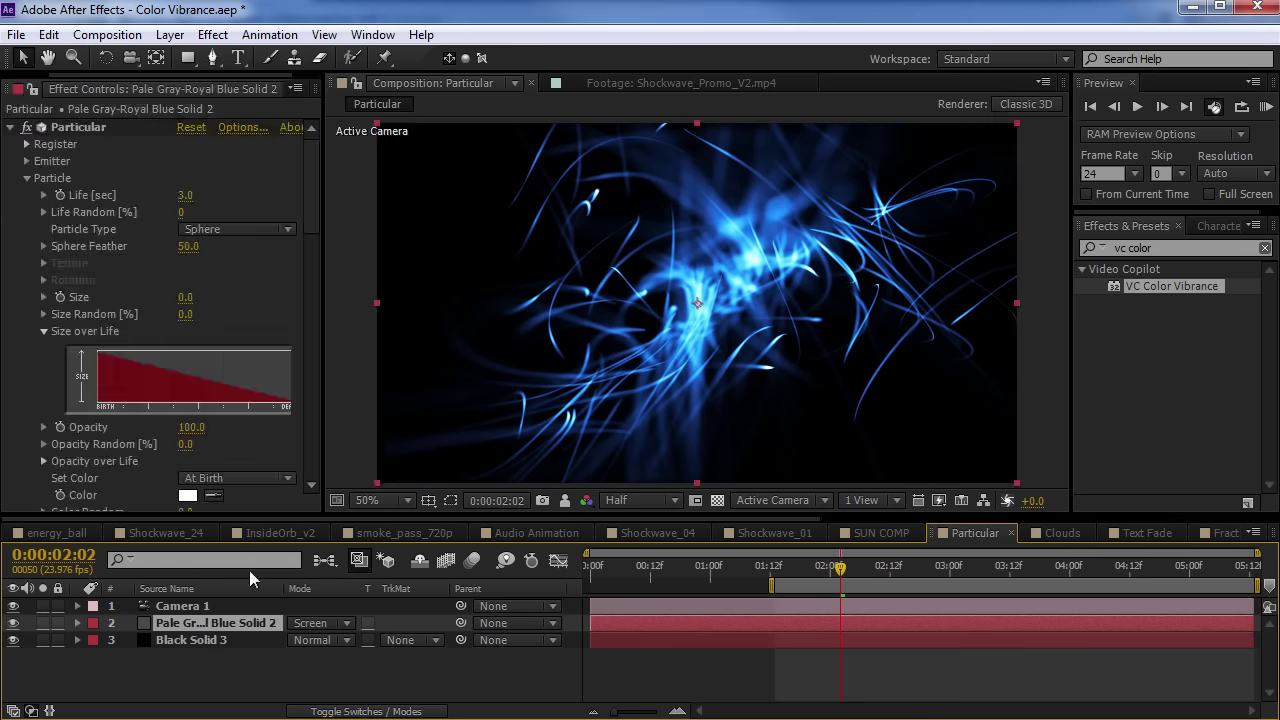
click(38, 130)
key(ctrl+alt+shift+e)
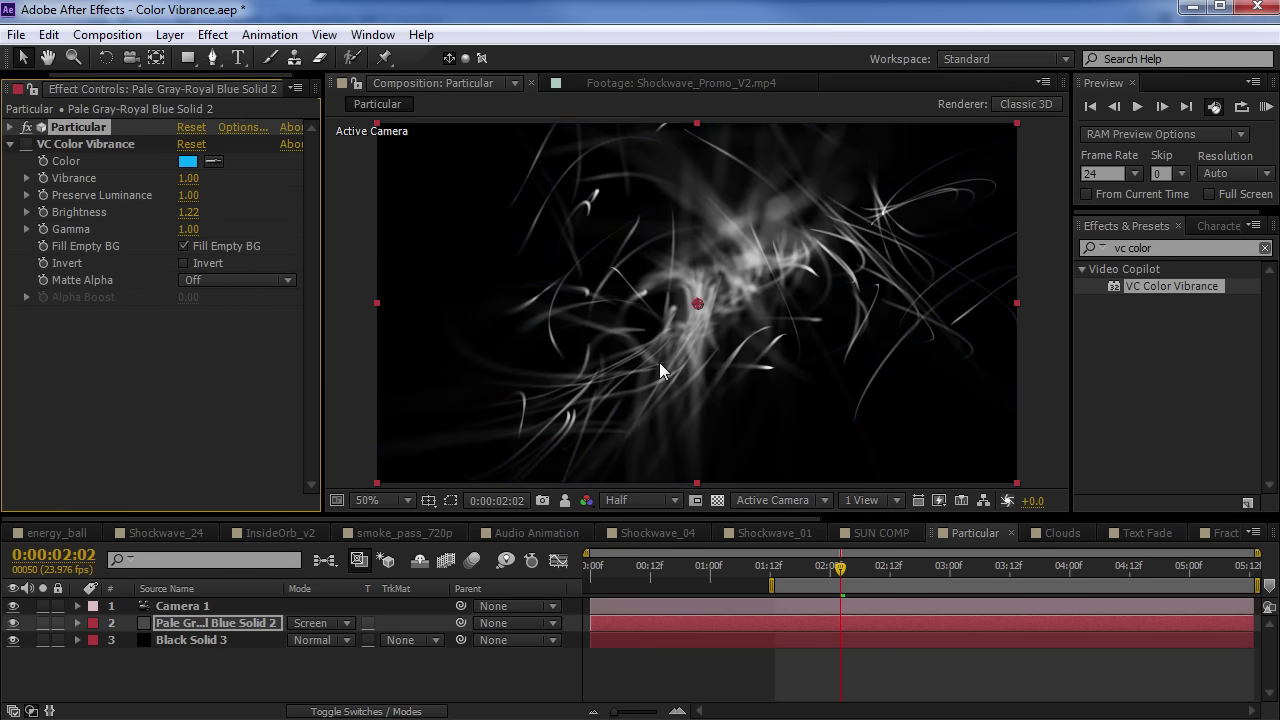
scroll(702, 305, up, 2)
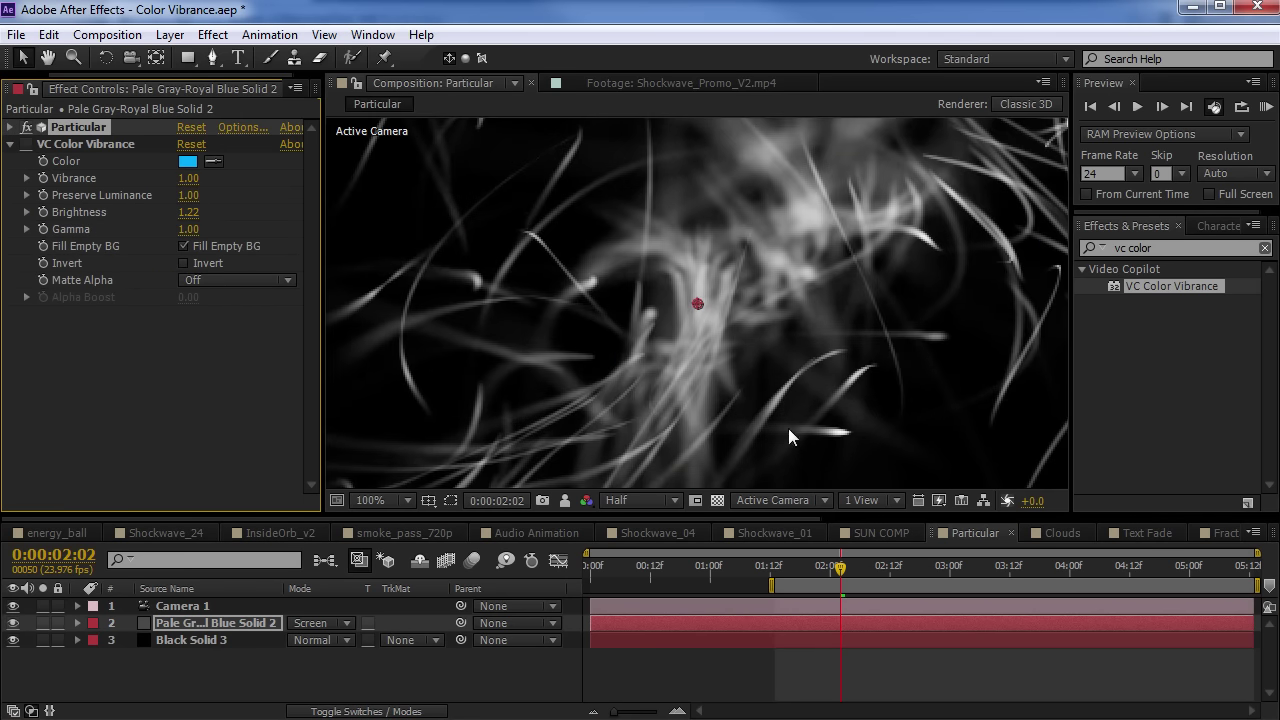
click(719, 498)
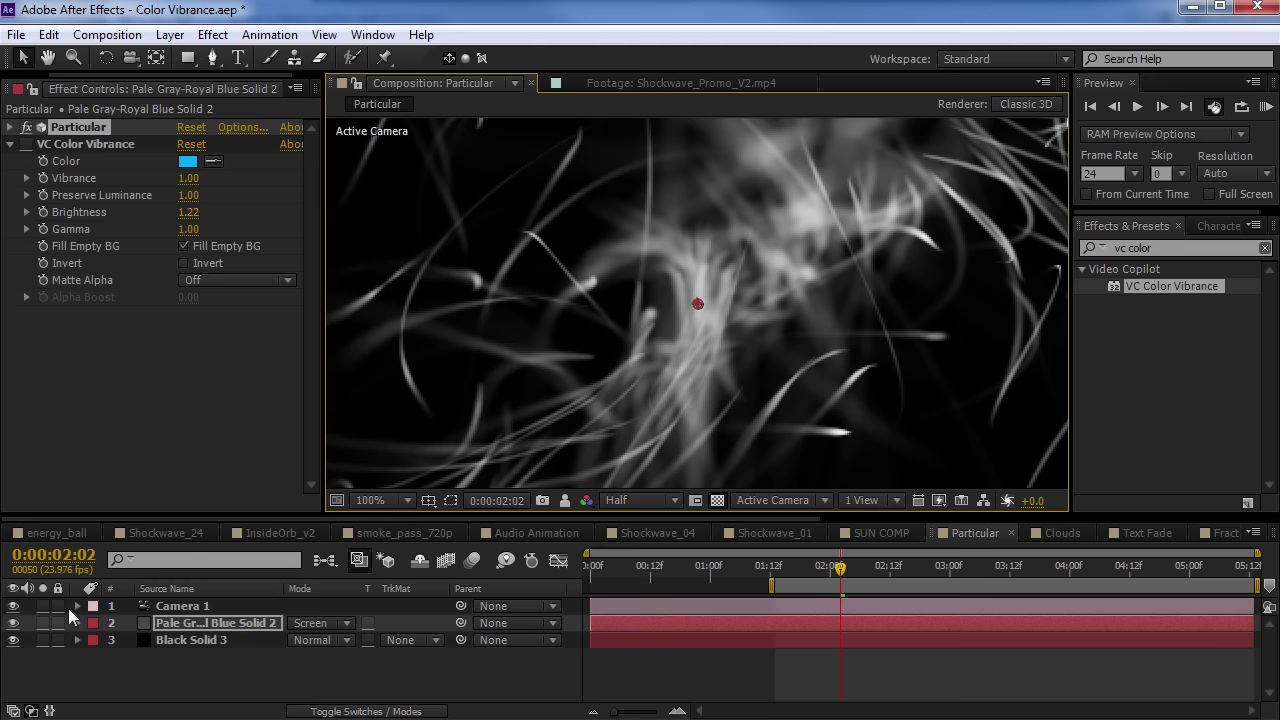
click(43, 623)
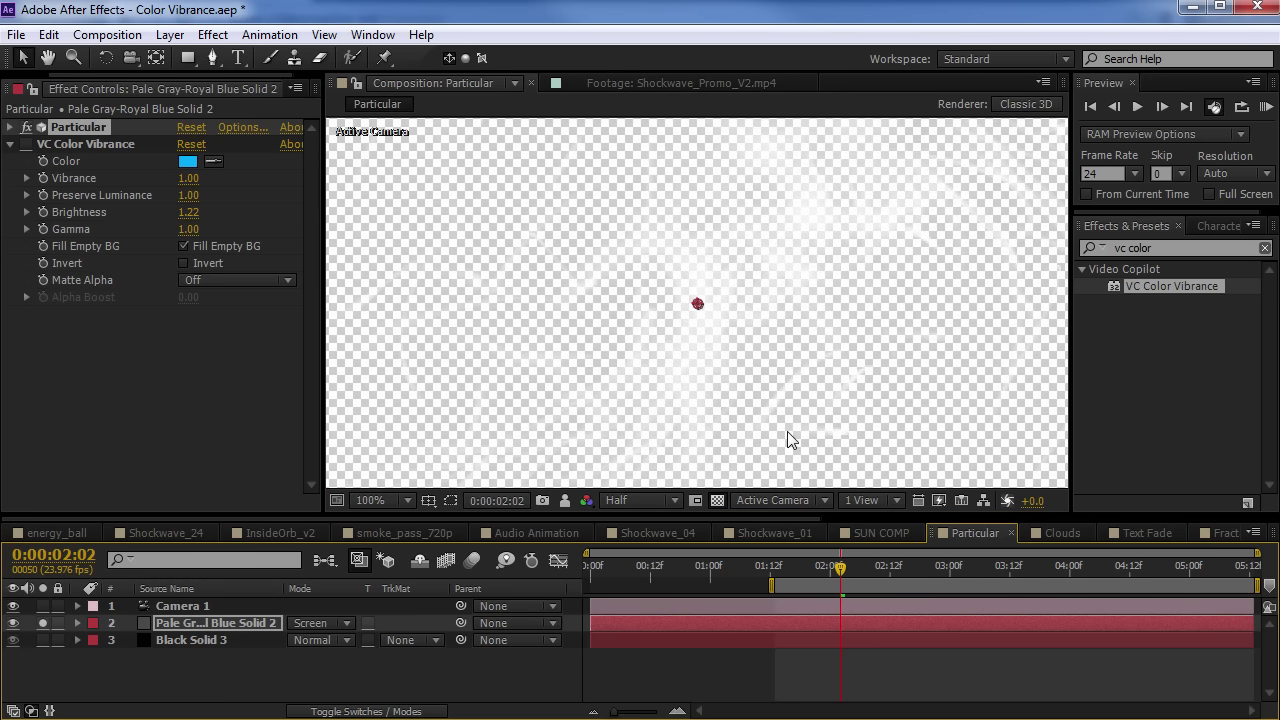
click(717, 500)
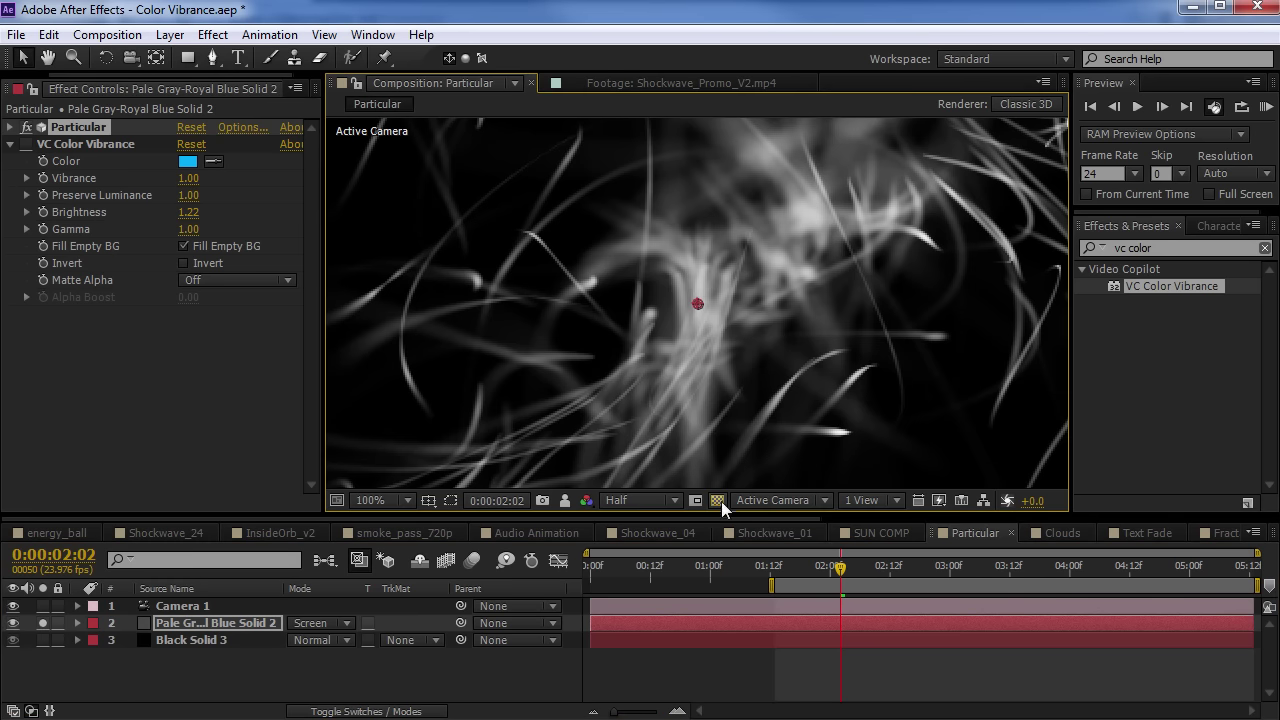
click(717, 500)
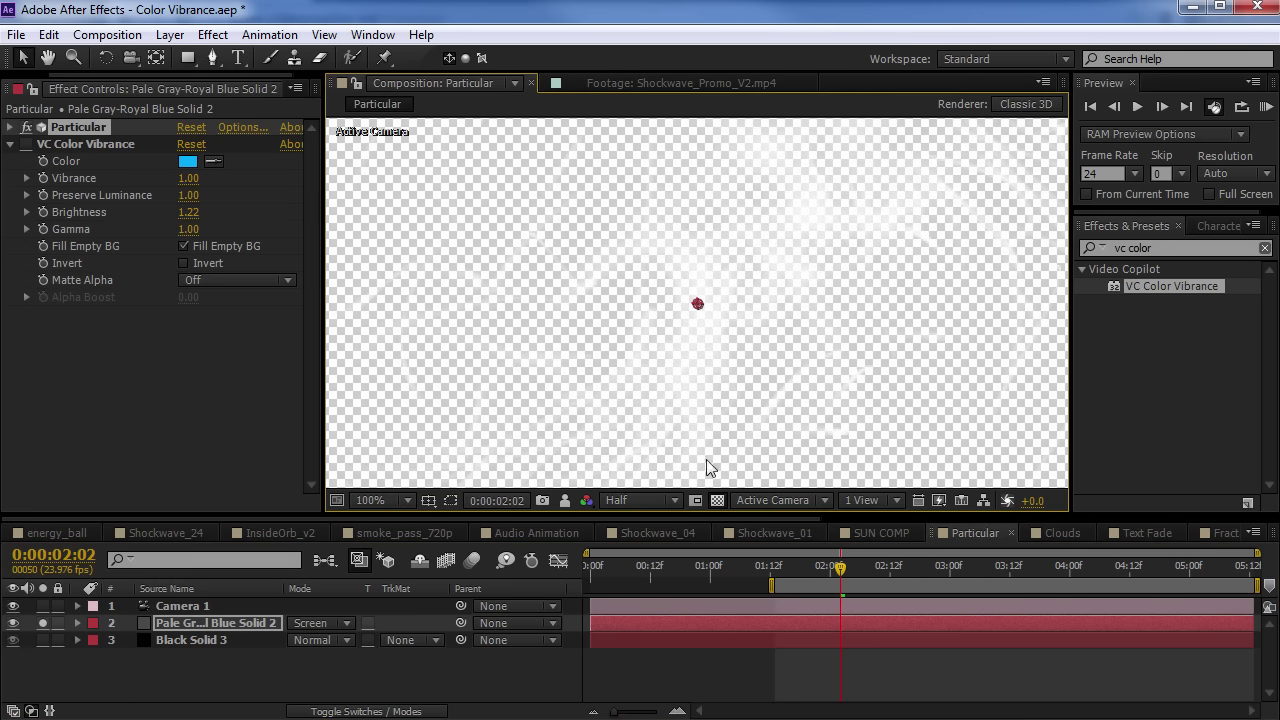
Replace VC Color Vibrance by dragging it onto the particles, tinting them green, and compare on/off
click(107, 142)
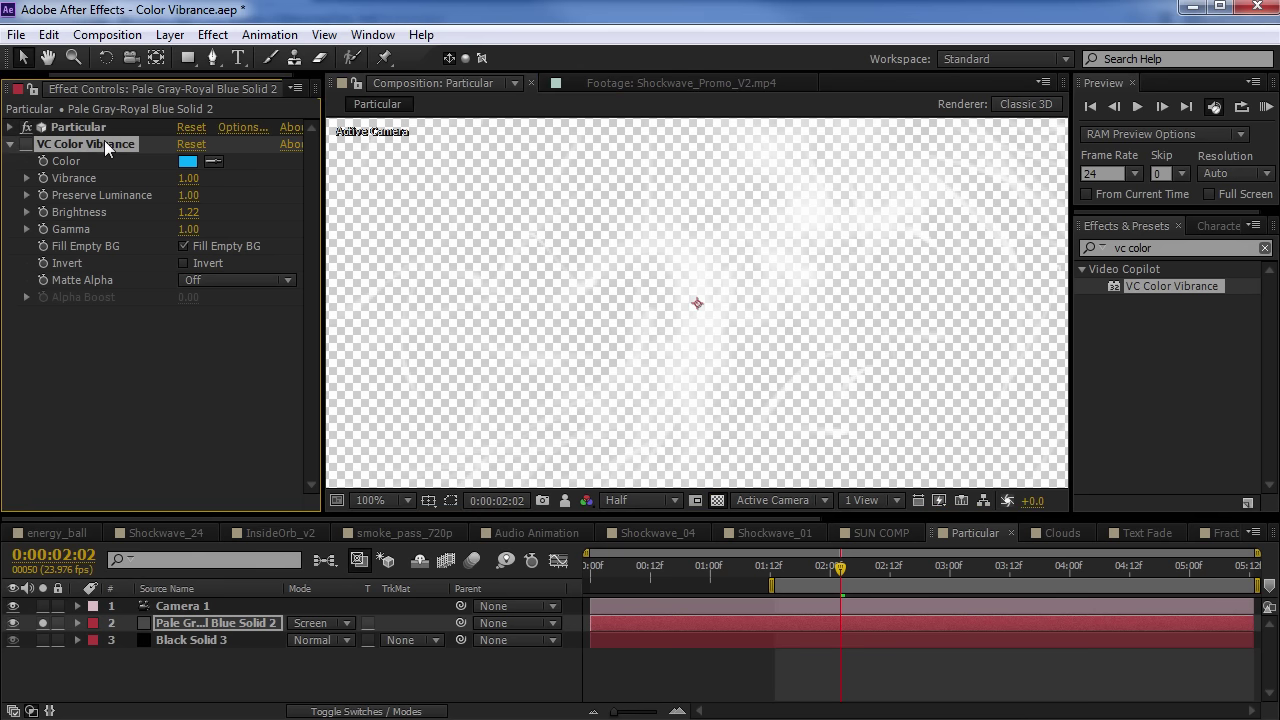
key(Delete)
drag(1154, 291, 362, 205)
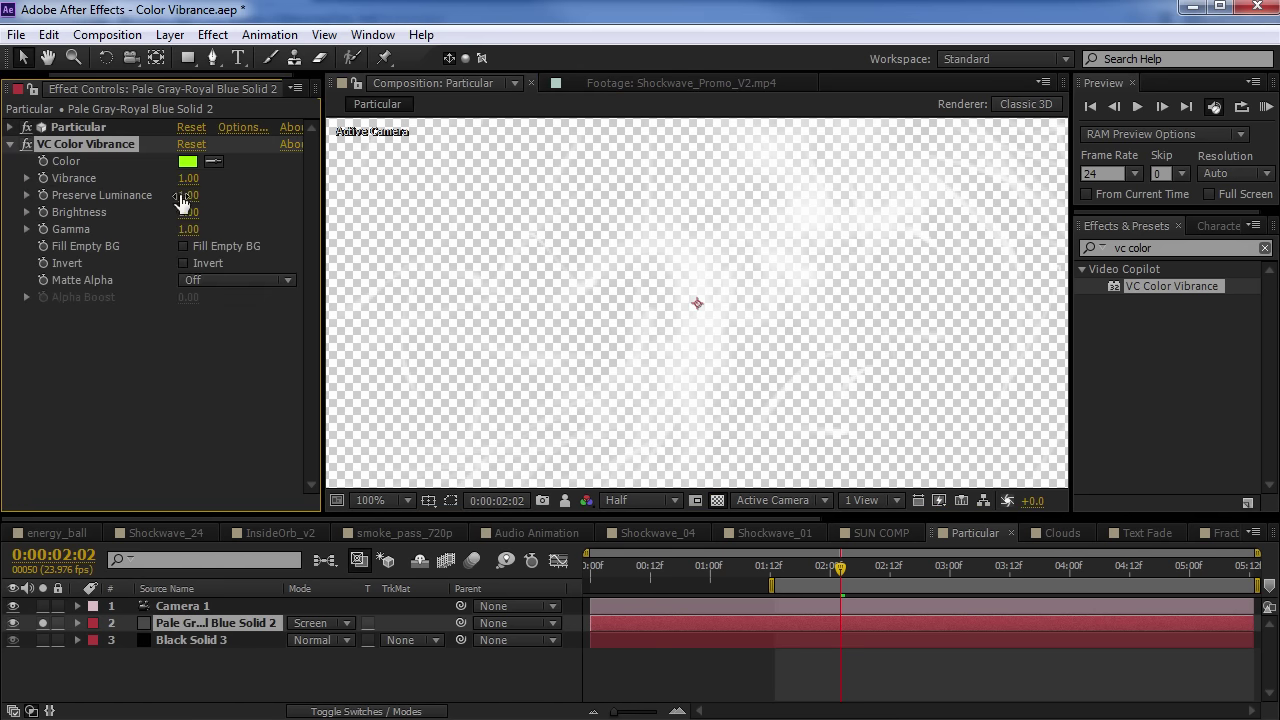
click(717, 500)
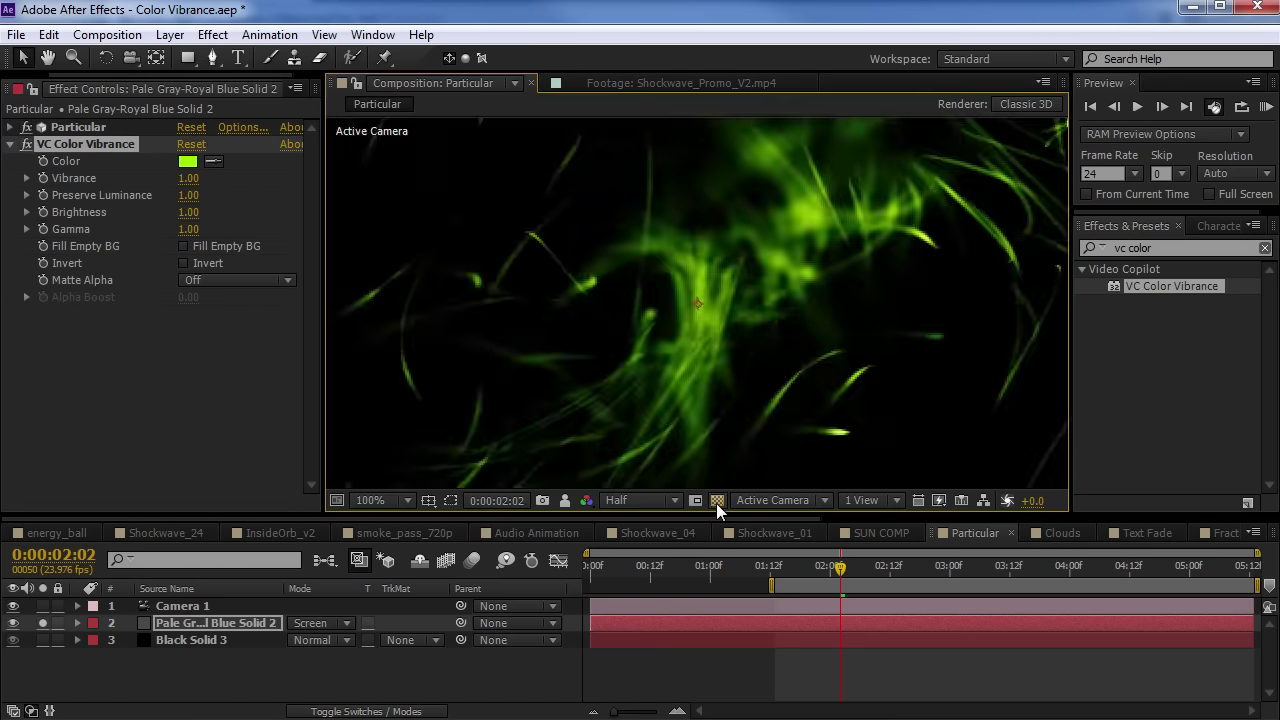
scroll(698, 322, down, 2)
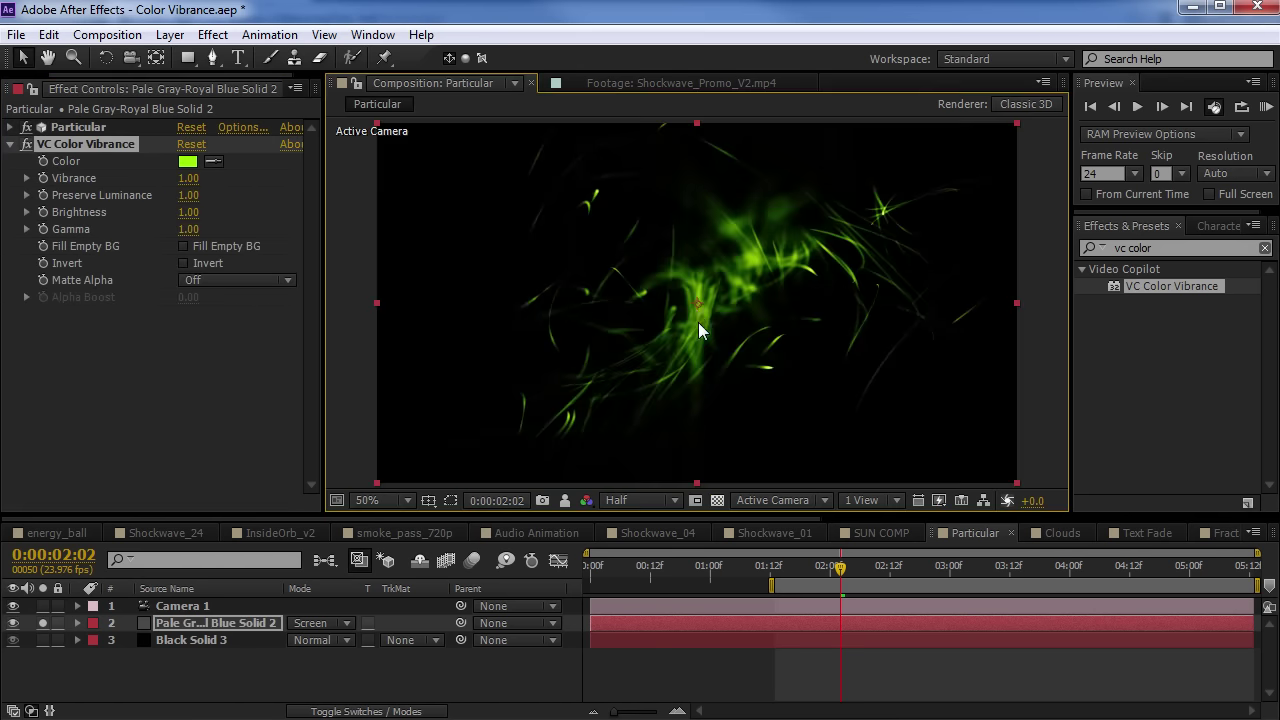
click(26, 144)
click(26, 144)
click(26, 144)
click(26, 144)
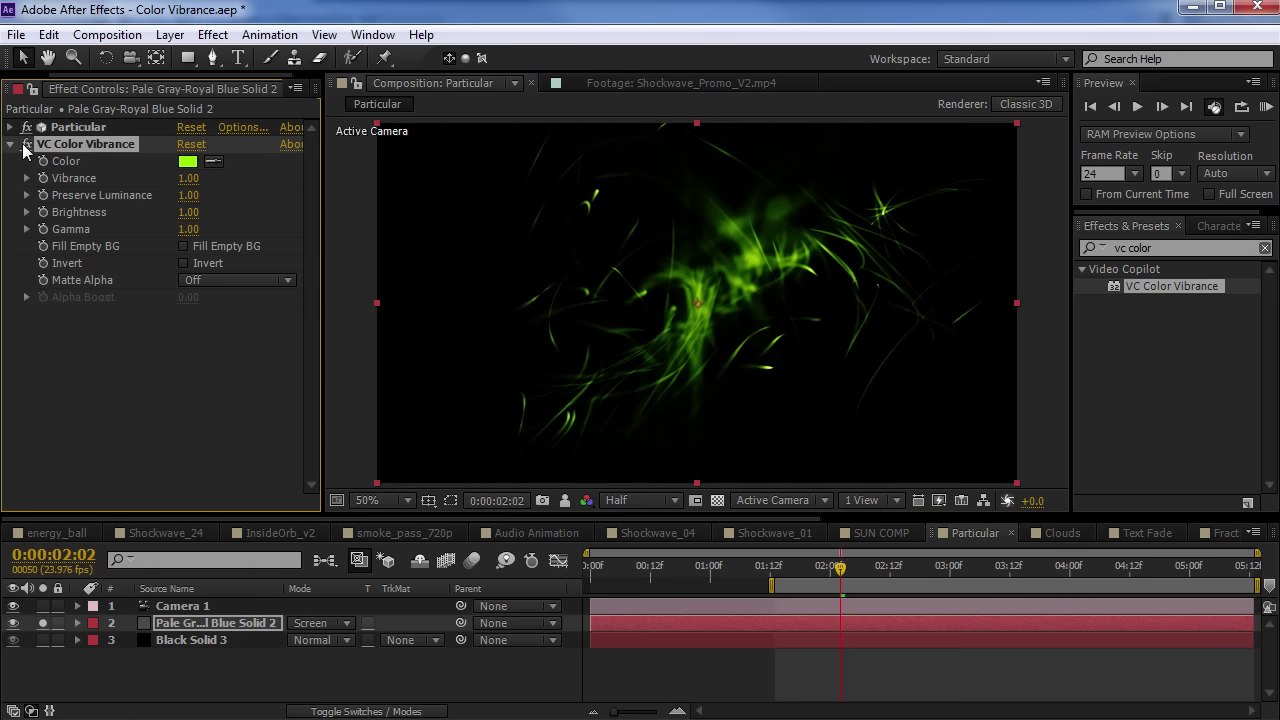
Check Fill Empty BG and set Matte Alpha to On in VC Color Vibrance
click(184, 246)
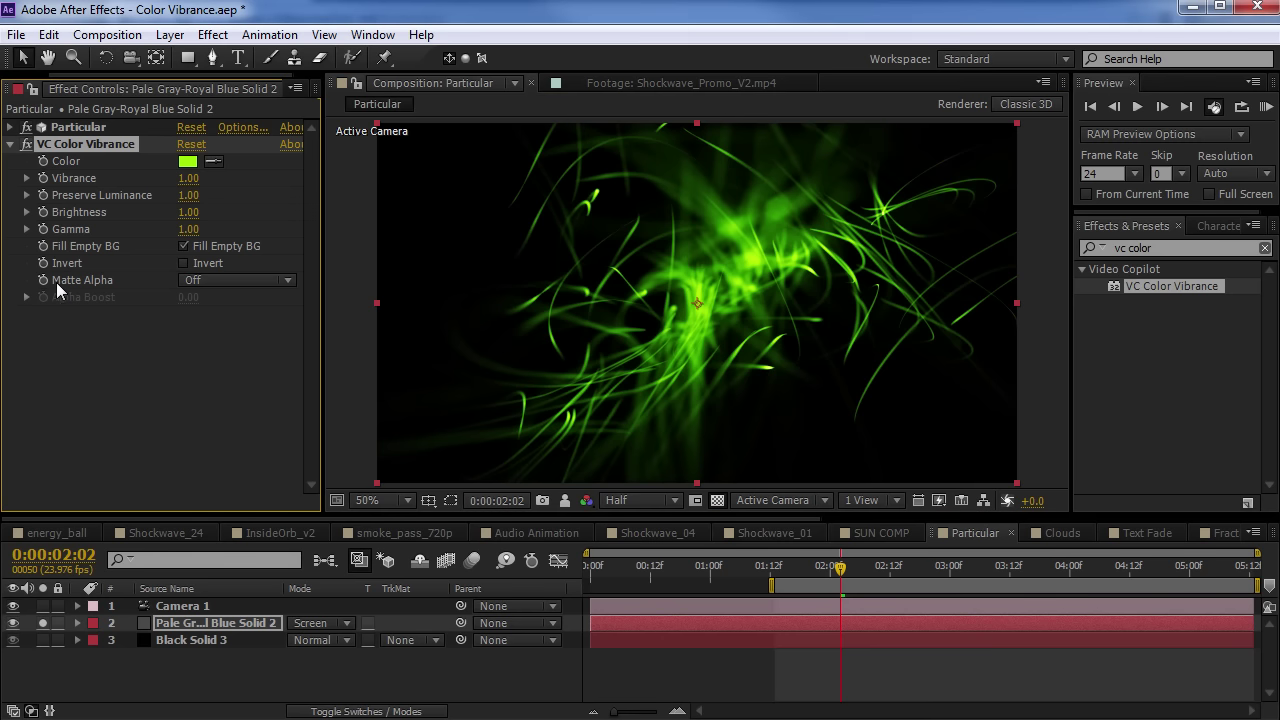
click(235, 280)
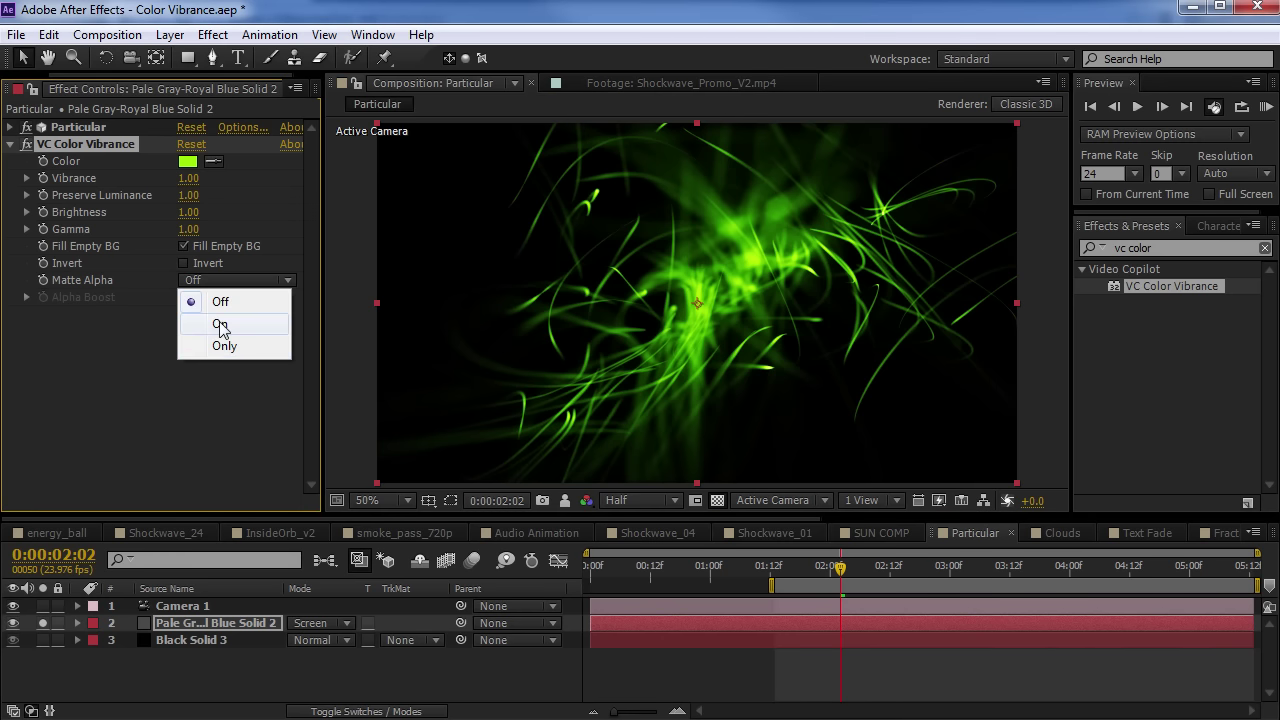
click(220, 323)
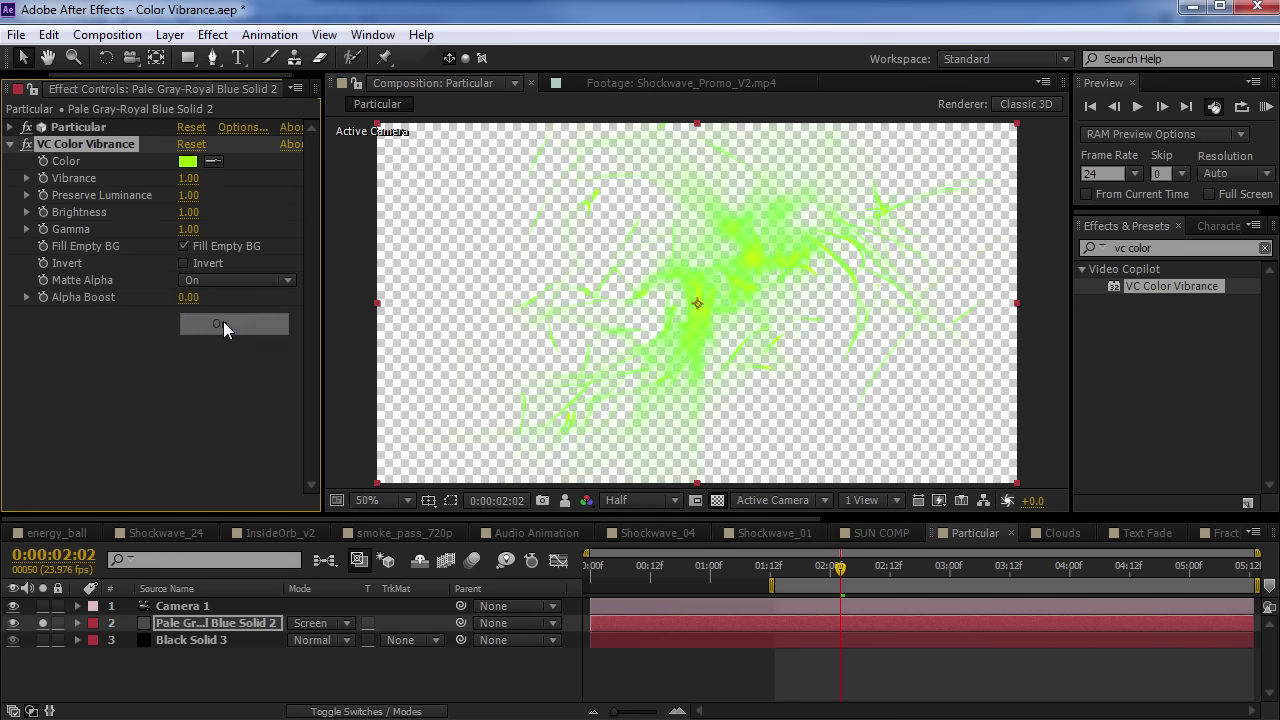
click(717, 500)
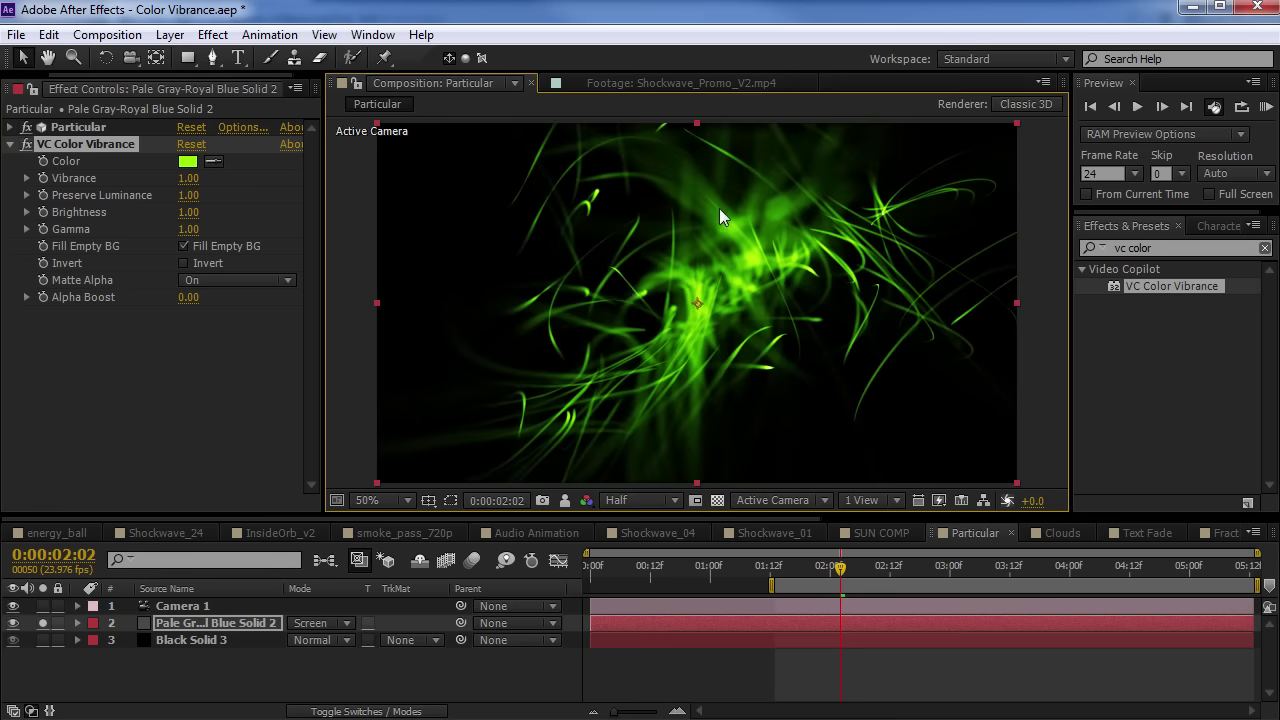
Tint the particles cyan and lower Gamma to 0.51
click(187, 161)
drag(314, 515, 315, 549)
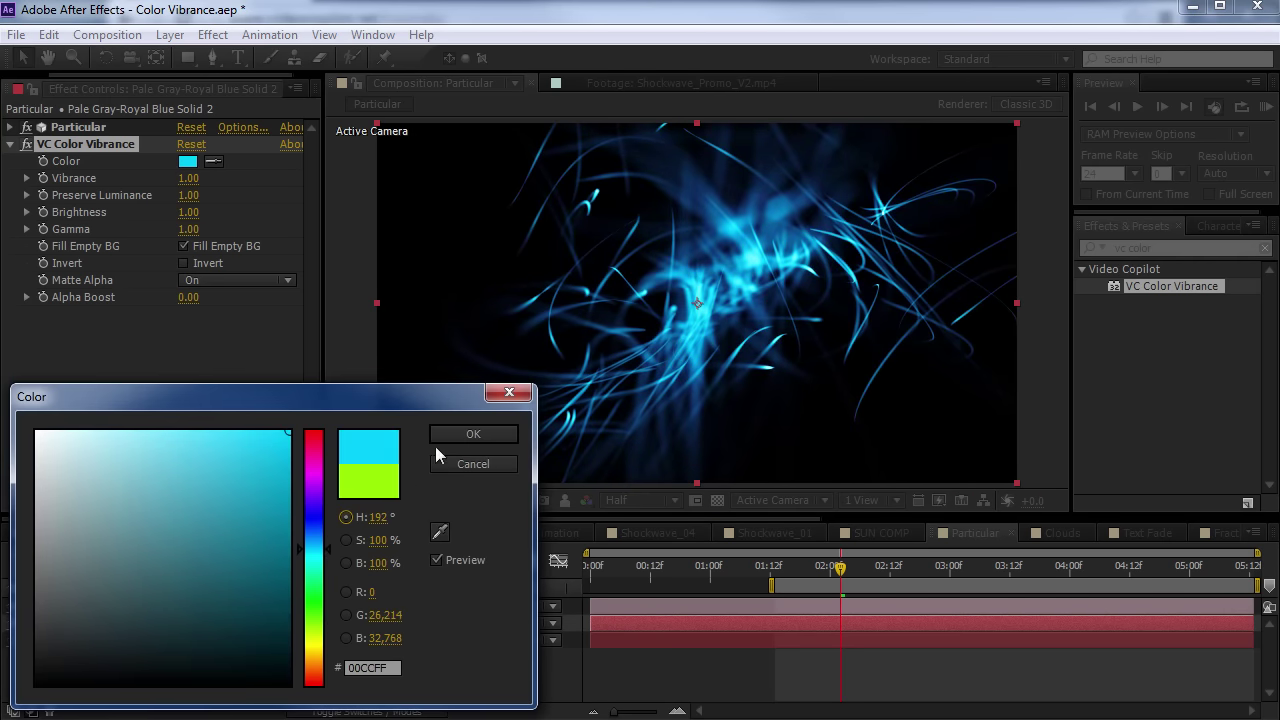
click(440, 436)
drag(188, 230, 331, 267)
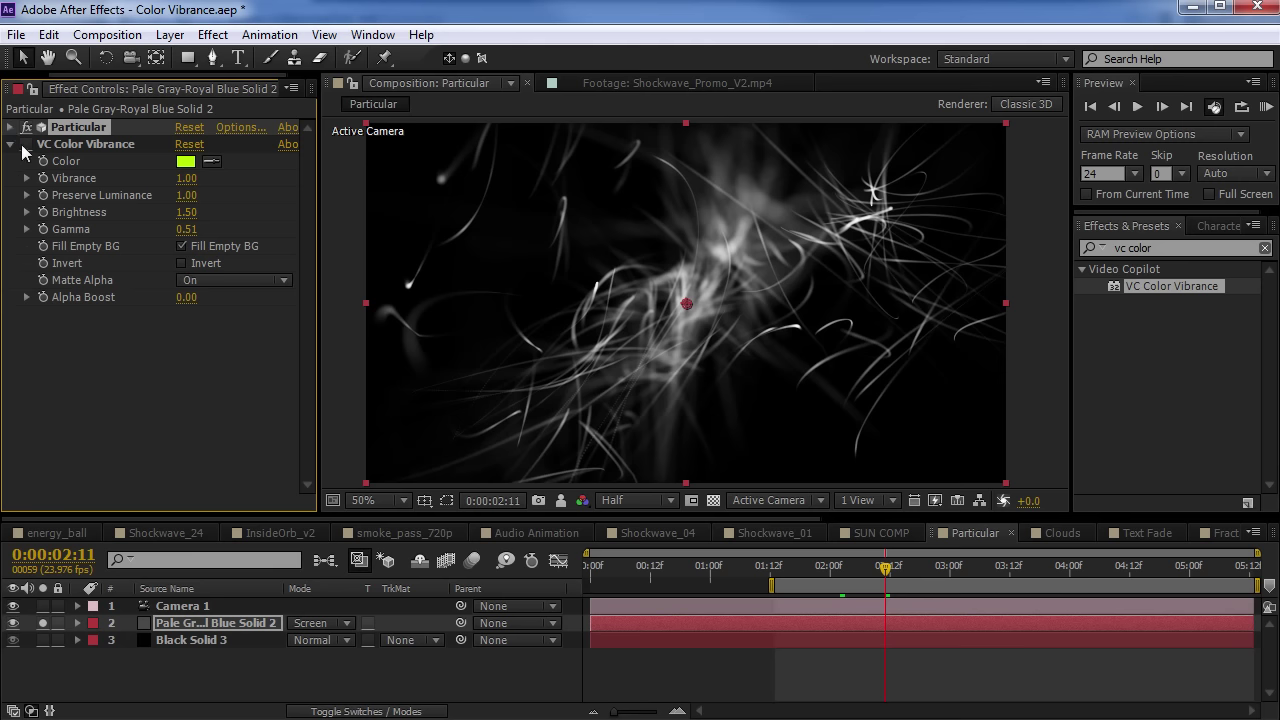
Change the VC Color Vibrance tint to purple and compare with the effect off
click(26, 144)
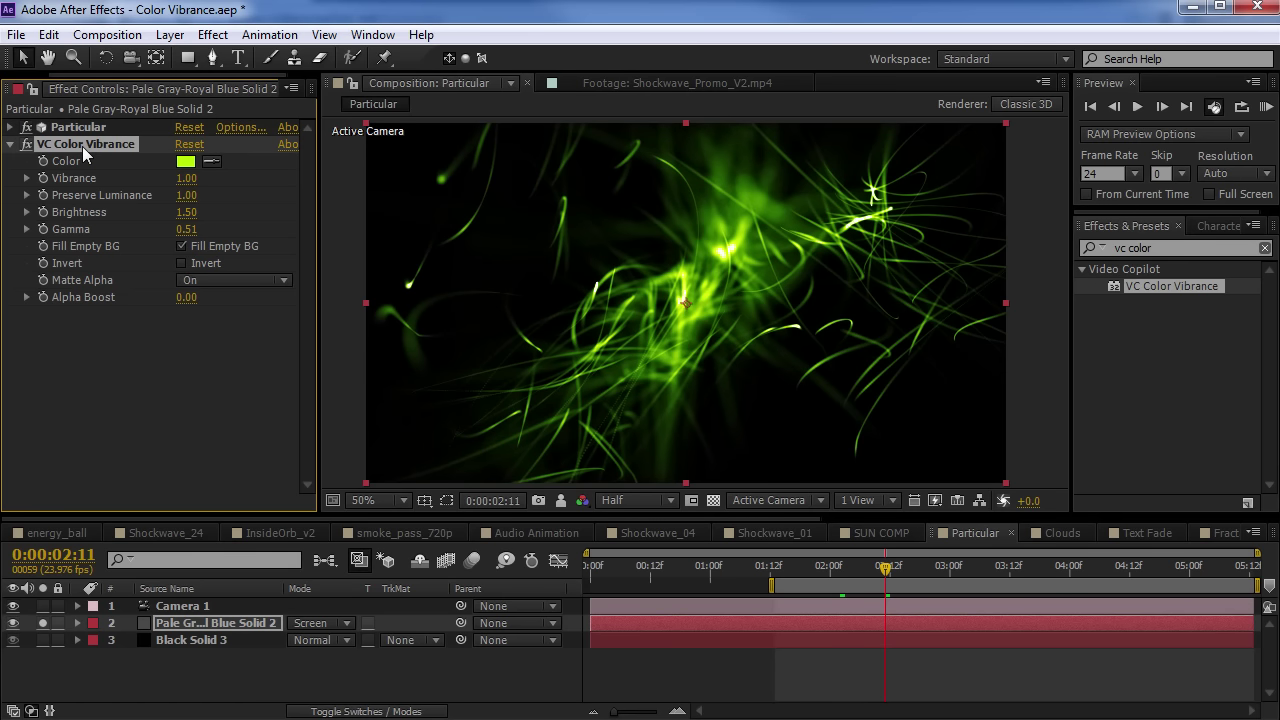
click(187, 163)
drag(314, 556, 310, 502)
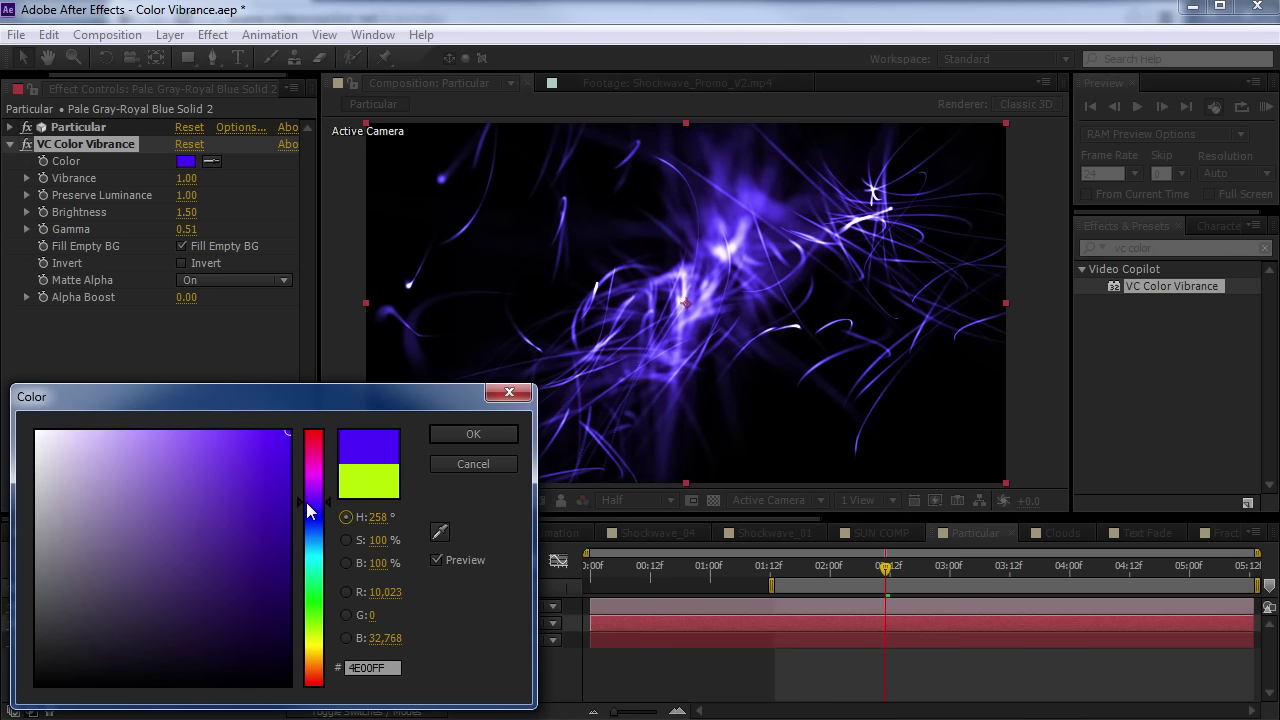
click(473, 434)
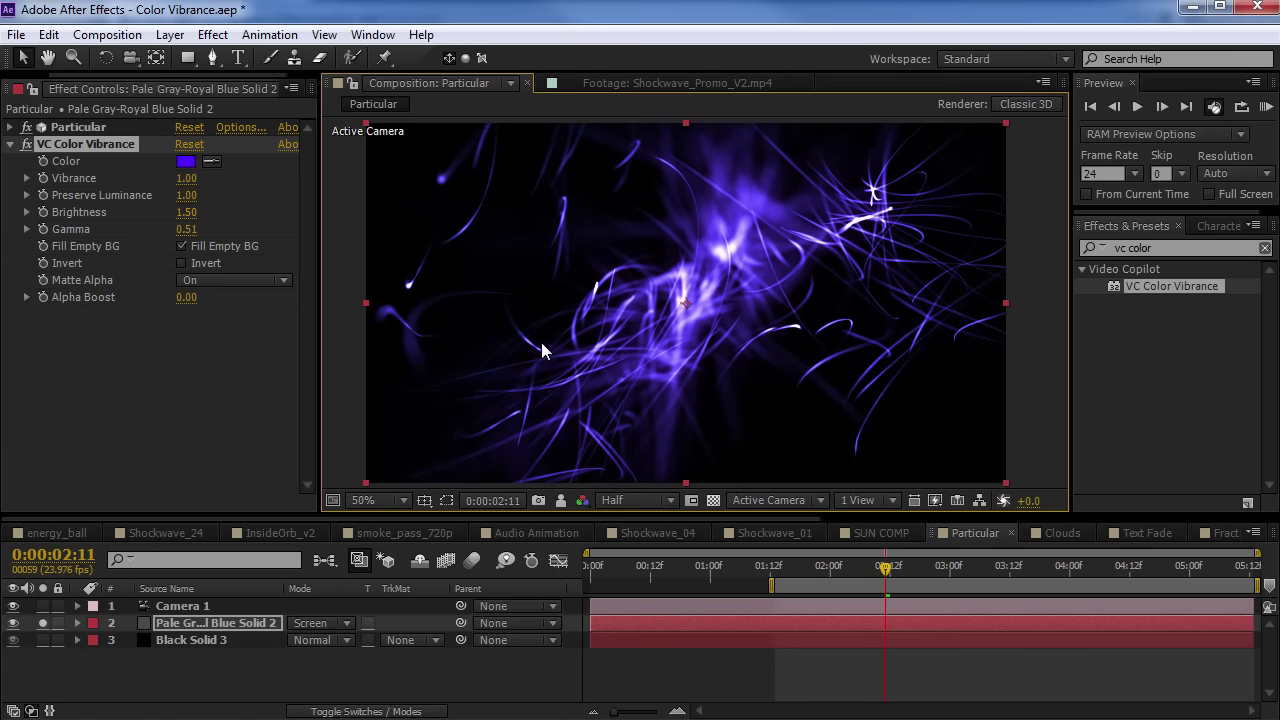
click(26, 145)
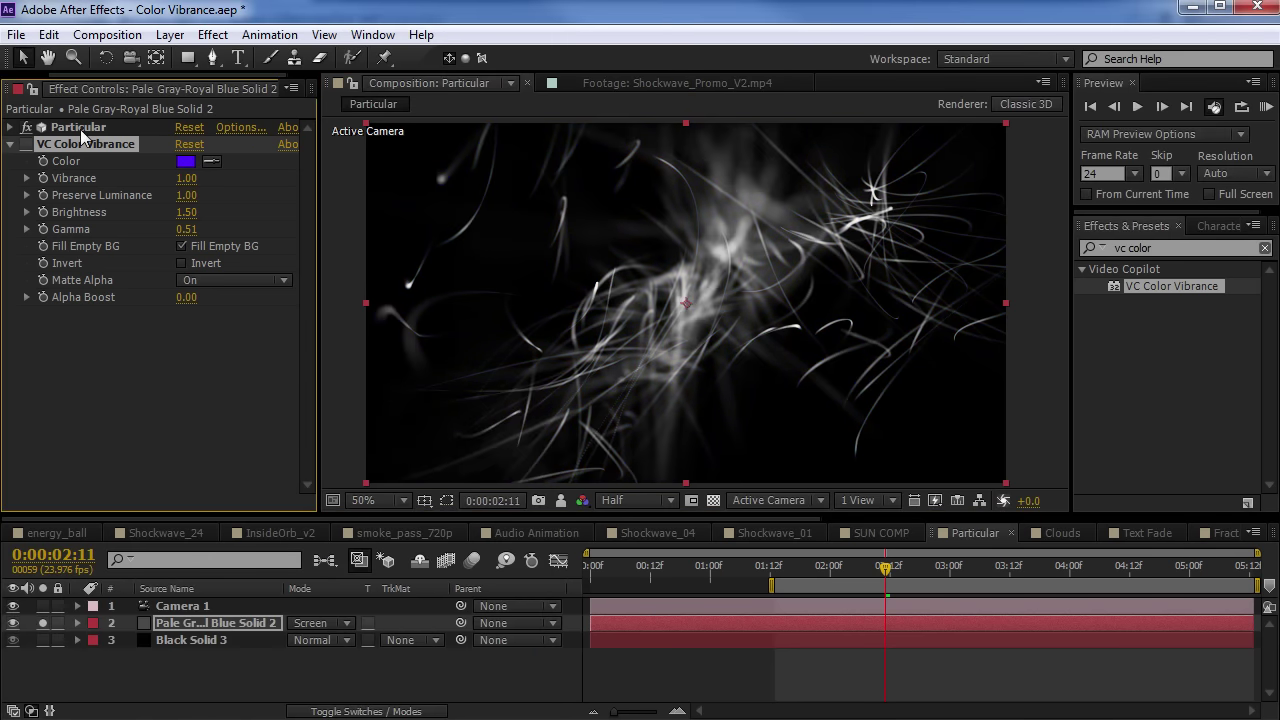
click(26, 145)
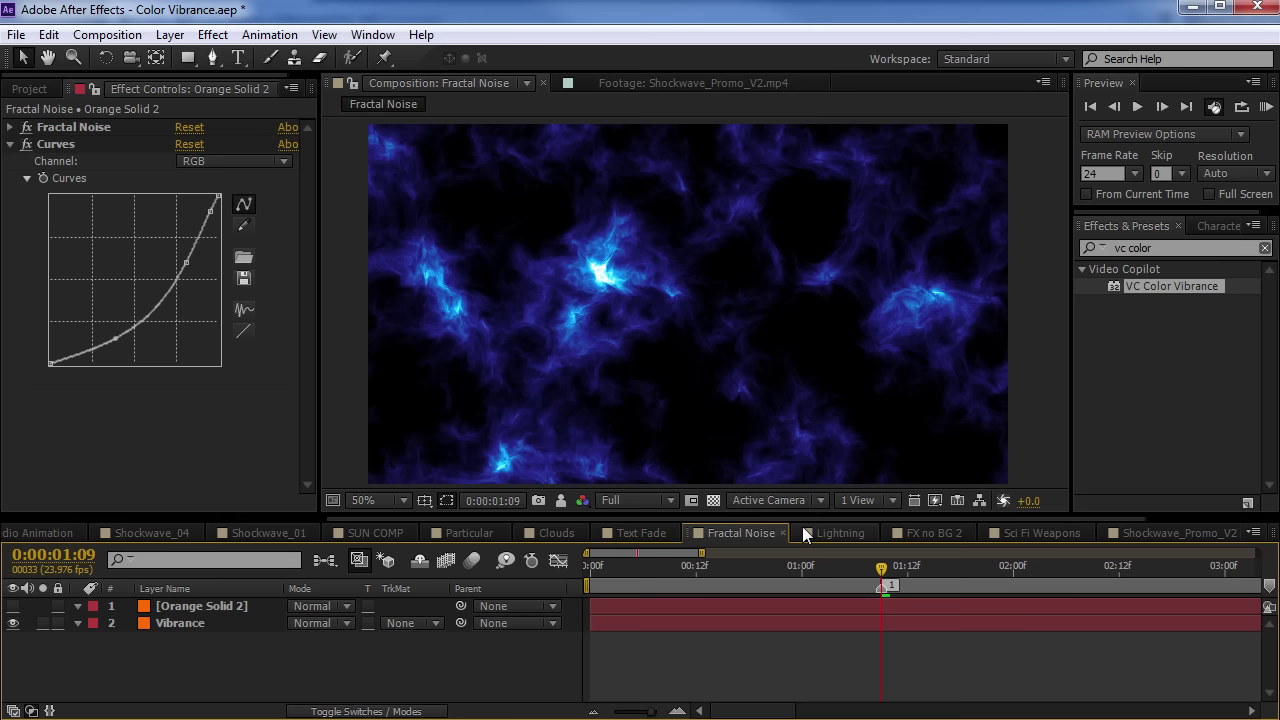
click(222, 608)
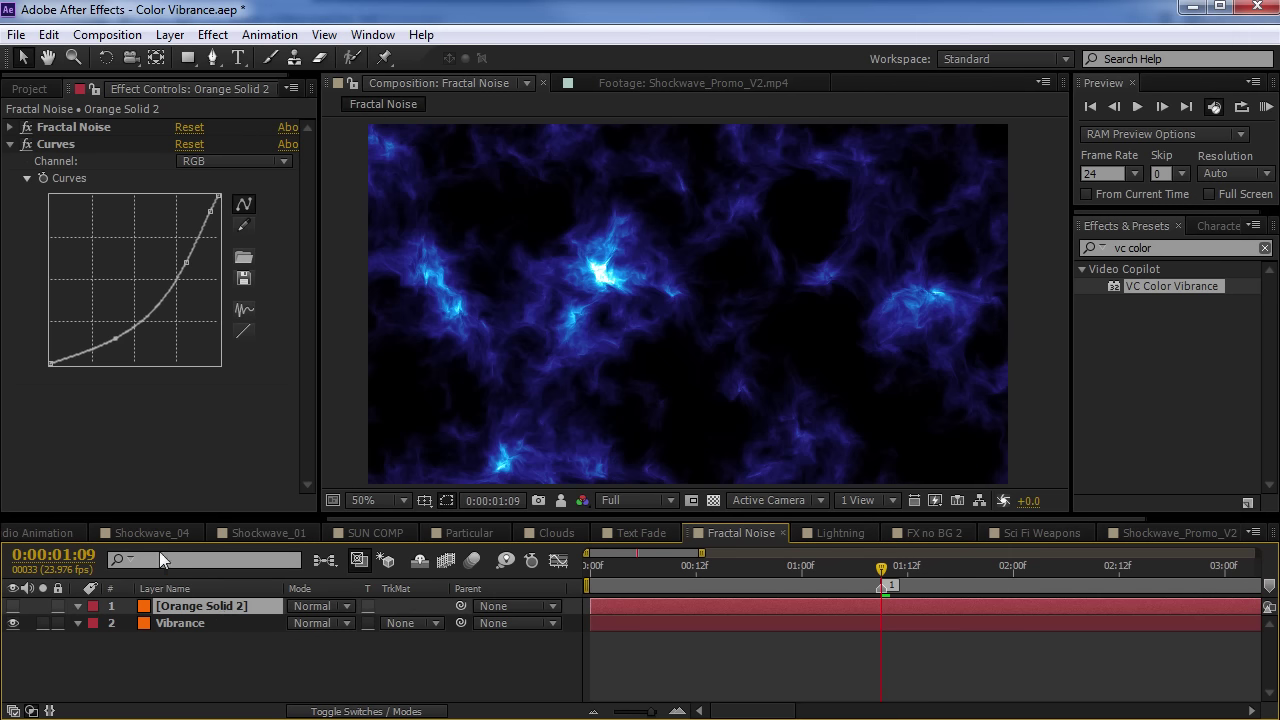
click(180, 624)
click(70, 128)
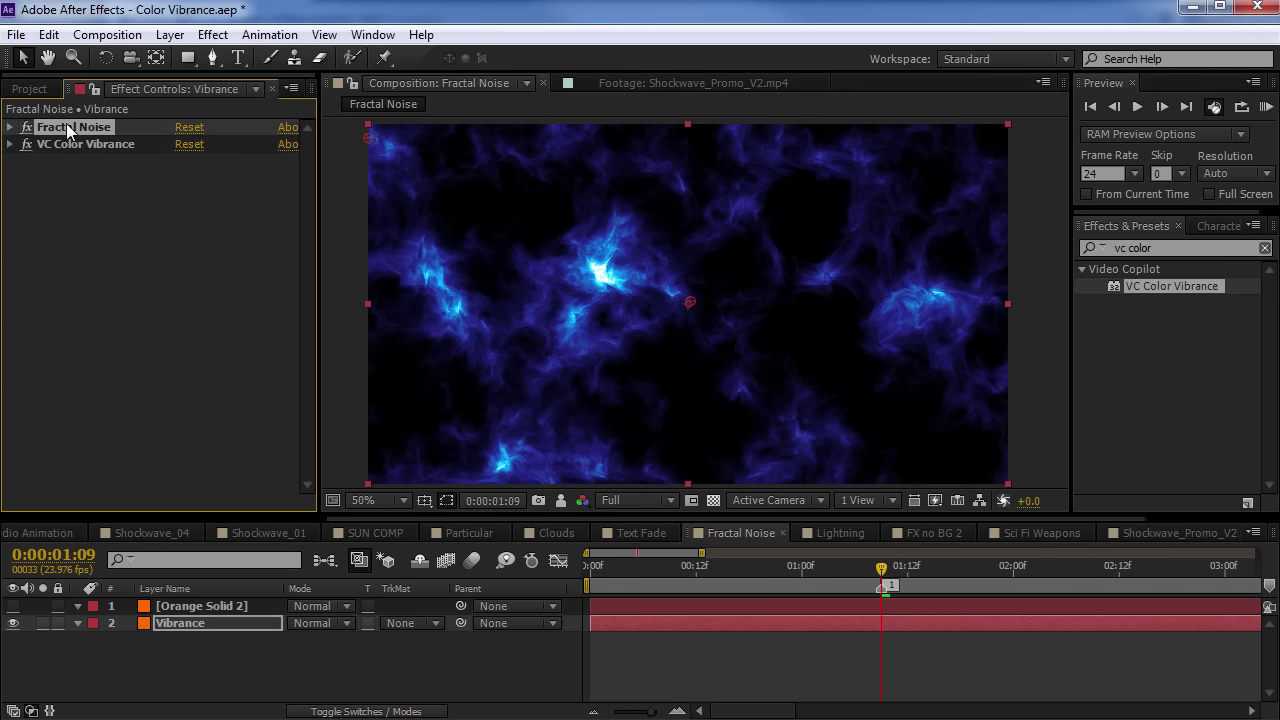
click(9, 145)
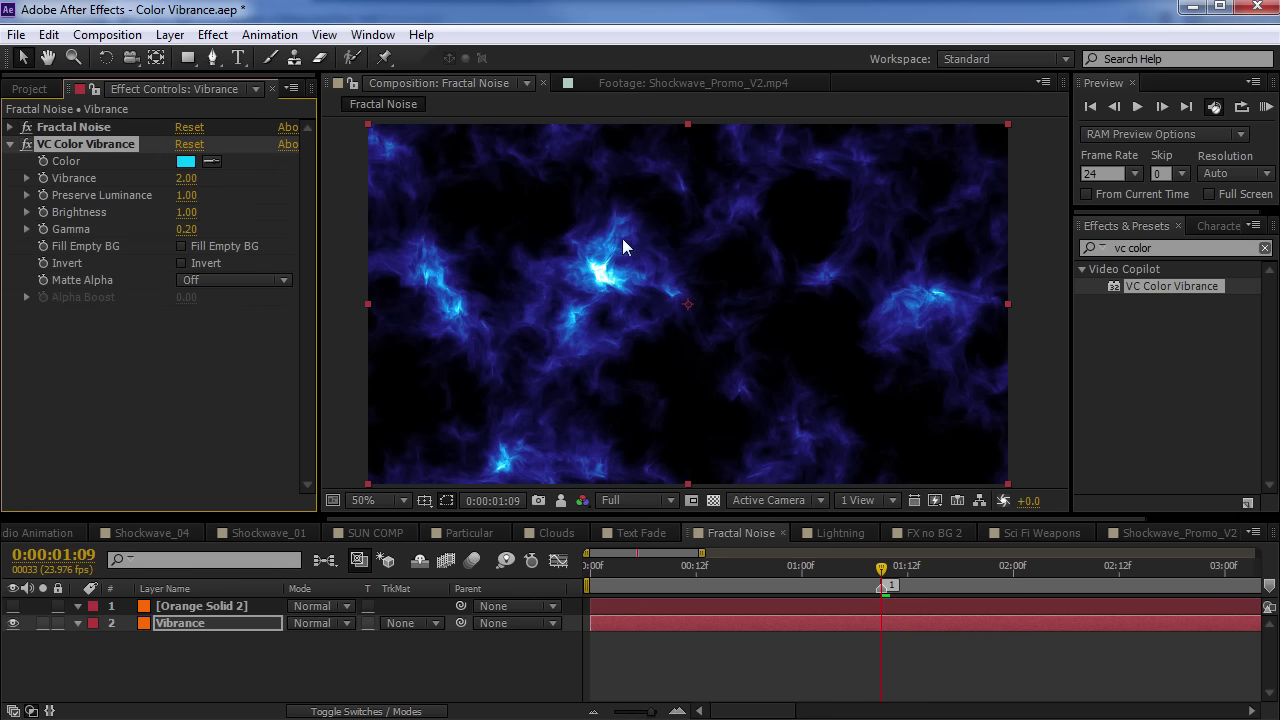
key(period)
key(period)
click(13, 623)
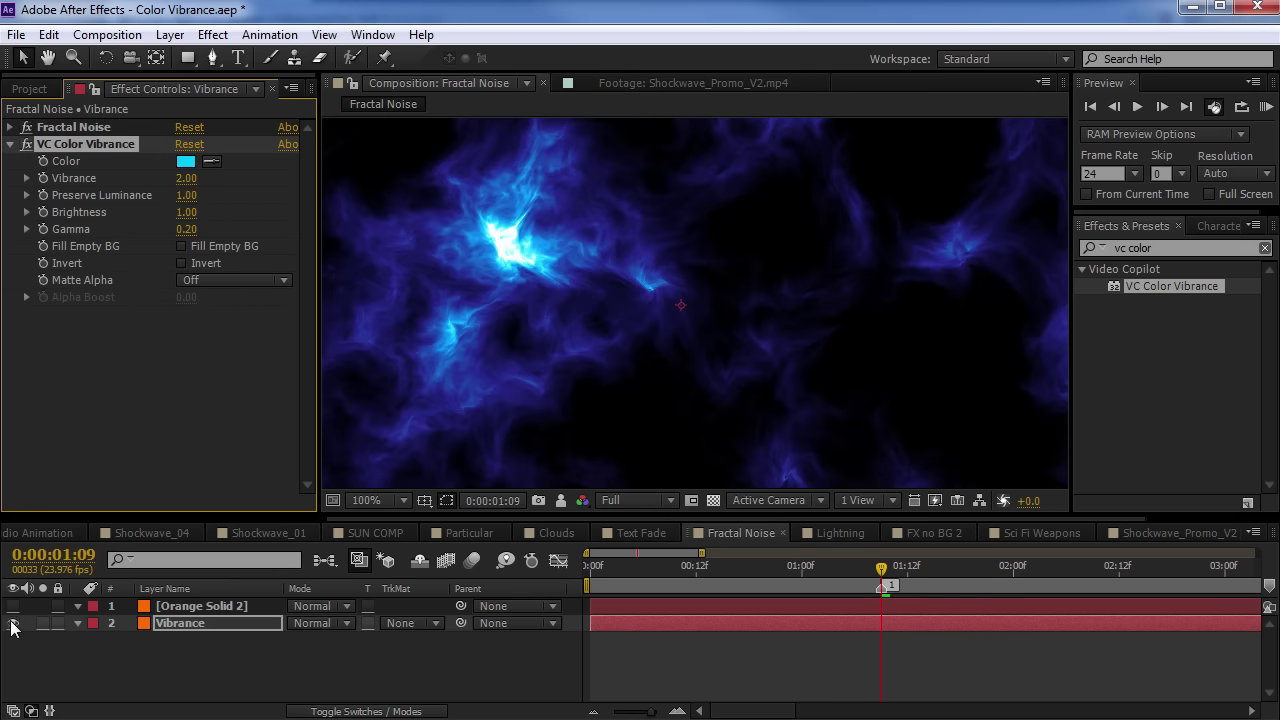
click(13, 606)
click(215, 607)
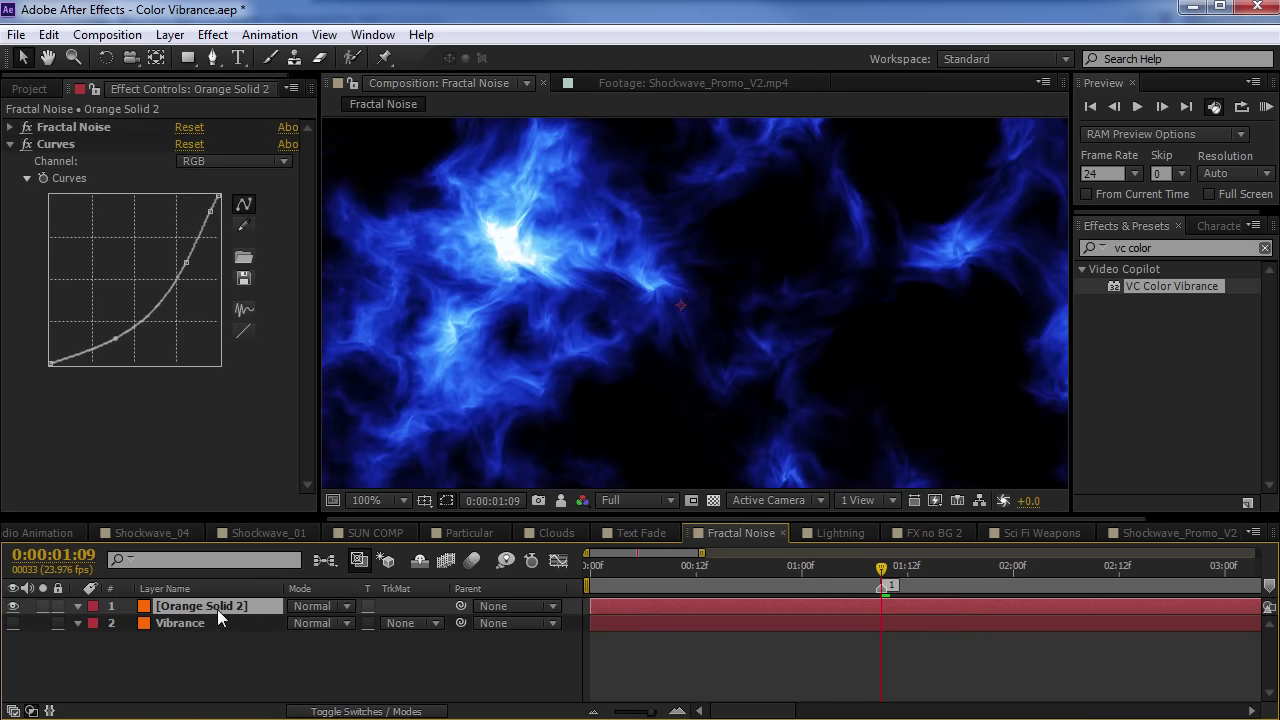
click(60, 126)
click(56, 144)
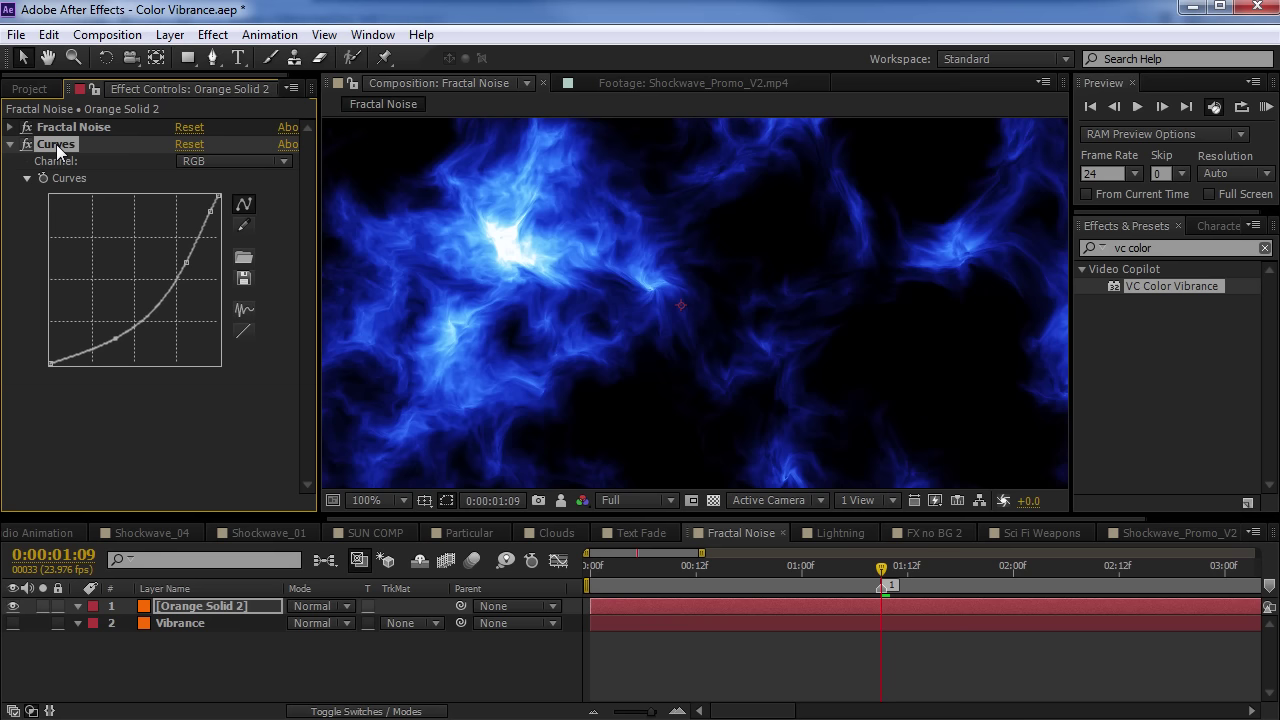
key(comma)
key(comma)
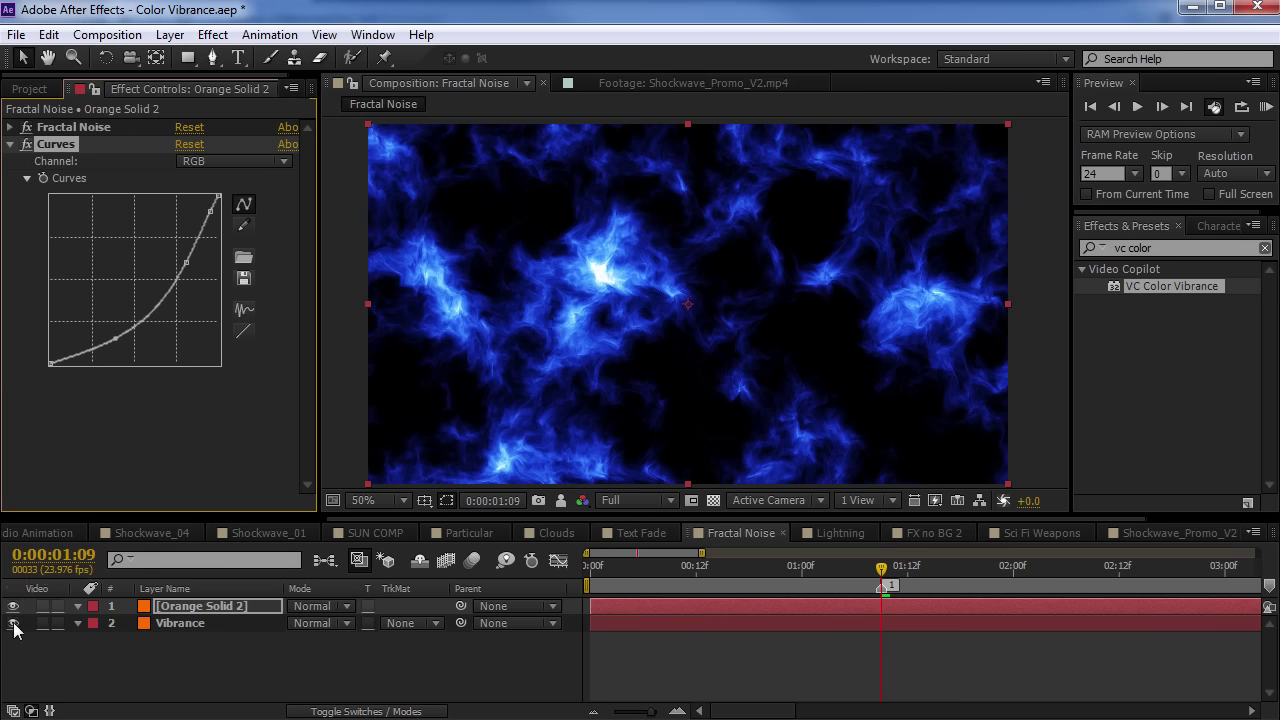
click(13, 623)
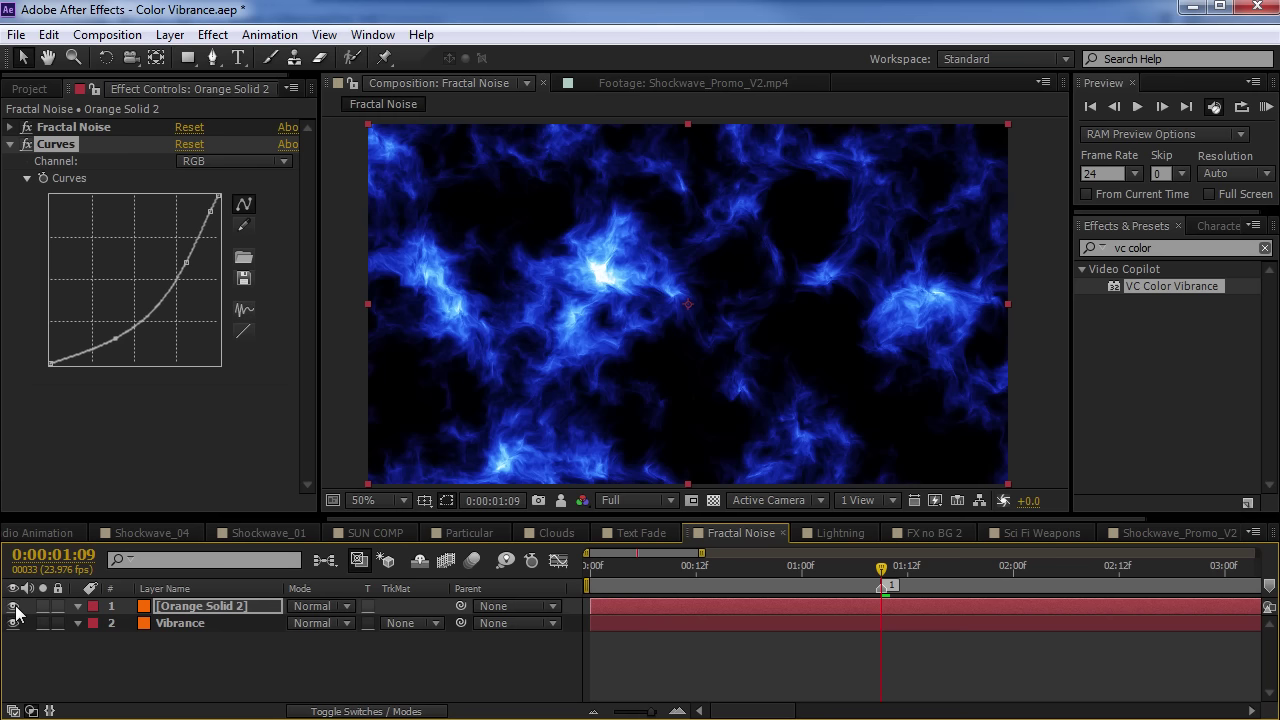
click(14, 607)
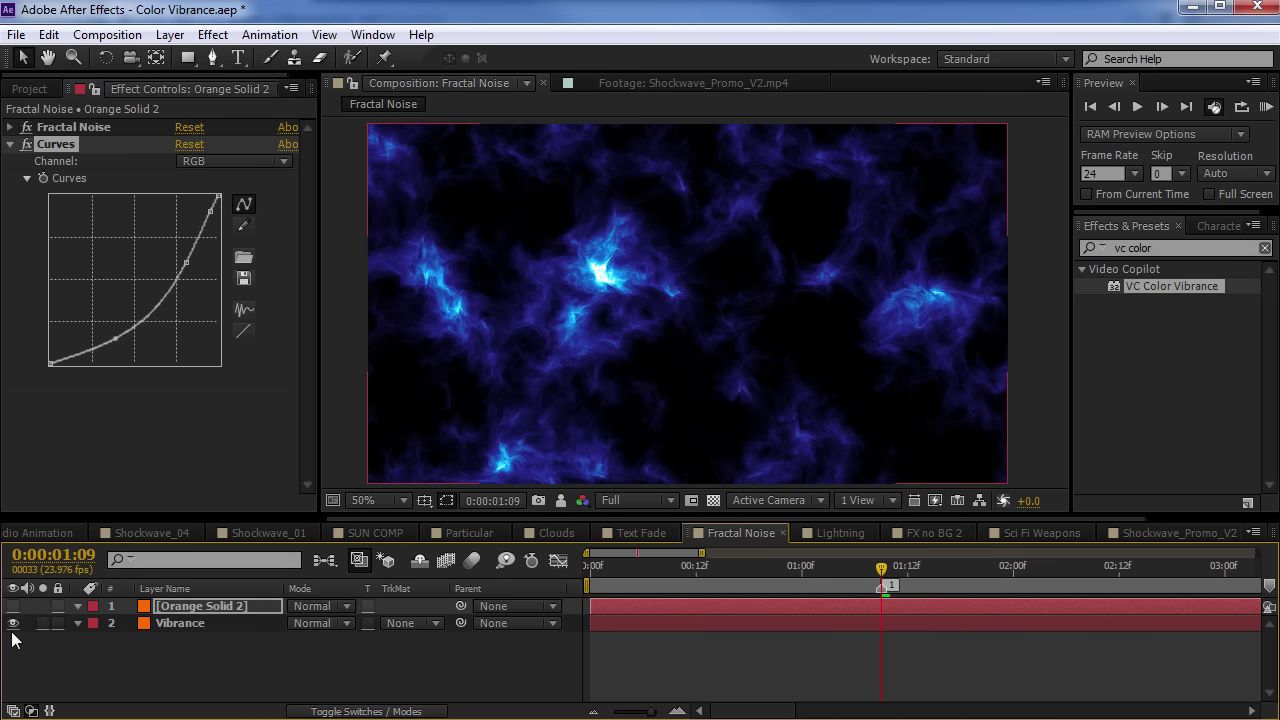
Show Orange Solid 2 and draw a circular ellipse mask near the noise centre
click(13, 623)
click(13, 606)
click(195, 606)
drag(187, 57, 290, 100)
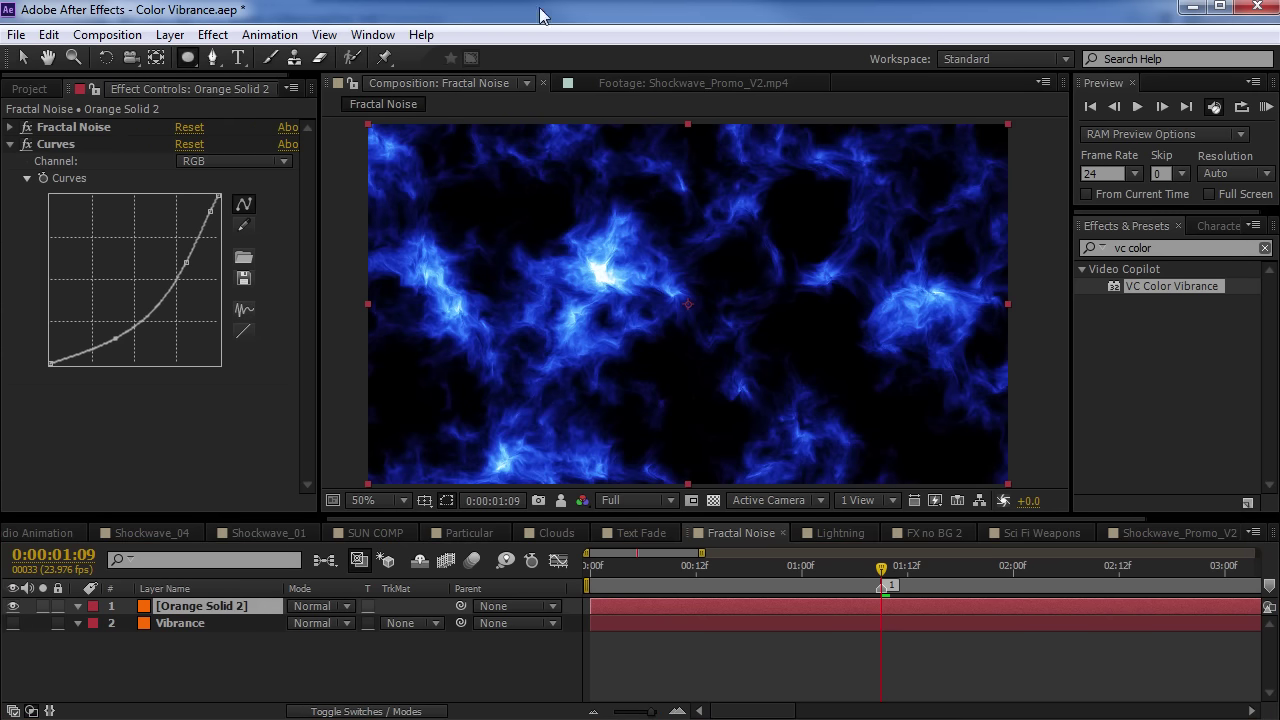
scroll(586, 288, up, 2)
key(h)
drag(786, 409, 597, 424)
key(q)
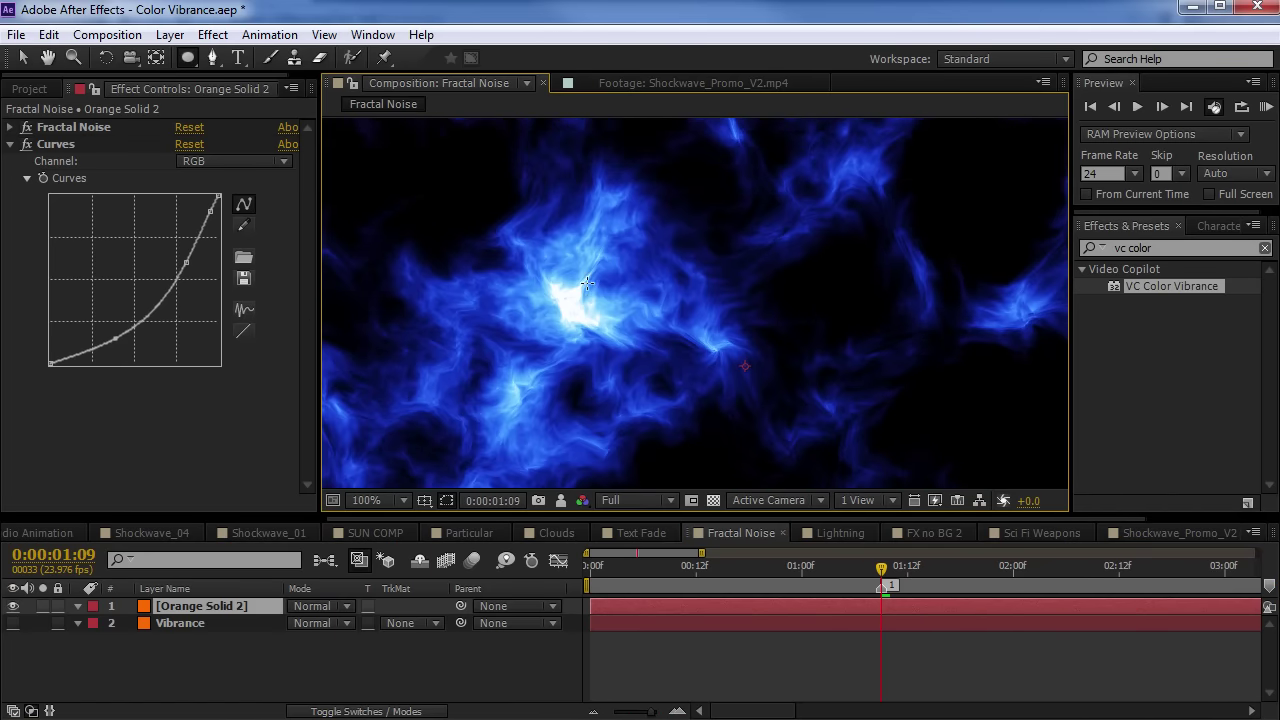
drag(578, 243, 774, 426)
key(v)
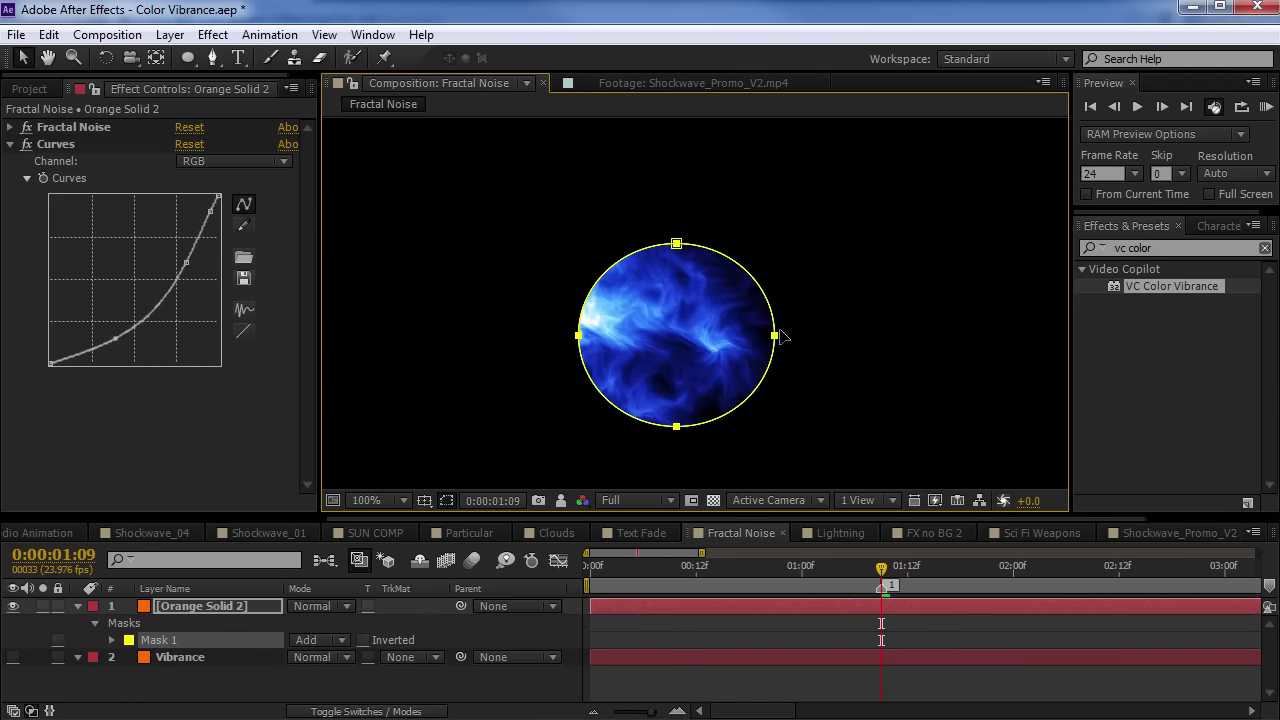
drag(742, 357, 721, 364)
click(672, 605)
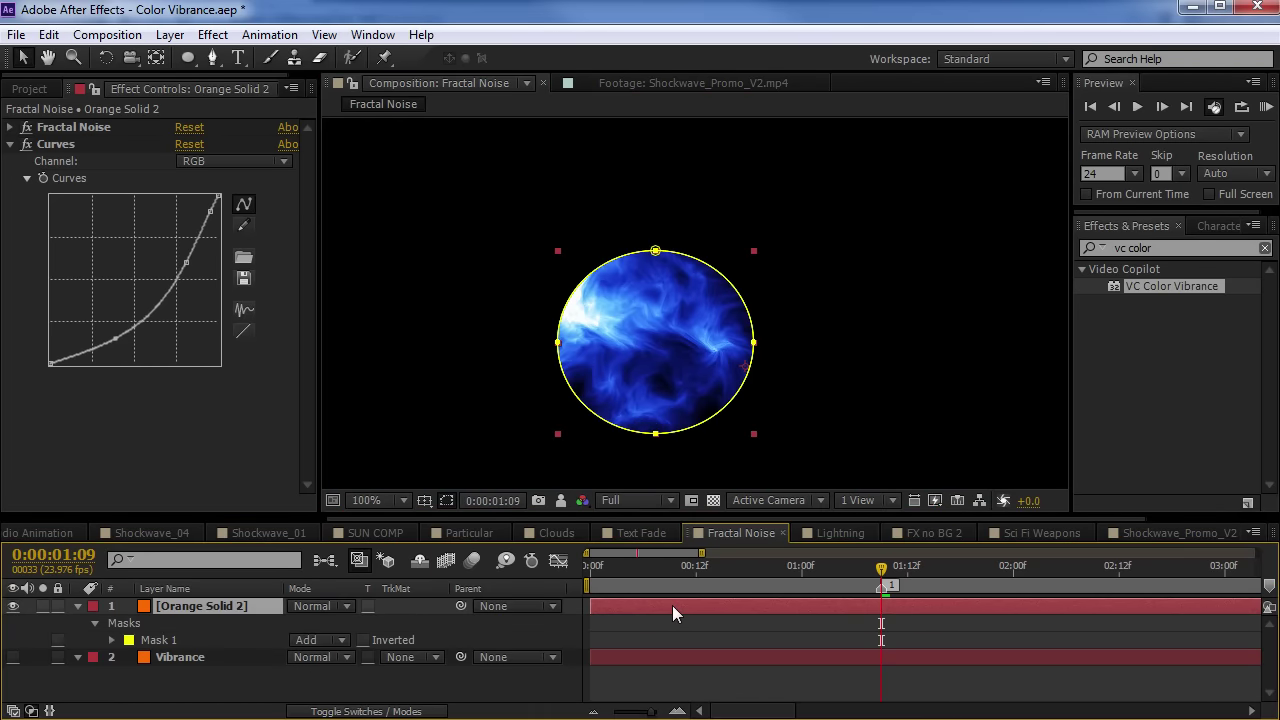
Feather the mask to 48 pixels and inspect the soft edge
key(f)
drag(330, 640, 374, 638)
click(447, 500)
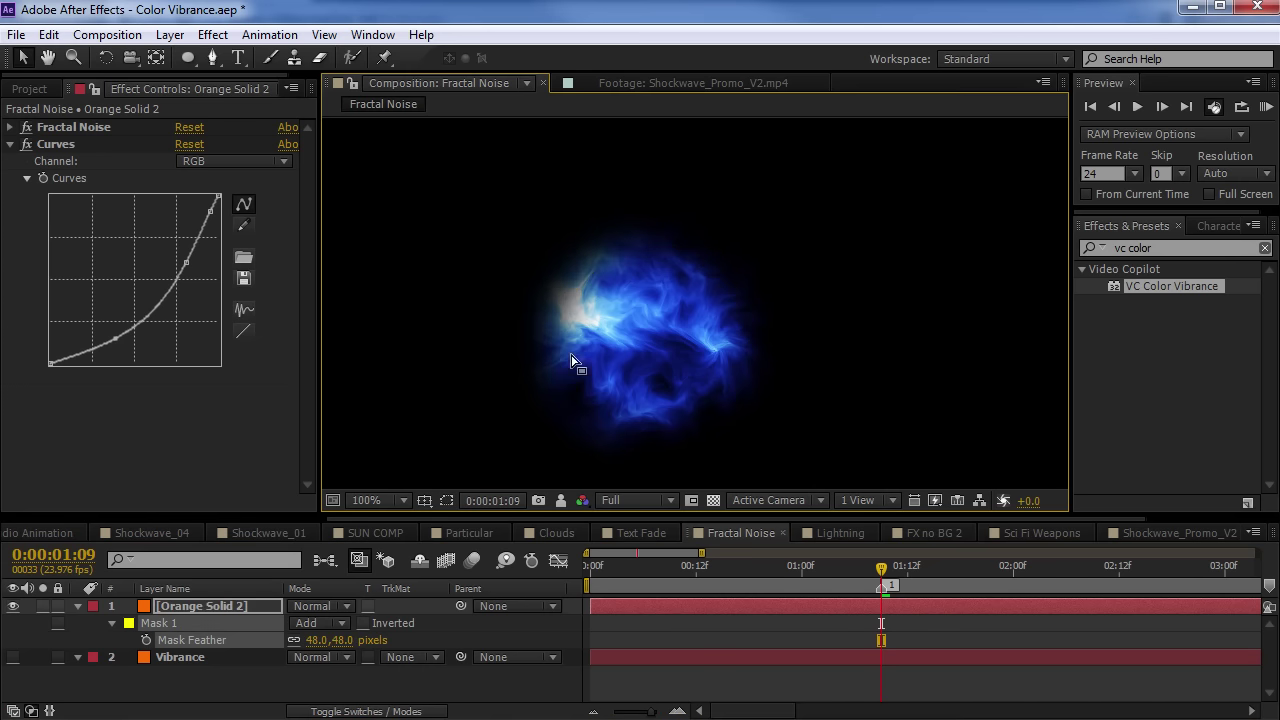
scroll(575, 355, up, 2)
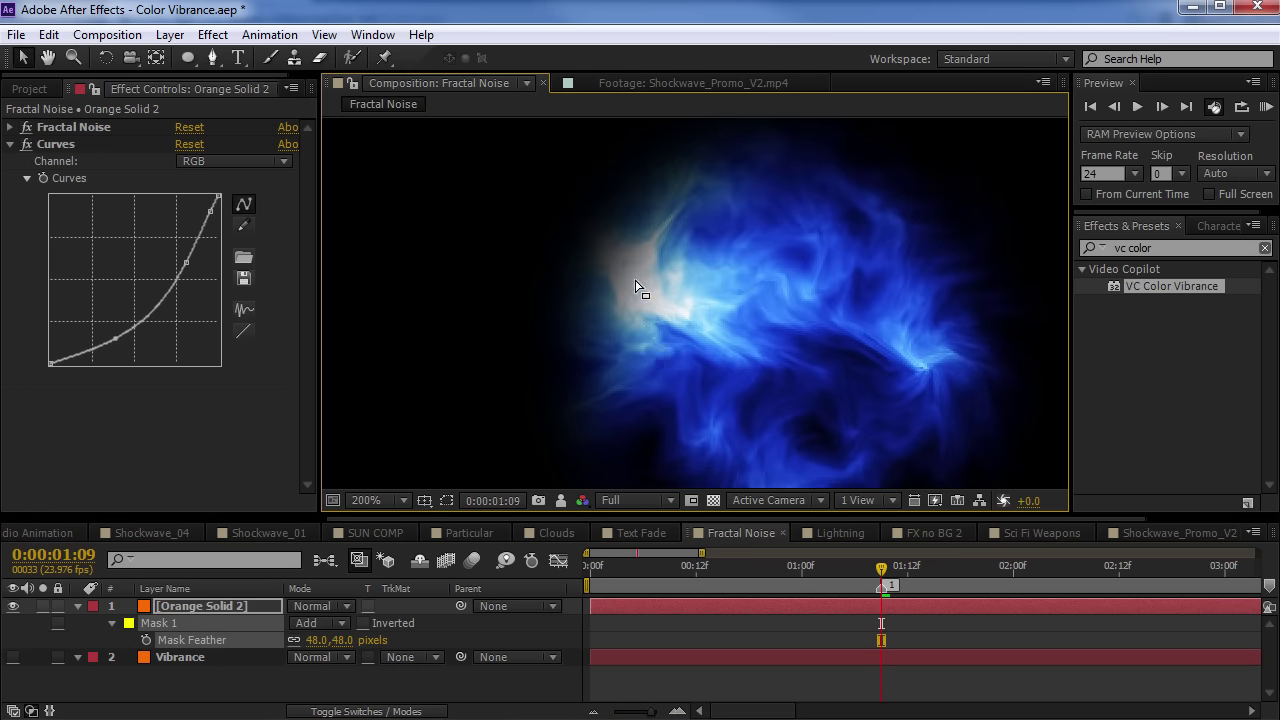
scroll(621, 268, up, 2)
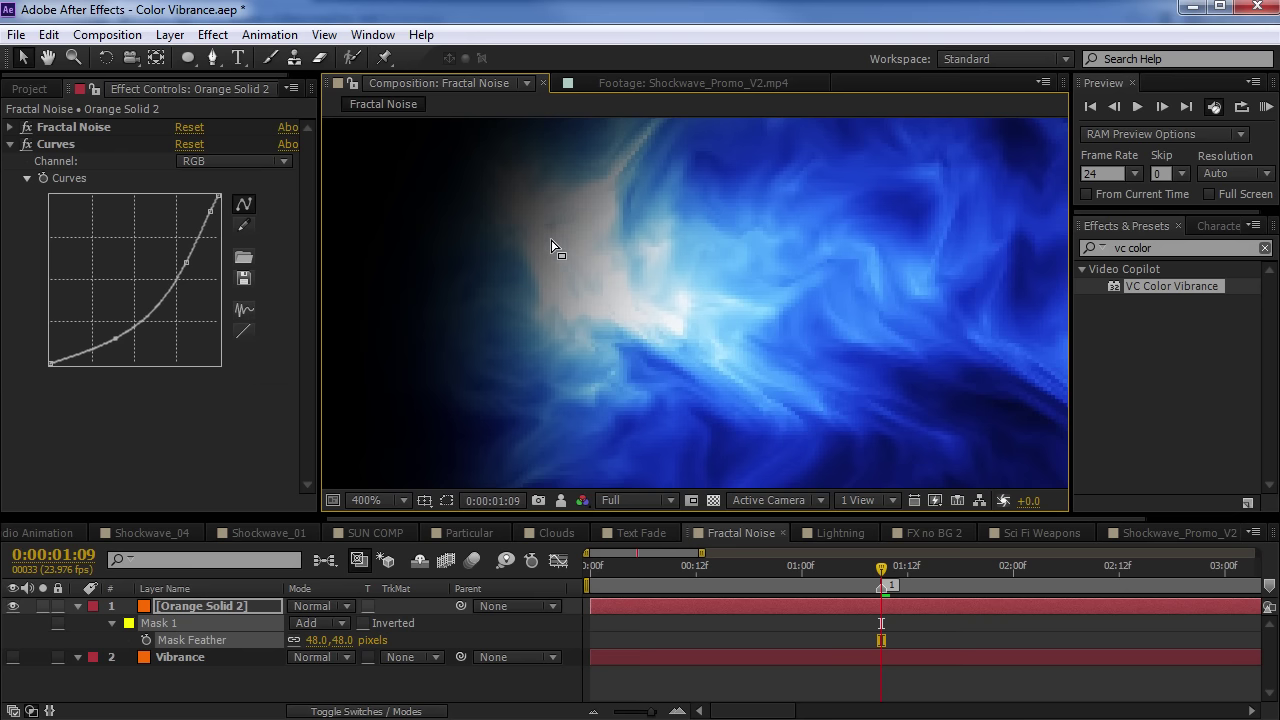
scroll(546, 254, down, 2)
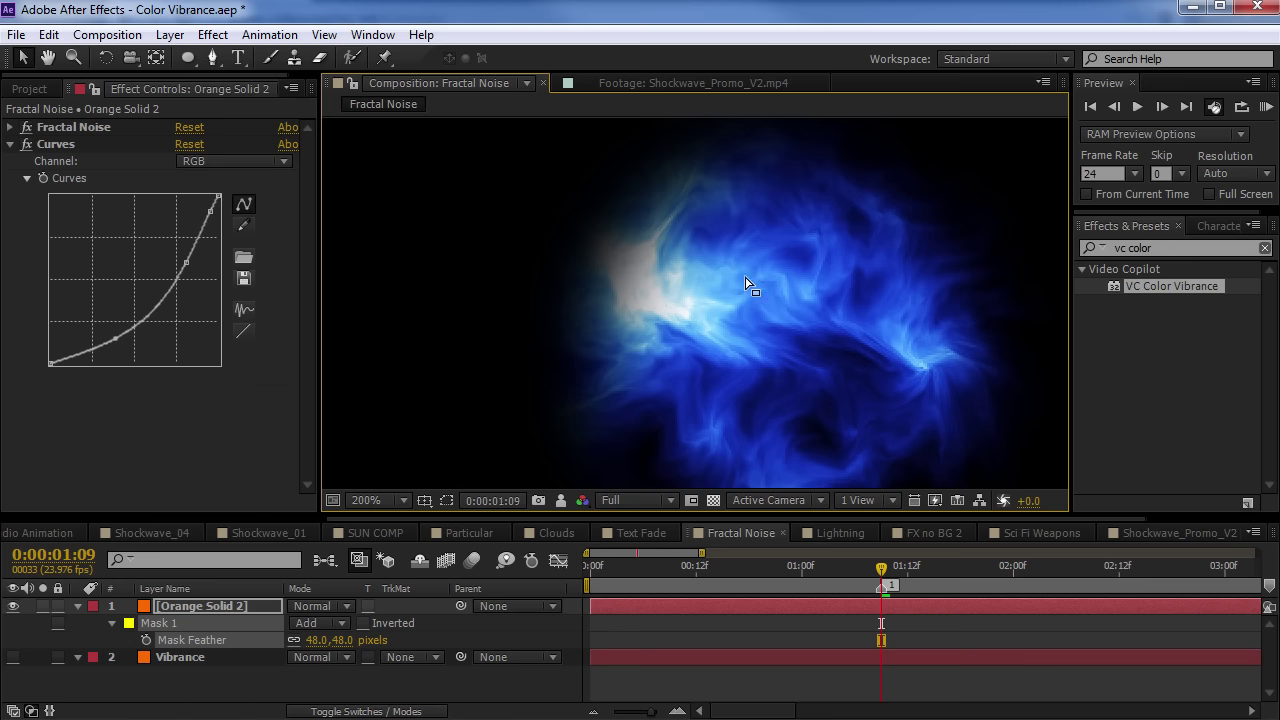
scroll(617, 306, down, 2)
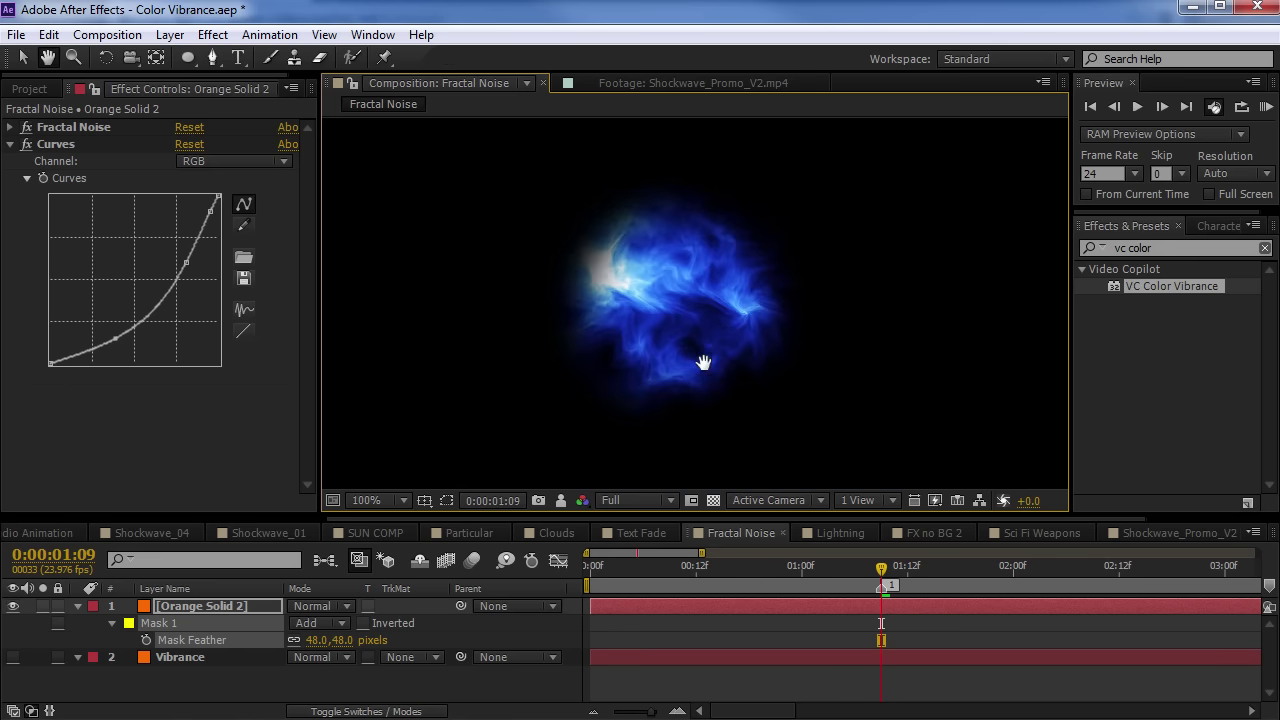
Show the Vibrance layer and raise its Brightness to 1.32
click(12, 605)
click(12, 657)
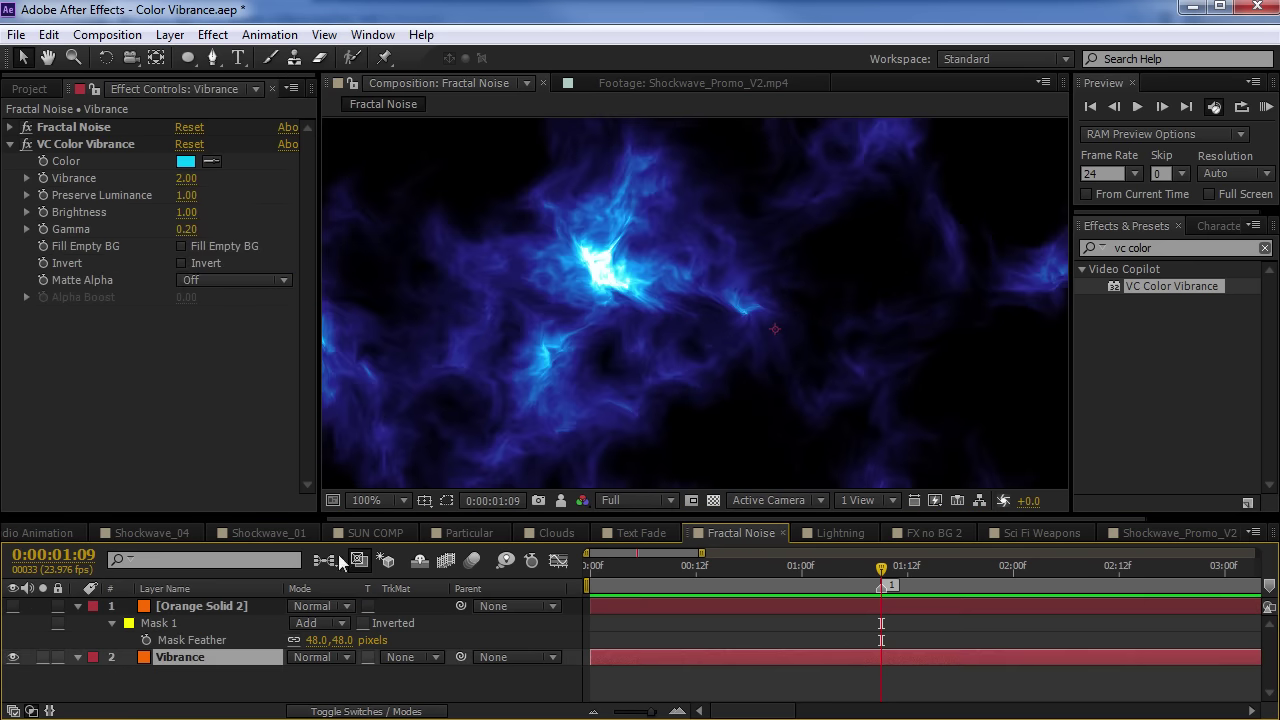
drag(186, 212, 190, 174)
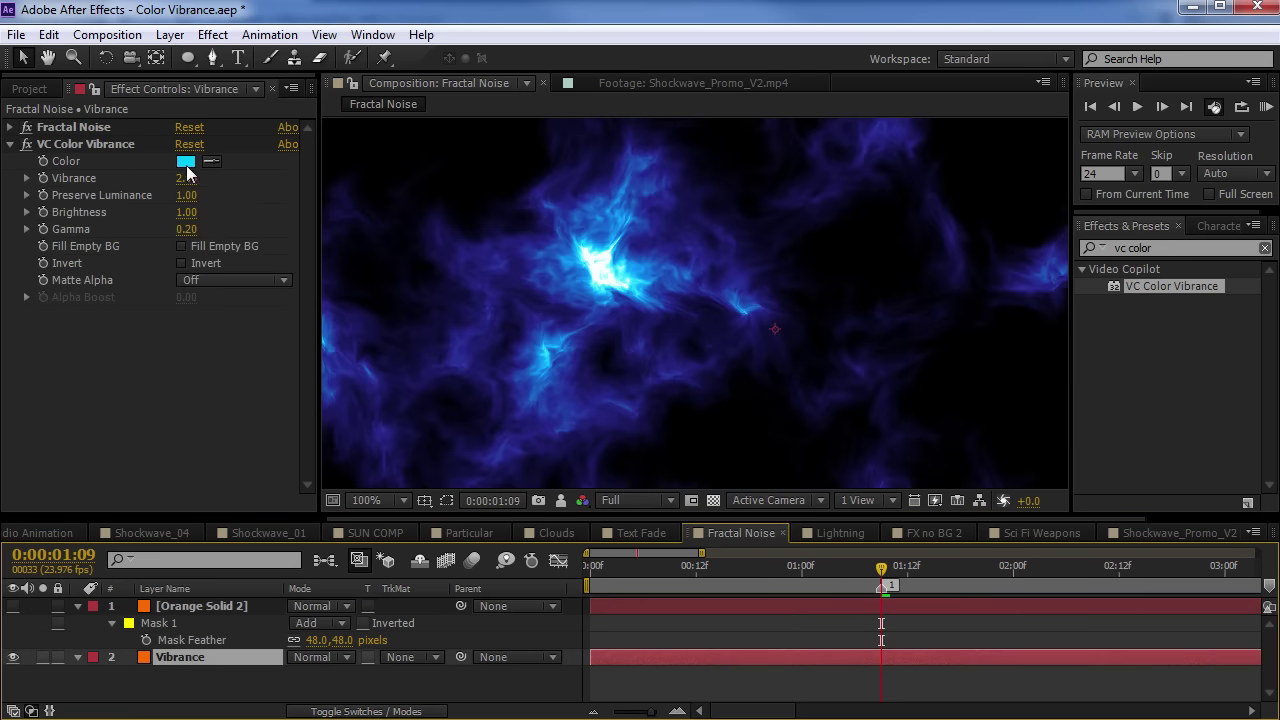
Draw a circular ellipse mask on Vibrance and feather it 74 pixels
key(comma)
click(187, 57)
click(268, 101)
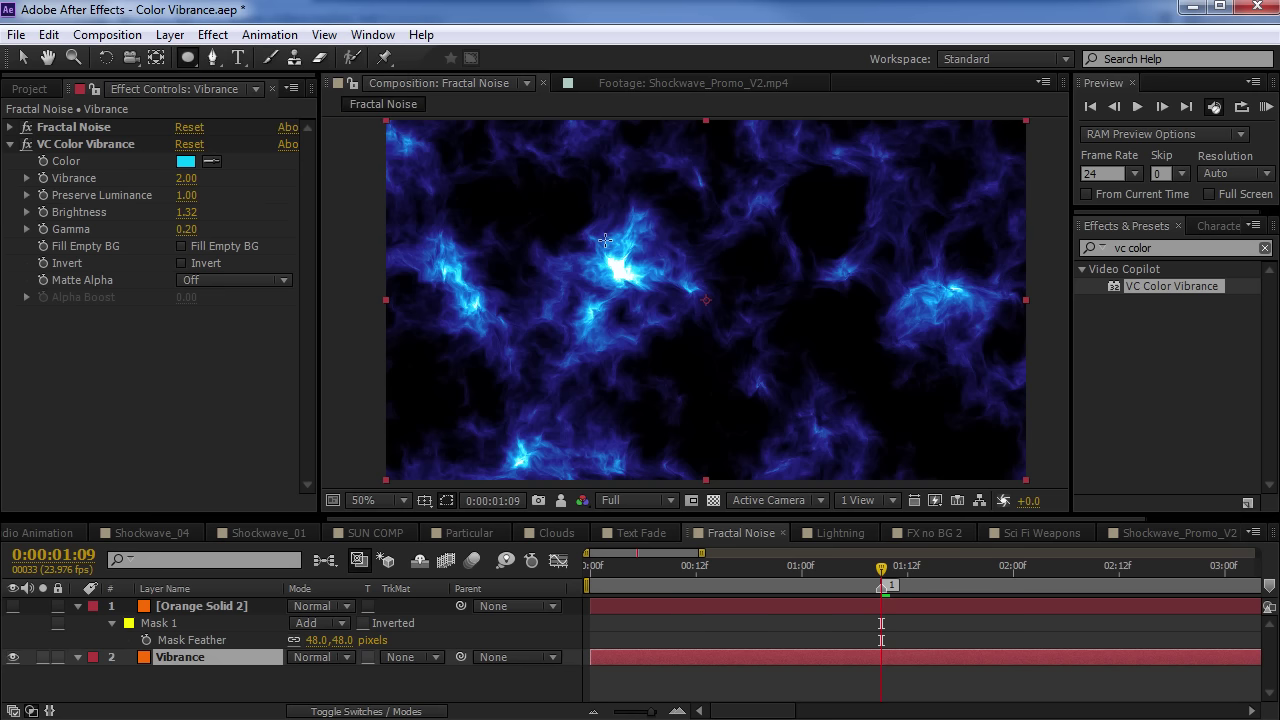
drag(605, 241, 702, 347)
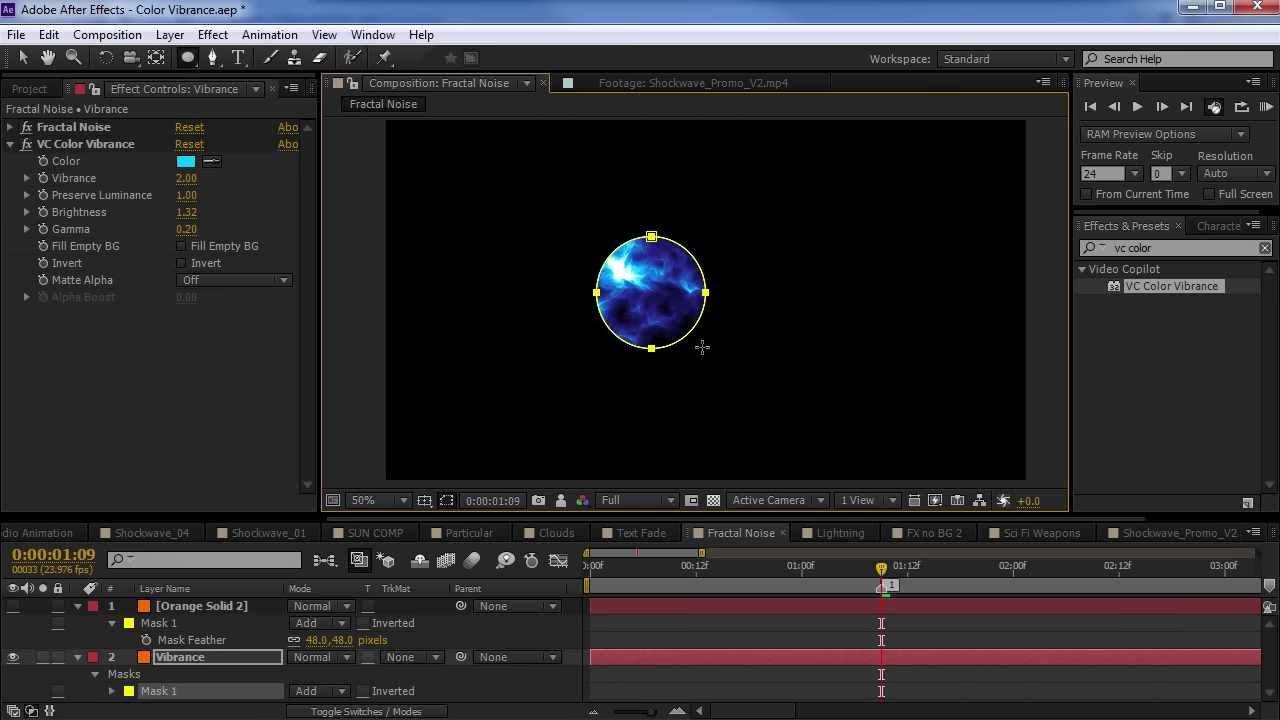
key(period)
key(f)
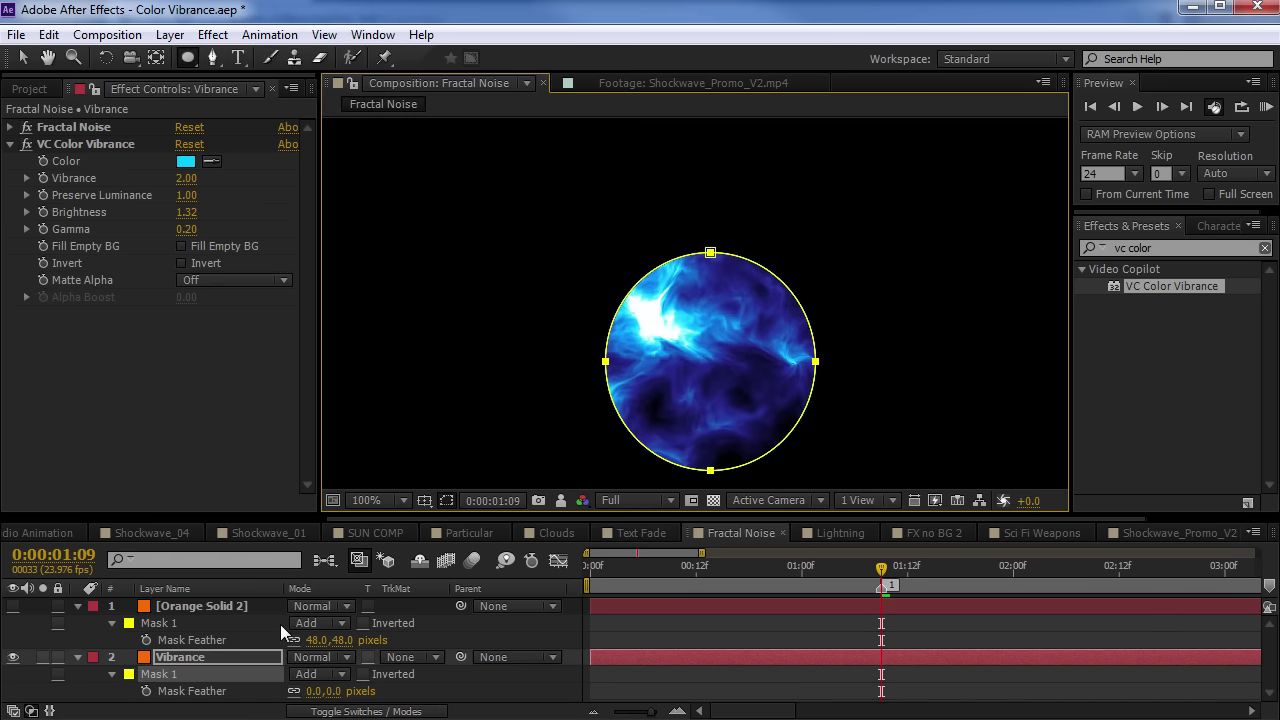
drag(324, 691, 422, 670)
Move the Vibrance circular mask into position
key(v)
double_click(714, 258)
mouse_move(752, 377)
mouse_down()
mouse_move(700, 341)
mouse_move(795, 400)
mouse_move(717, 346)
mouse_move(762, 387)
mouse_move(697, 363)
mouse_move(742, 382)
mouse_up()
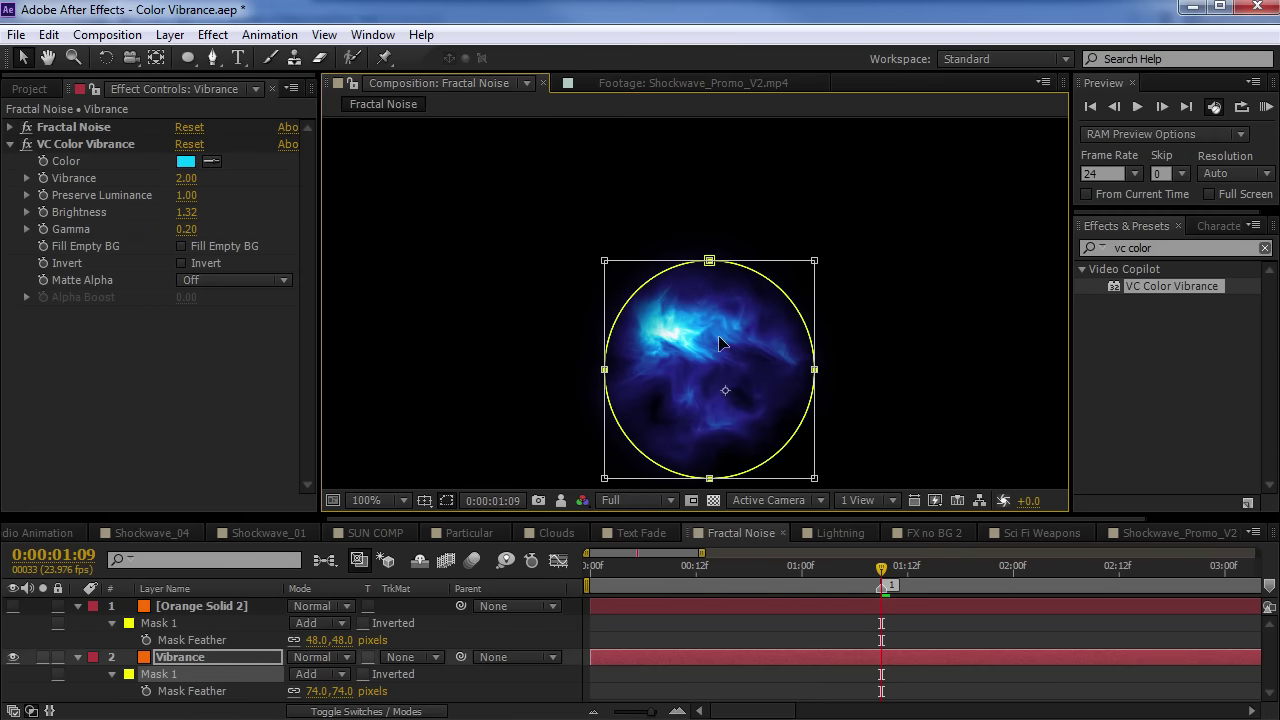
drag(724, 340, 695, 311)
key(Return)
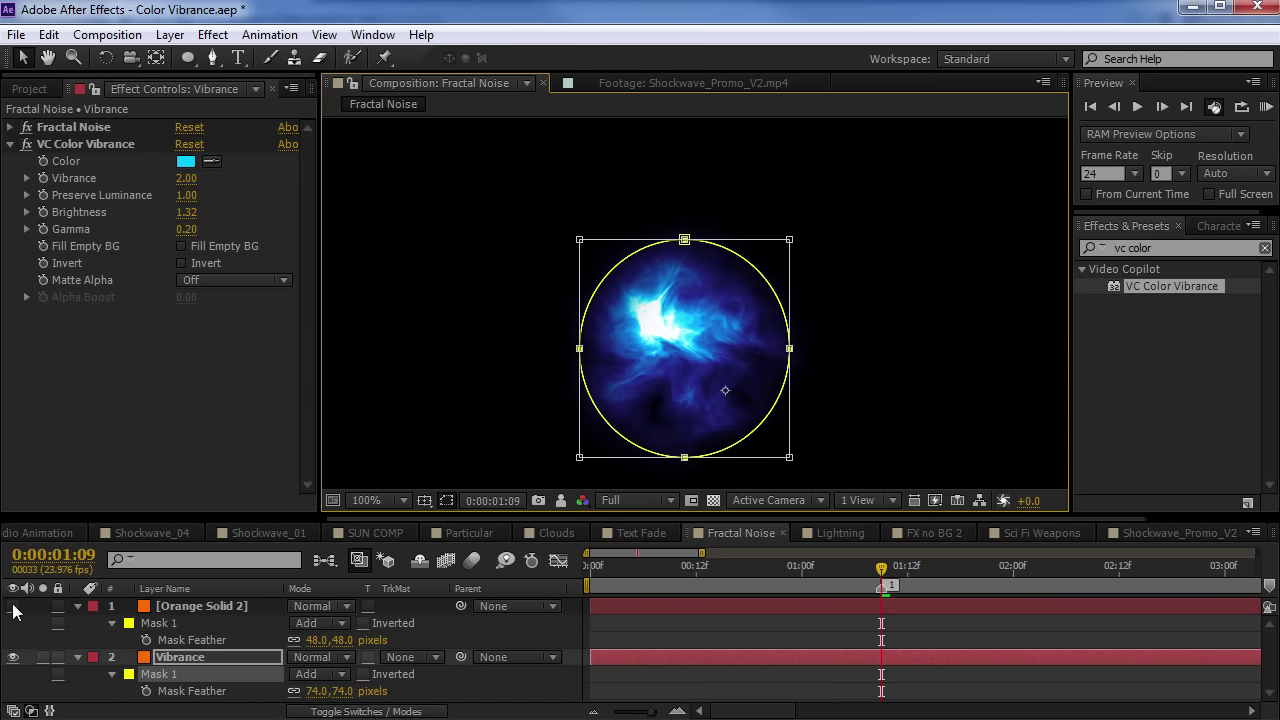
Turn Orange Solid 2 back on, hide Vibrance, and reposition the orb masks
click(13, 606)
click(13, 658)
double_click(684, 240)
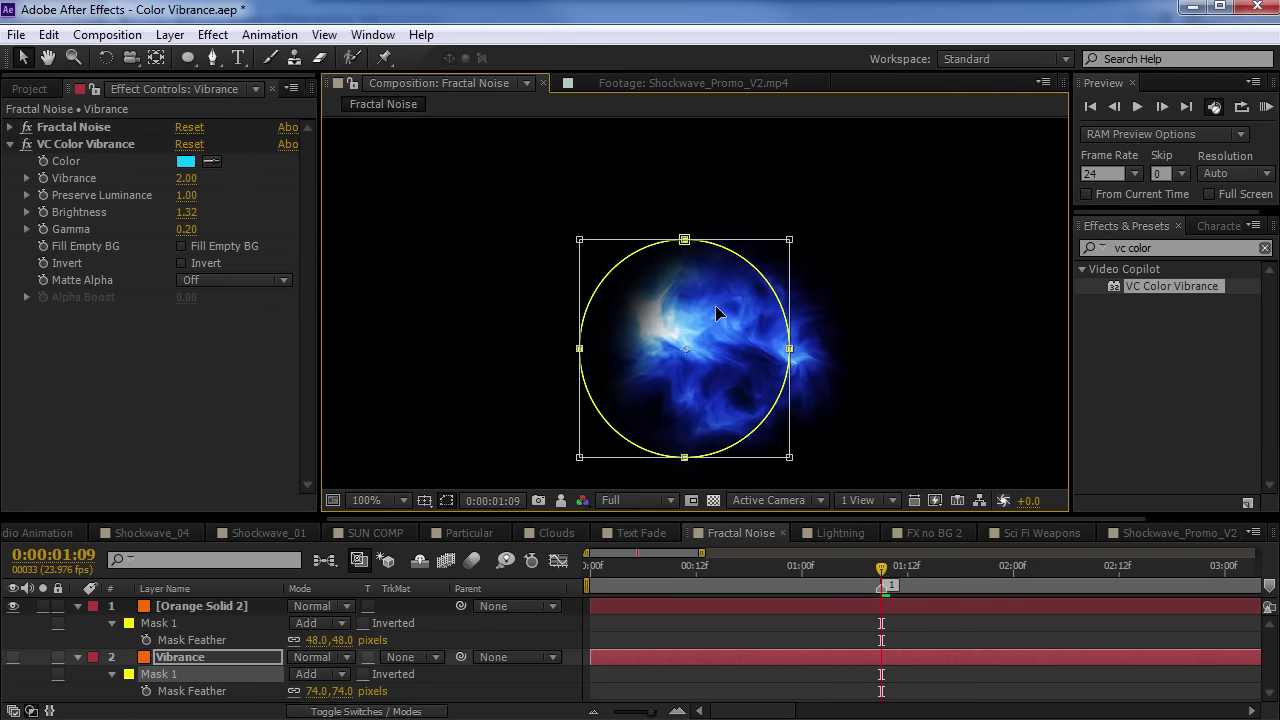
drag(725, 318, 694, 329)
key(Return)
click(742, 318)
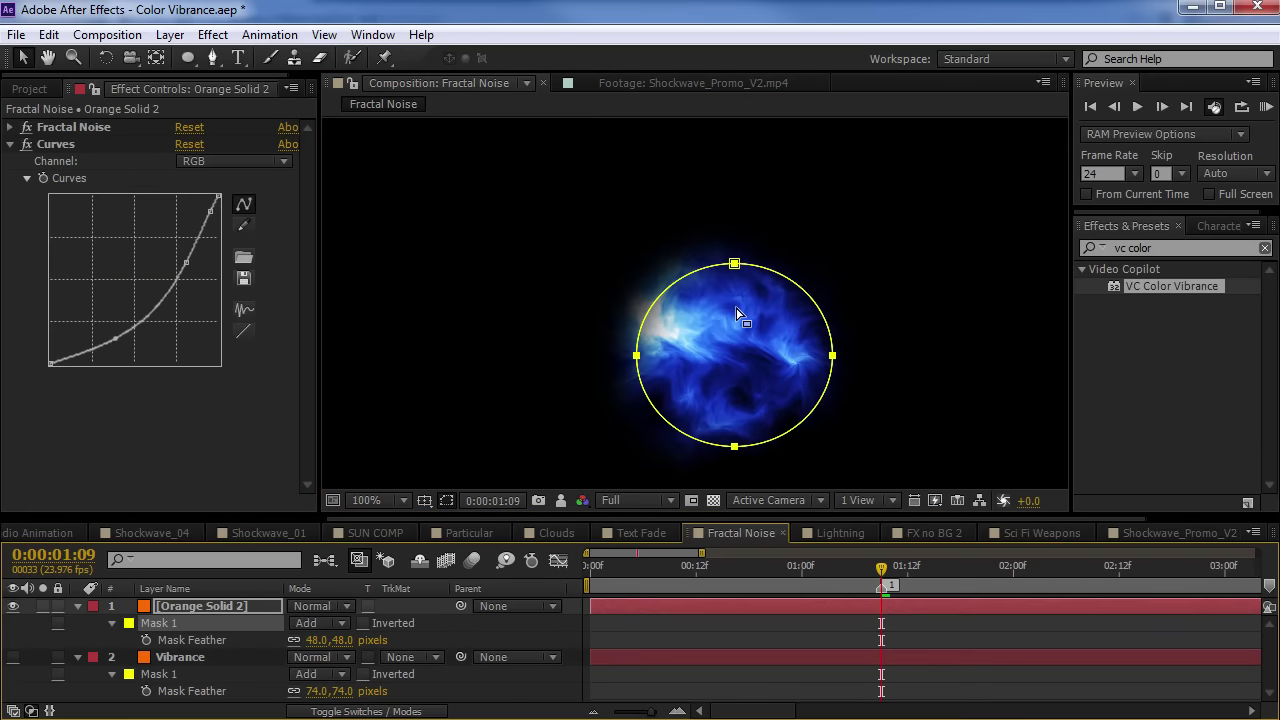
double_click(735, 268)
mouse_move(767, 345)
mouse_down()
mouse_move(747, 320)
mouse_move(784, 358)
mouse_up()
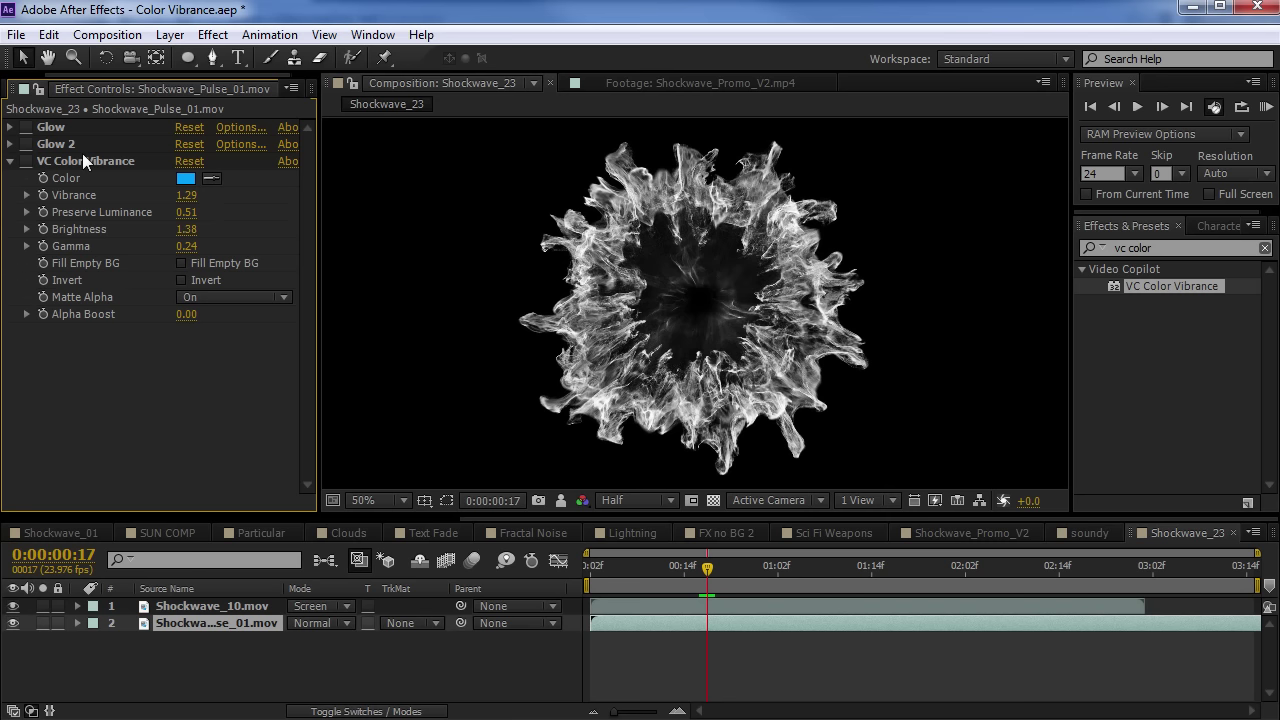
Enable Glow, Glow 2 and VC Color Vibrance on the pulse layer to tint the shockwave blue
click(26, 127)
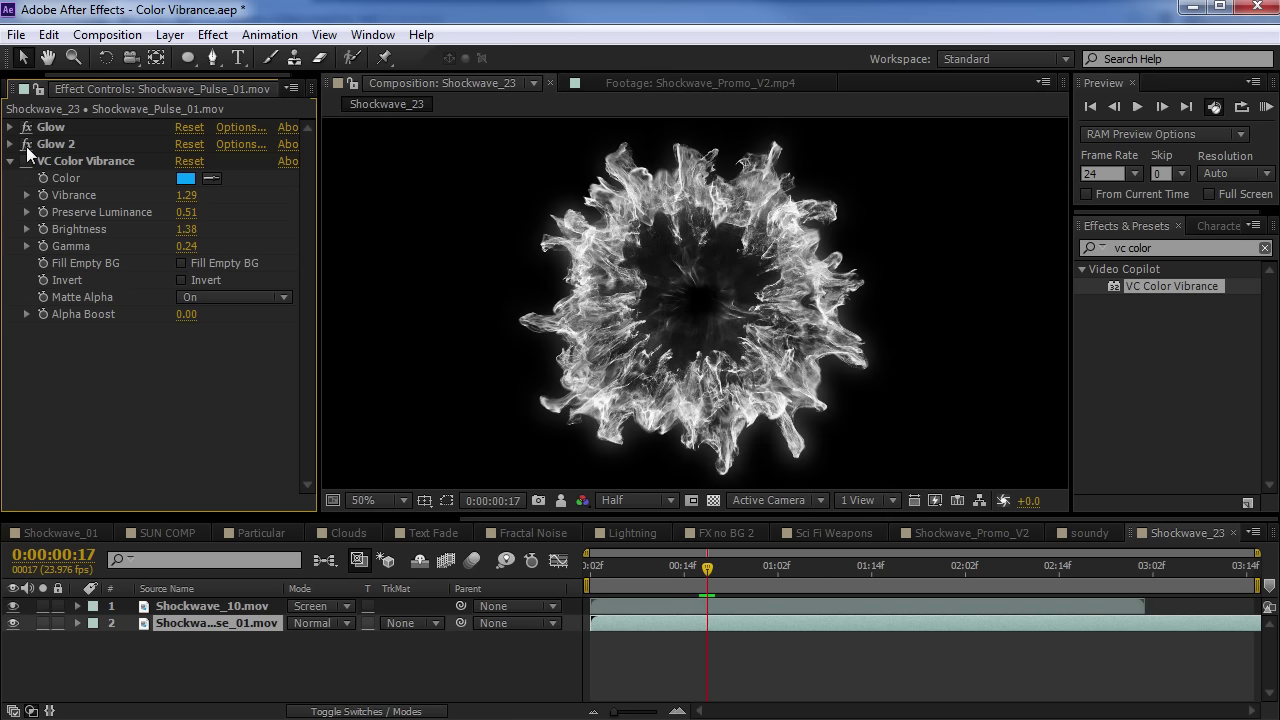
click(26, 144)
click(26, 161)
click(62, 160)
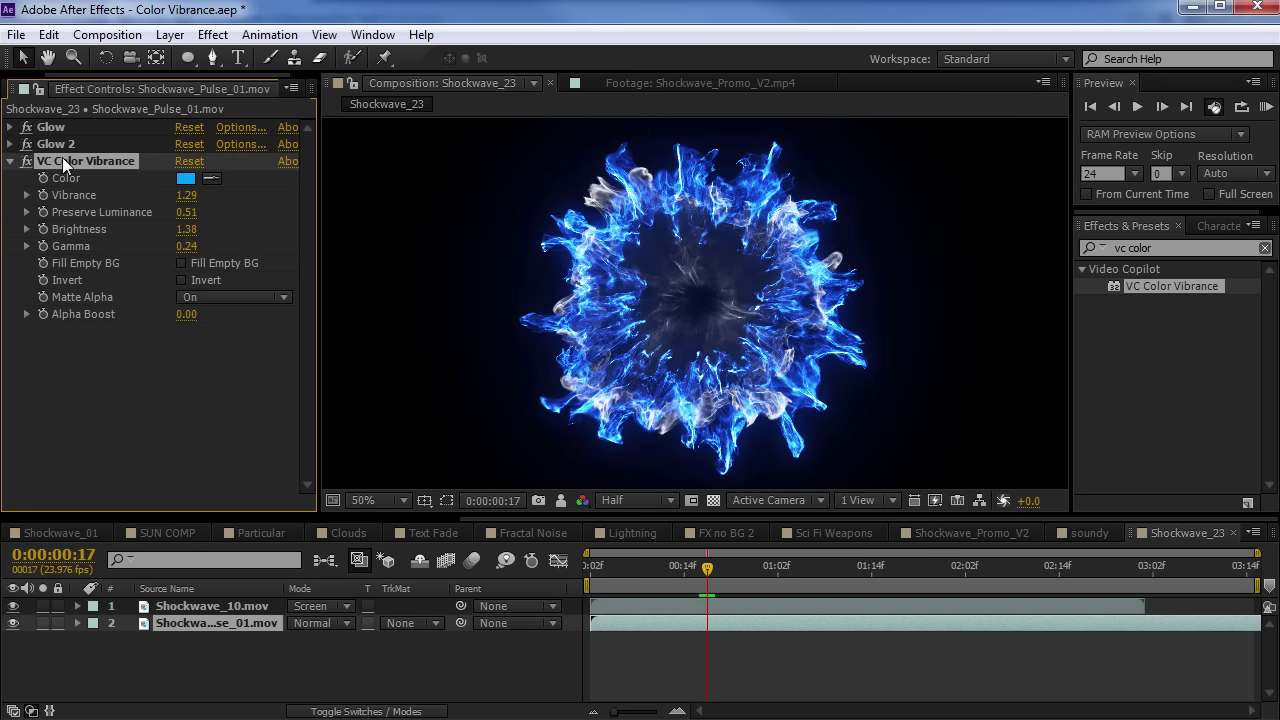
drag(750, 583, 766, 582)
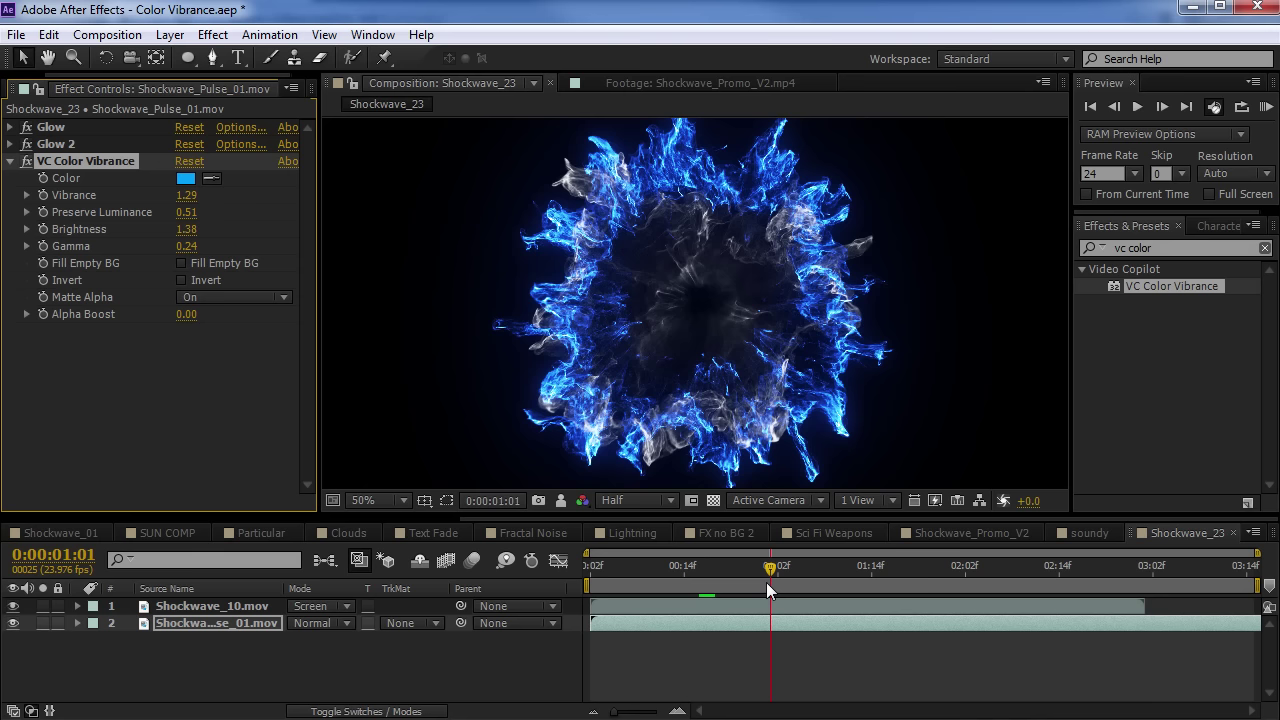
Inspect Shockwave_10's color settings and keep it blended in Screen mode
click(232, 607)
click(27, 134)
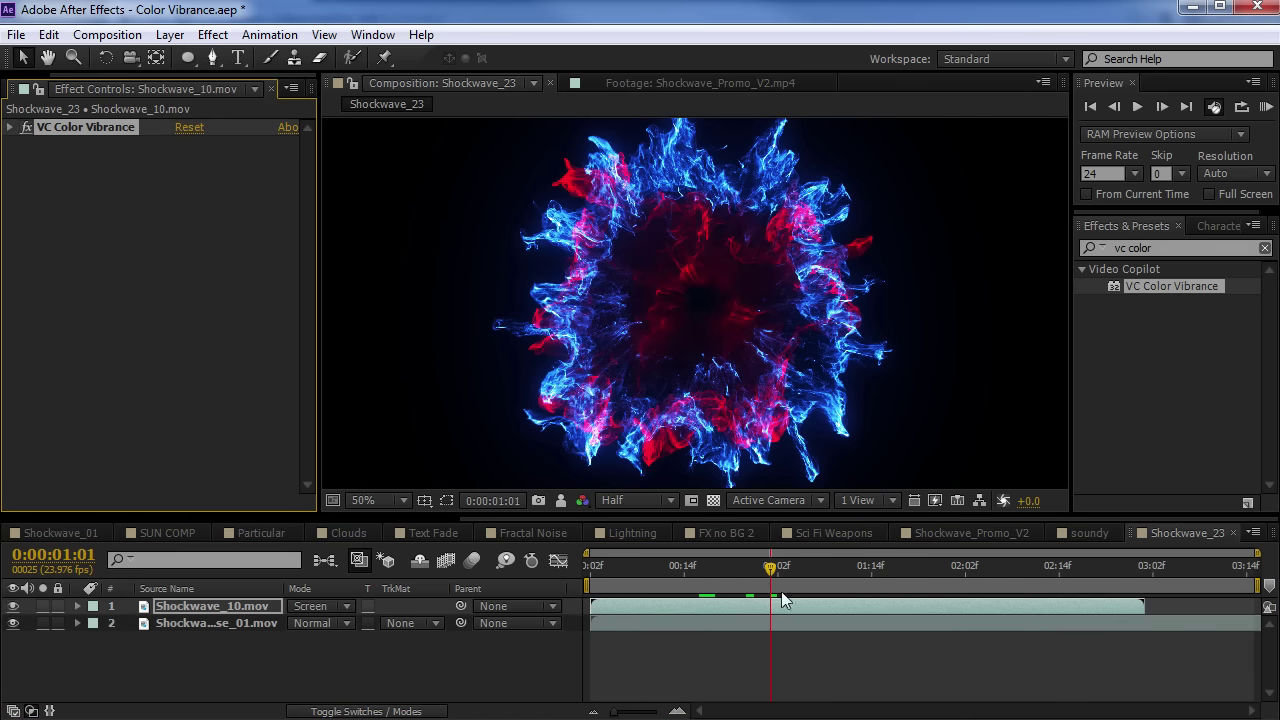
drag(654, 565, 770, 566)
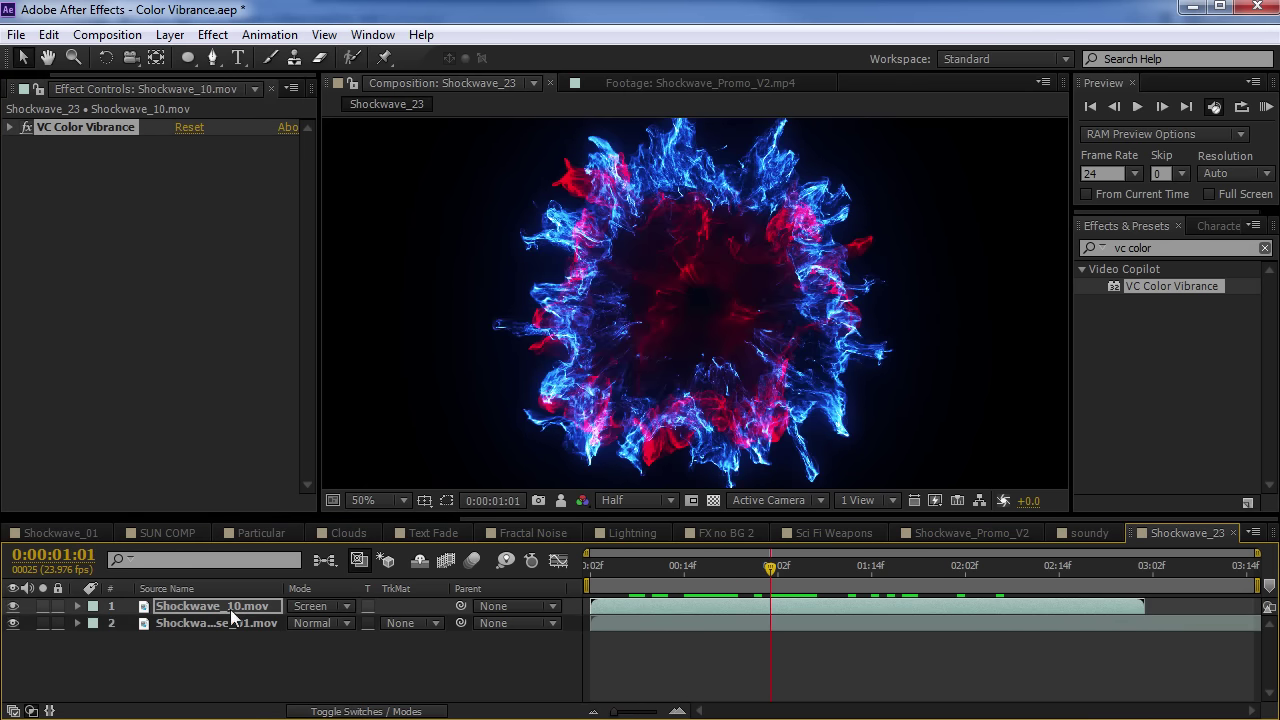
click(192, 605)
click(307, 601)
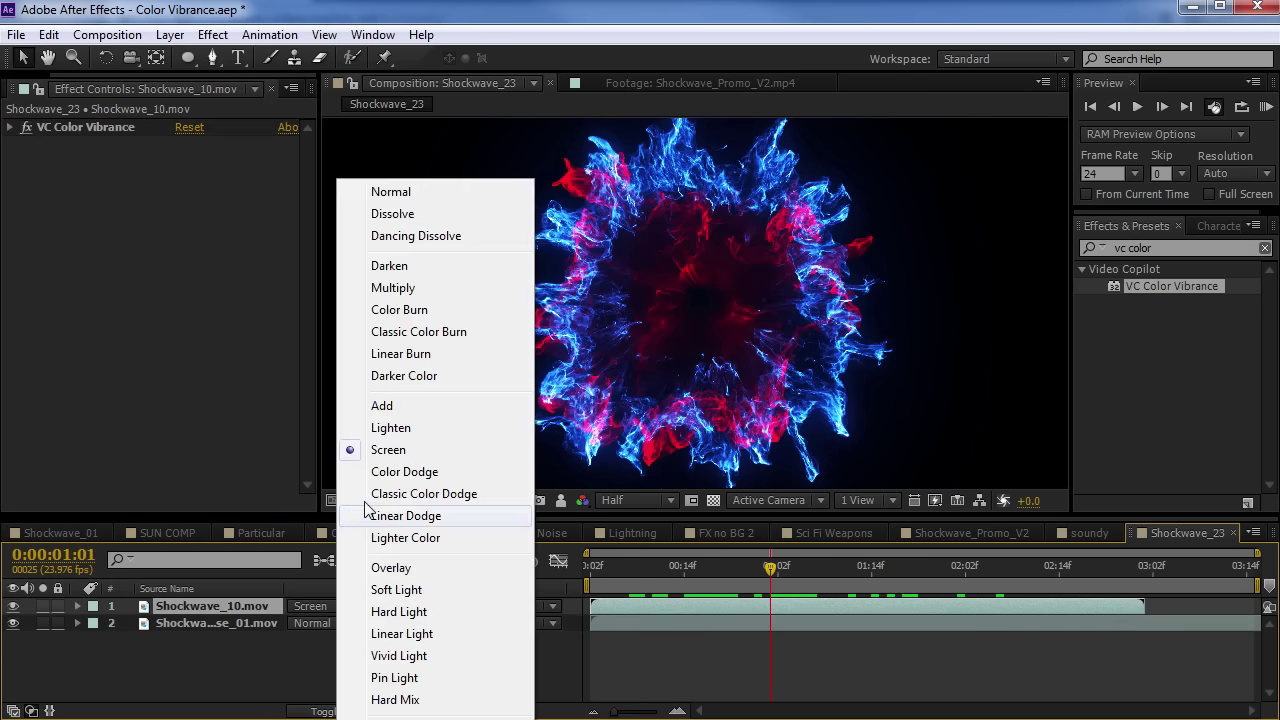
click(470, 448)
drag(790, 567, 909, 577)
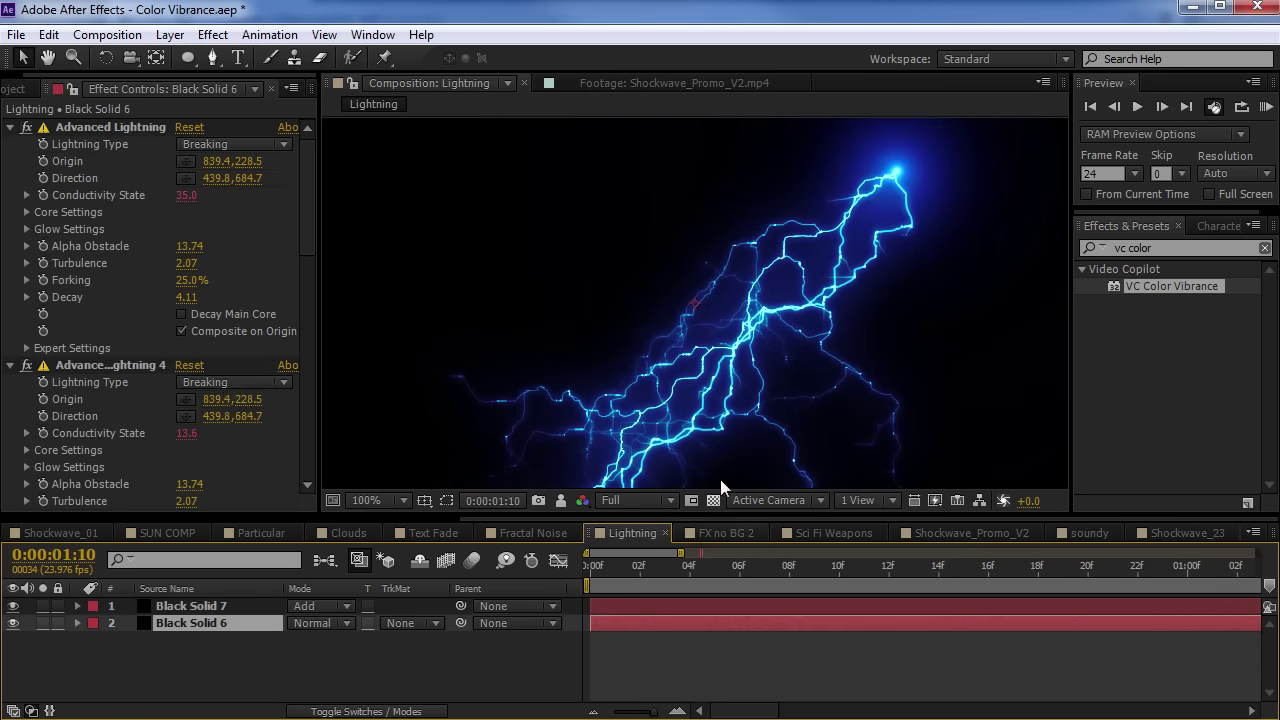
Collapse the Advanced Lightning, Glow and Optical Flares effects and expand VC Color Vibrance
click(12, 128)
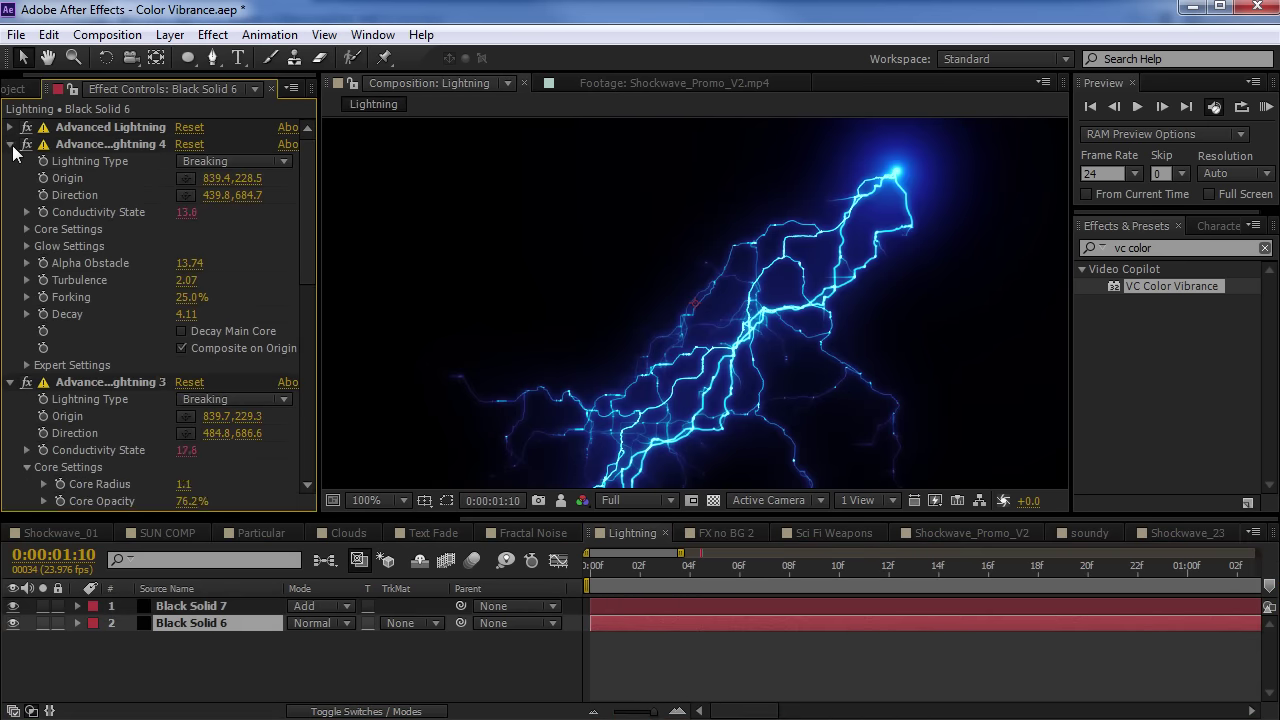
click(12, 145)
click(80, 176)
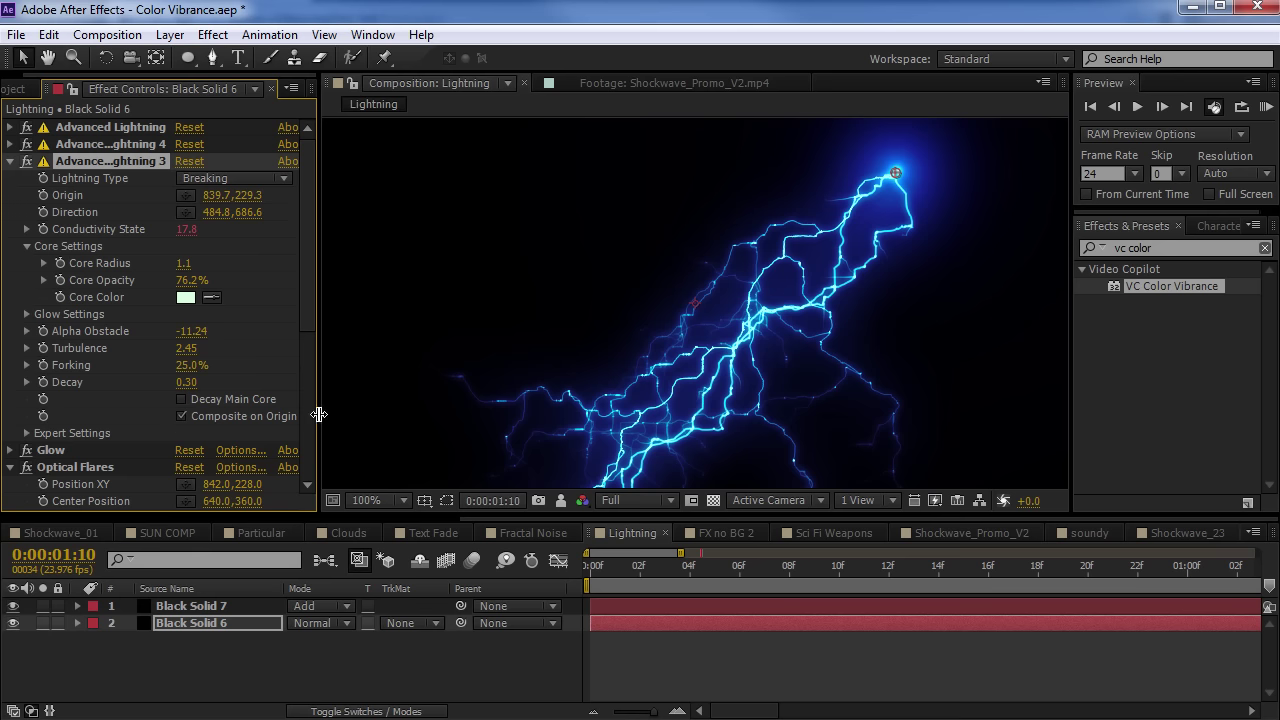
drag(318, 414, 333, 416)
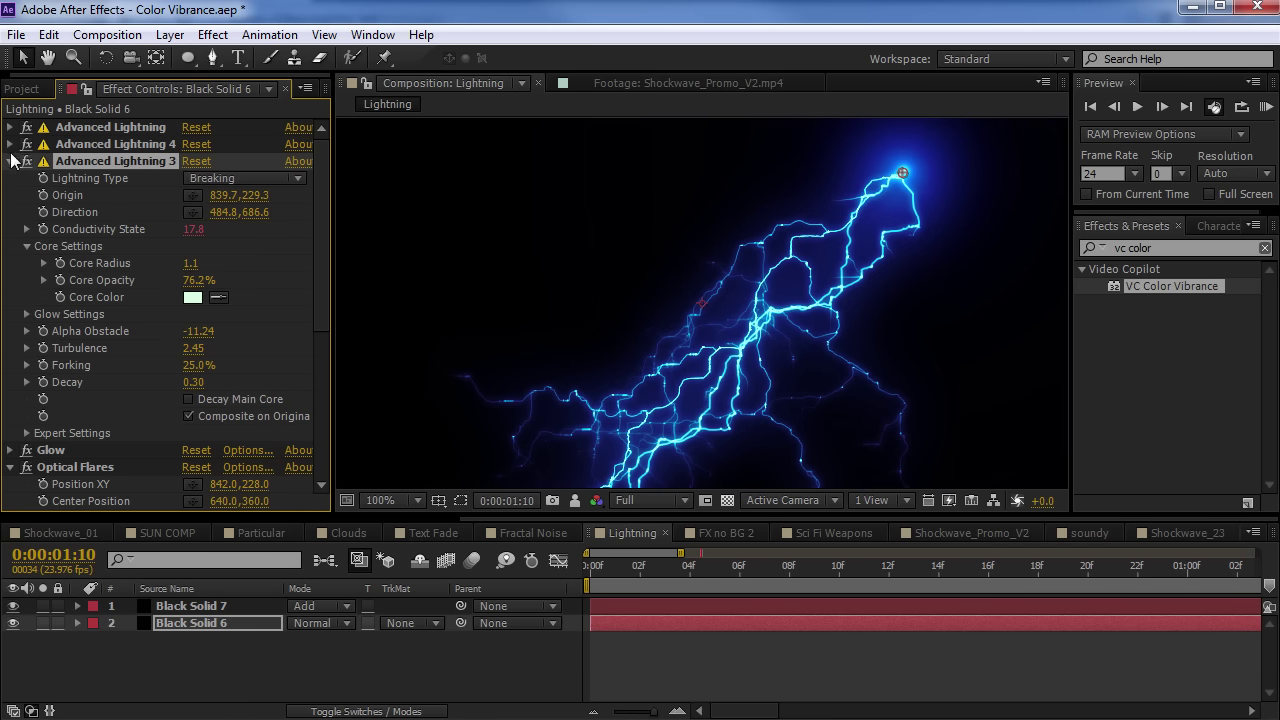
click(12, 158)
click(46, 179)
click(9, 195)
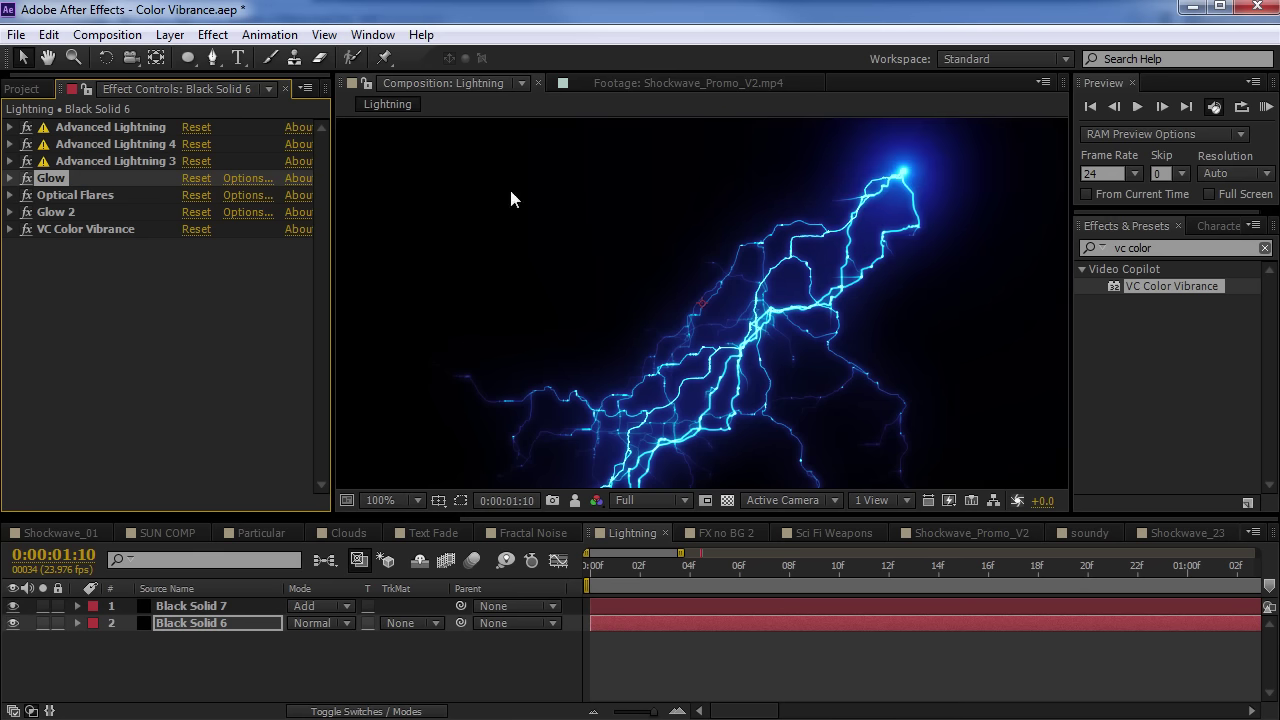
click(9, 229)
click(95, 231)
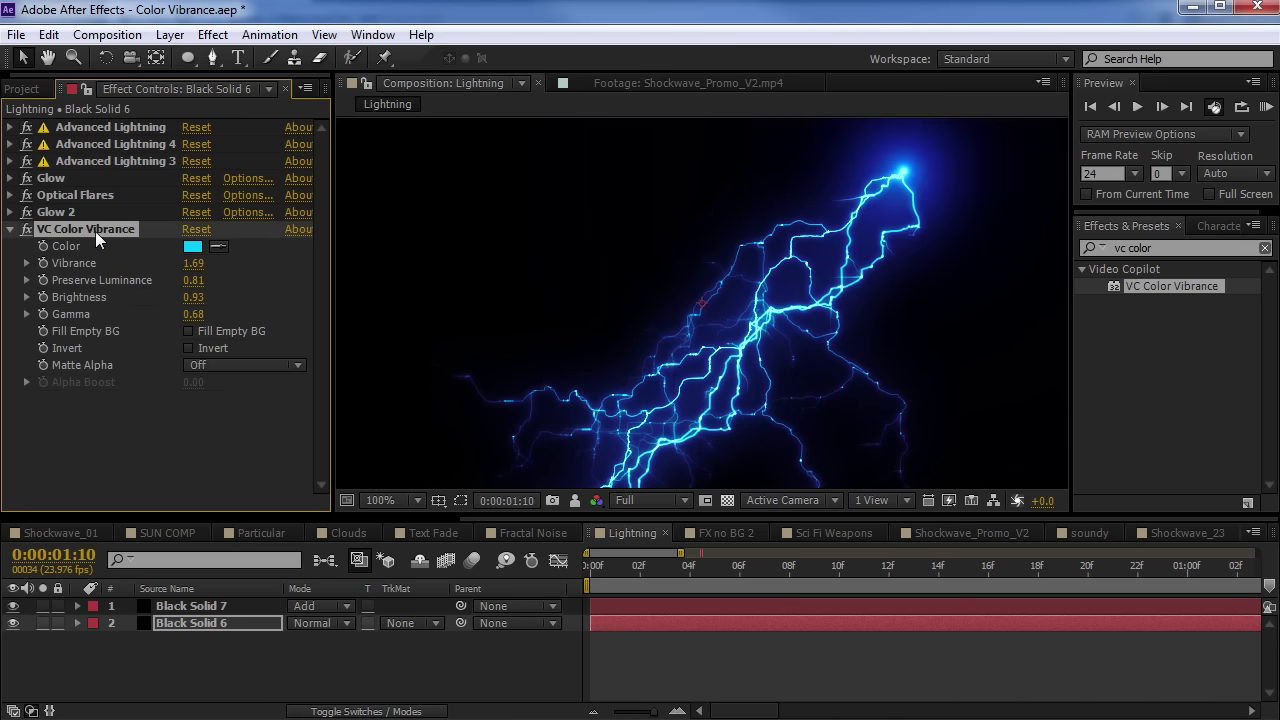
Compare VC Color Vibrance on and off, then set its tint to purple E400FF
click(27, 229)
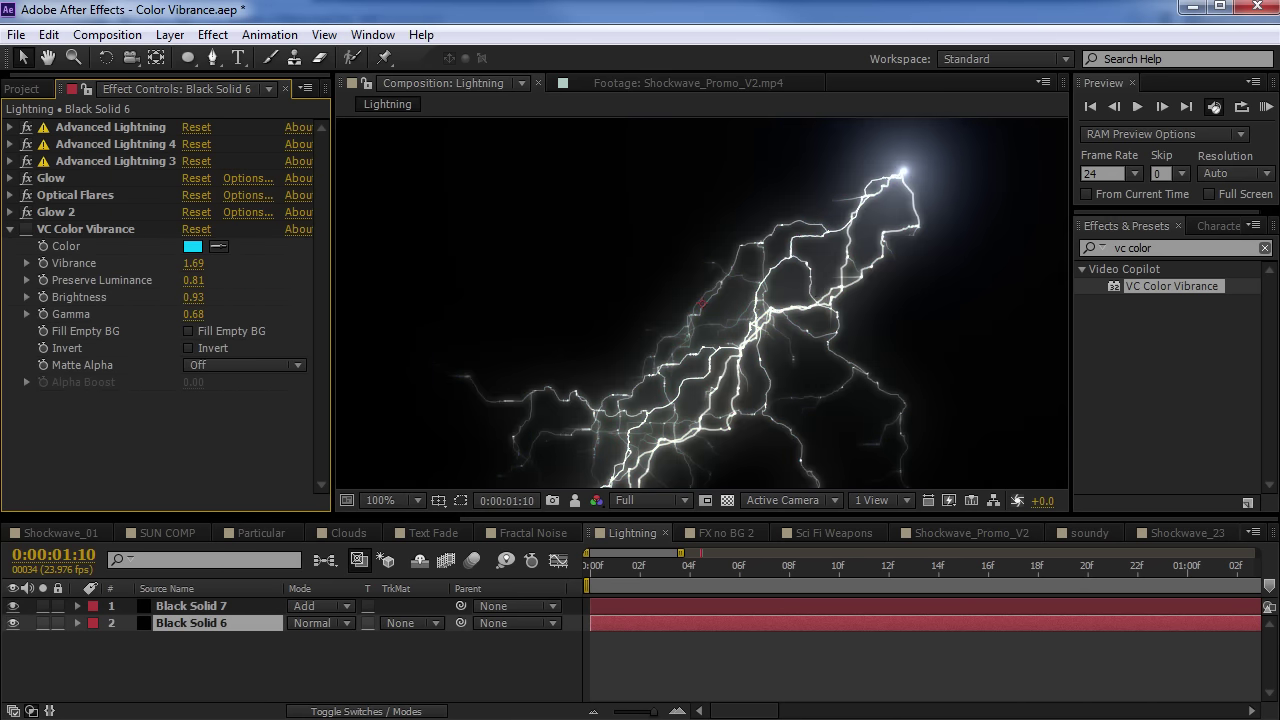
click(27, 229)
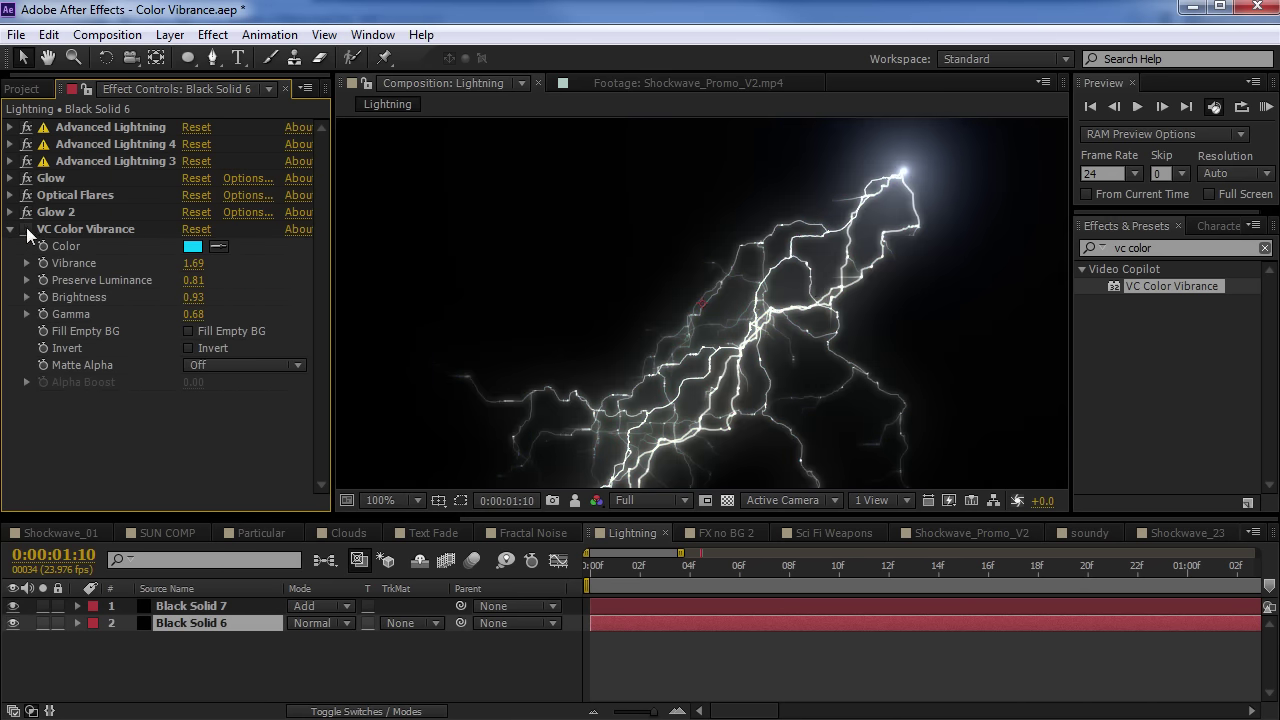
click(190, 246)
drag(317, 528, 314, 477)
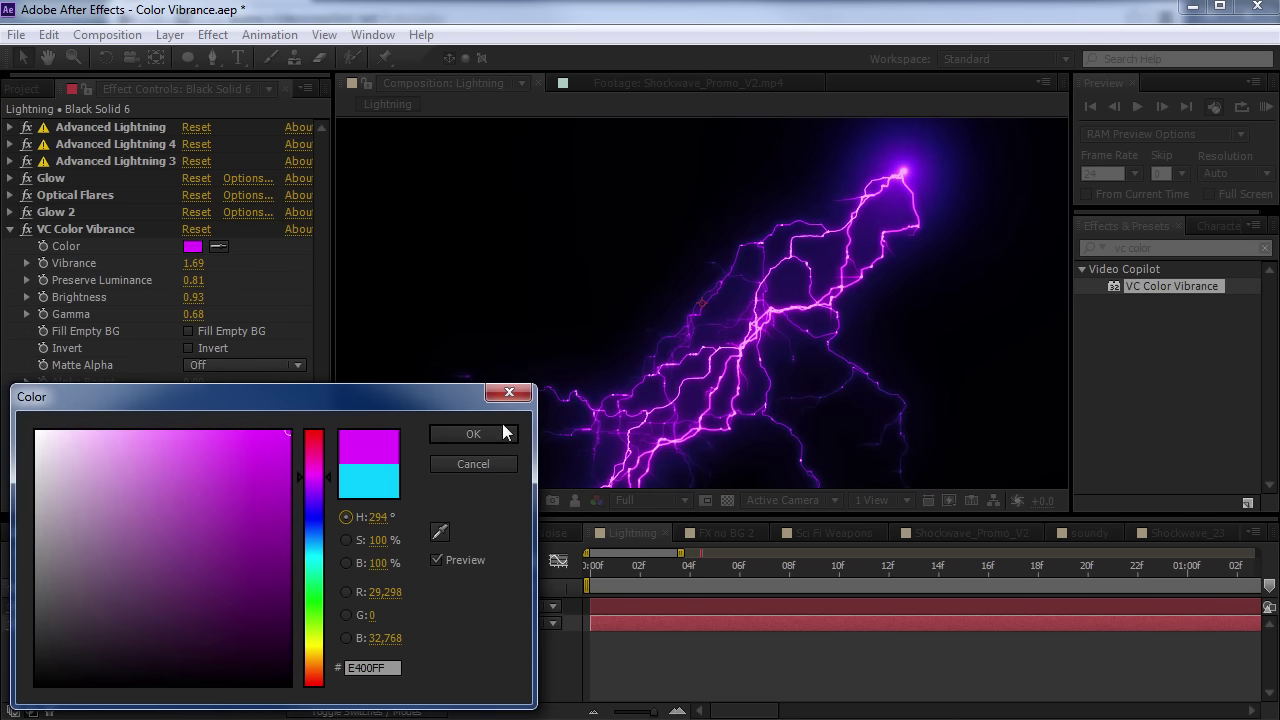
click(473, 433)
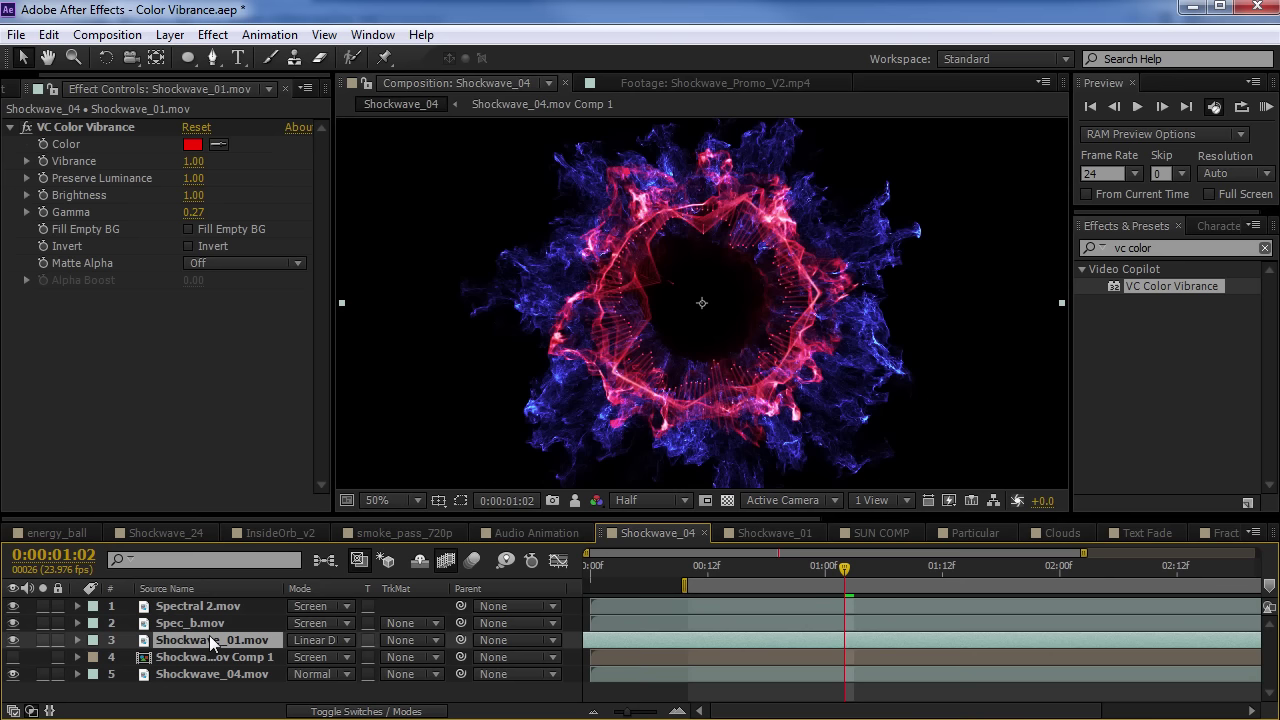
Solo Shockwave_01.mov around 1:08 and preview its VC Color Vibrance with Matte Alpha Only
click(43, 639)
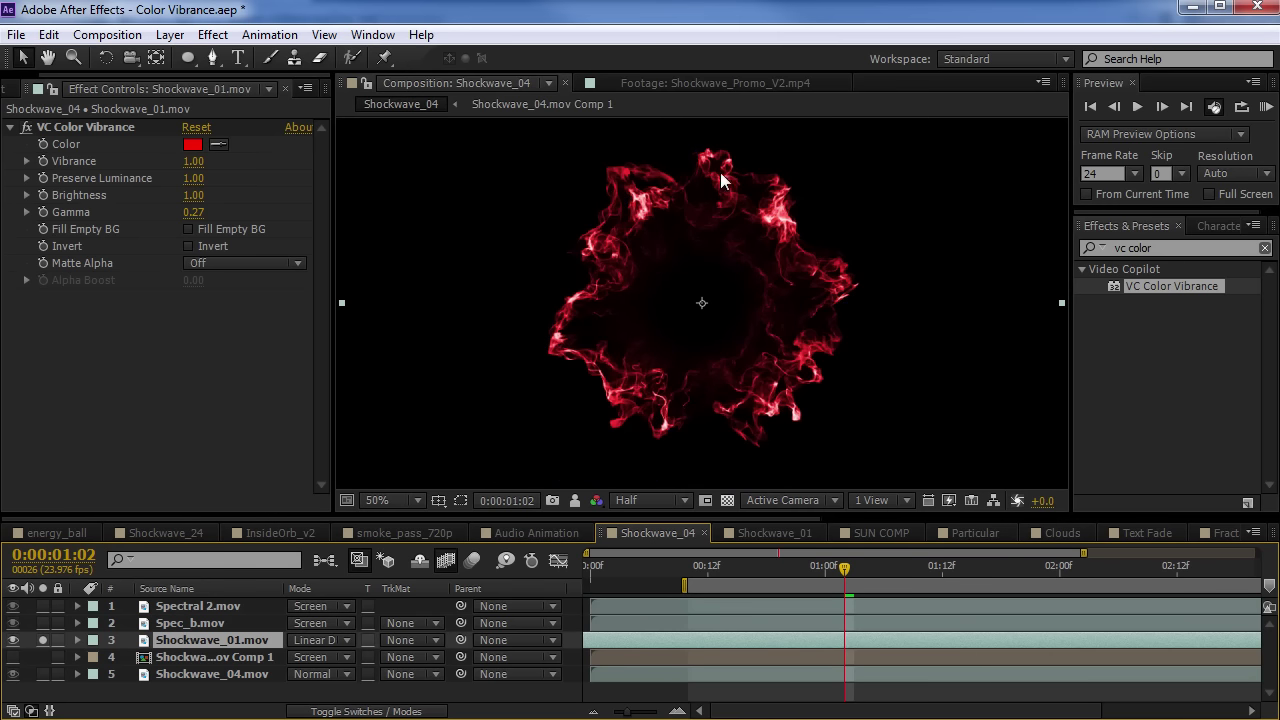
click(904, 566)
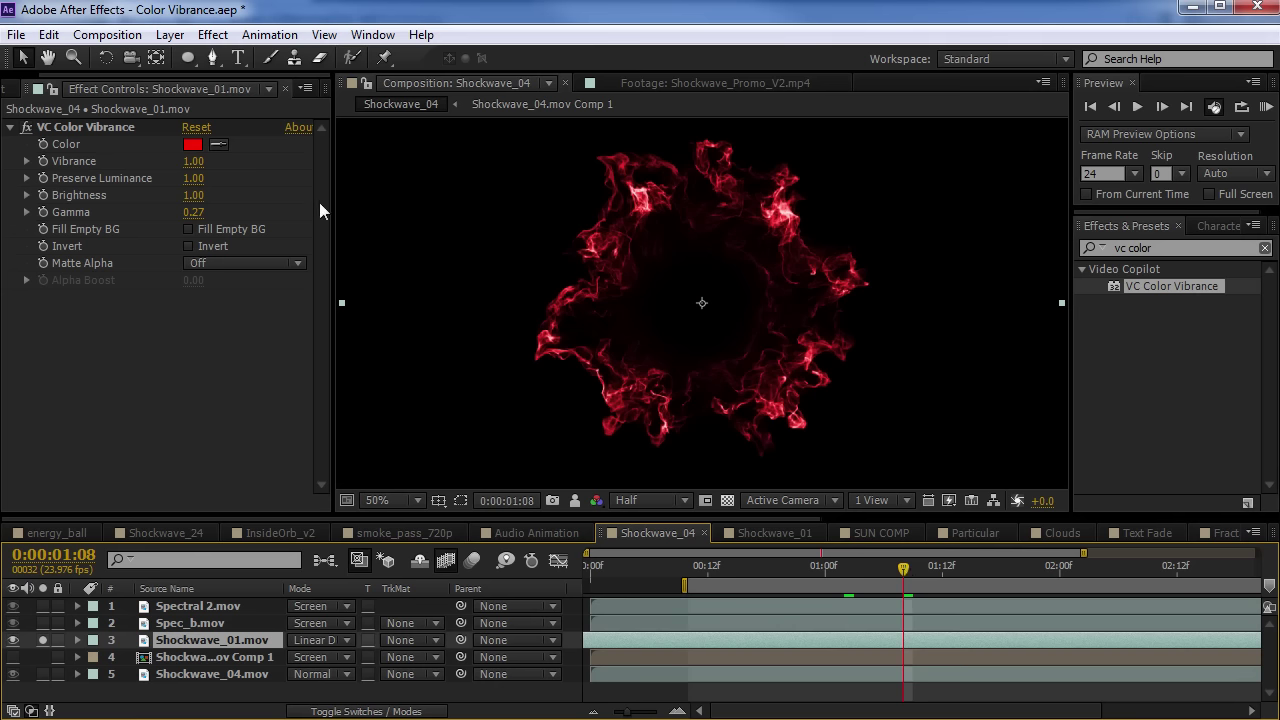
click(728, 500)
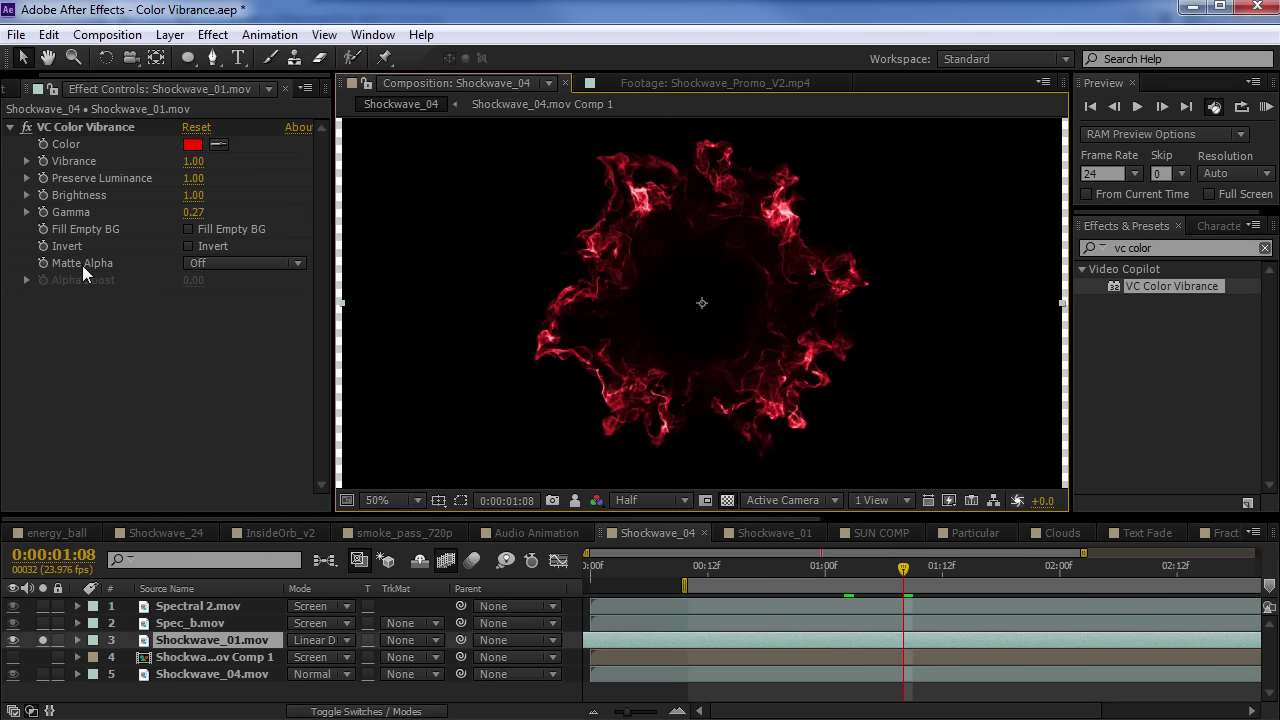
click(250, 263)
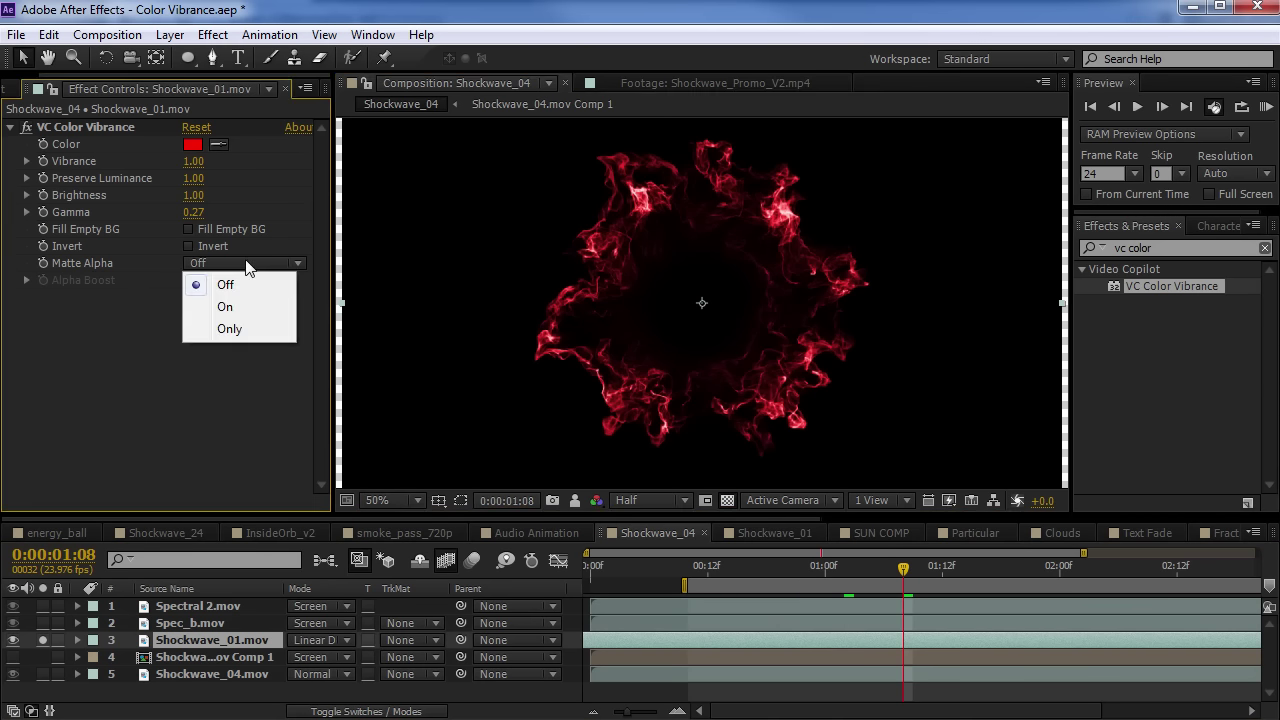
click(232, 329)
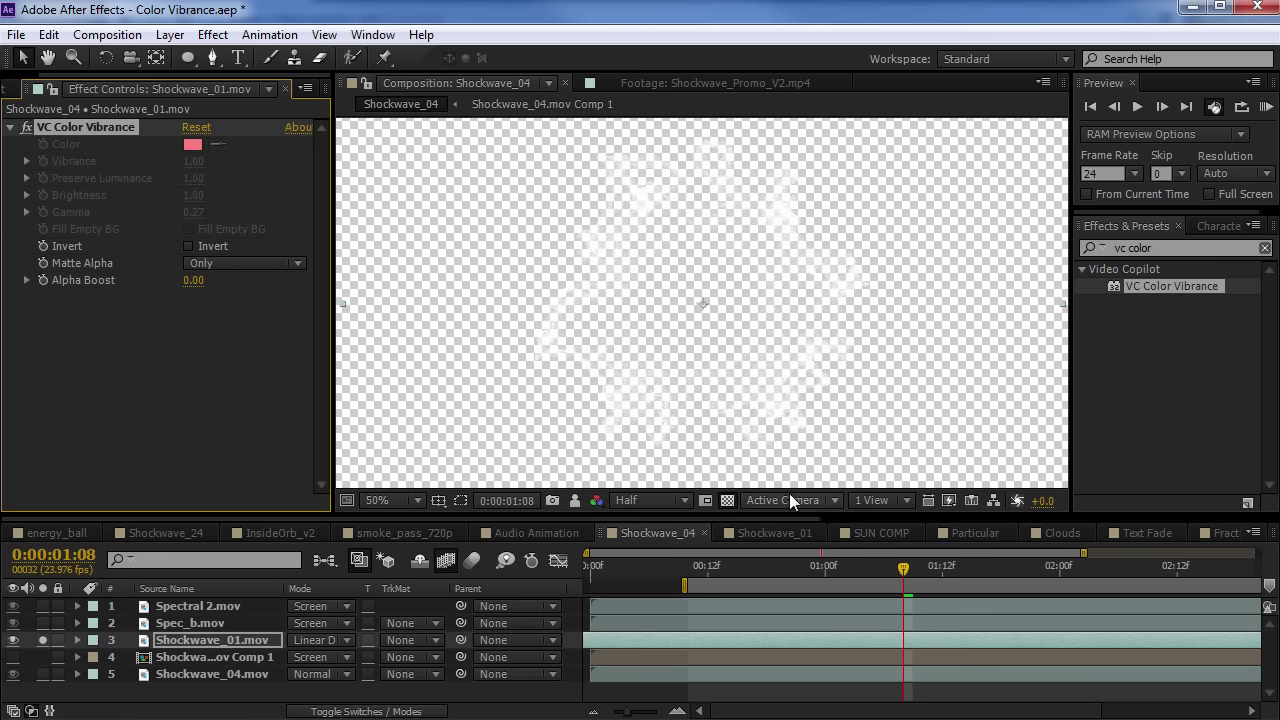
click(728, 500)
drag(720, 566, 875, 567)
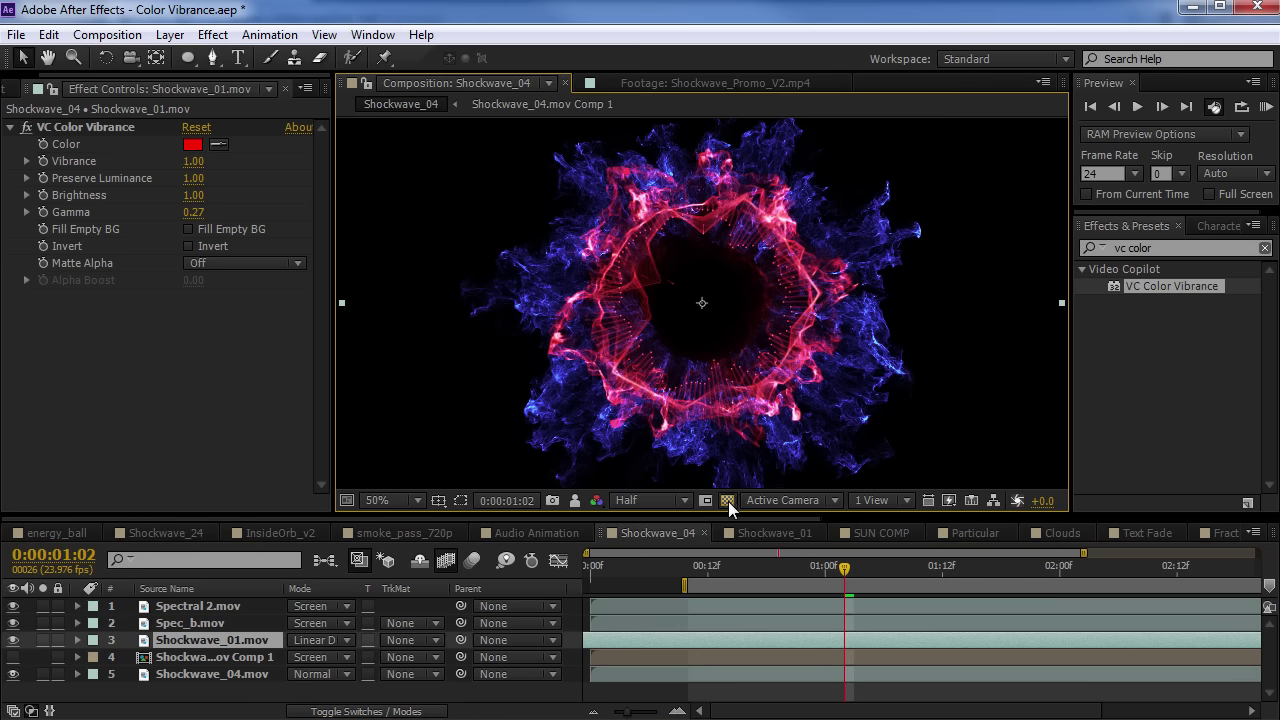
Pre-compose all five shockwave layers into Pre-comp 3
click(195, 606)
shift+click(192, 674)
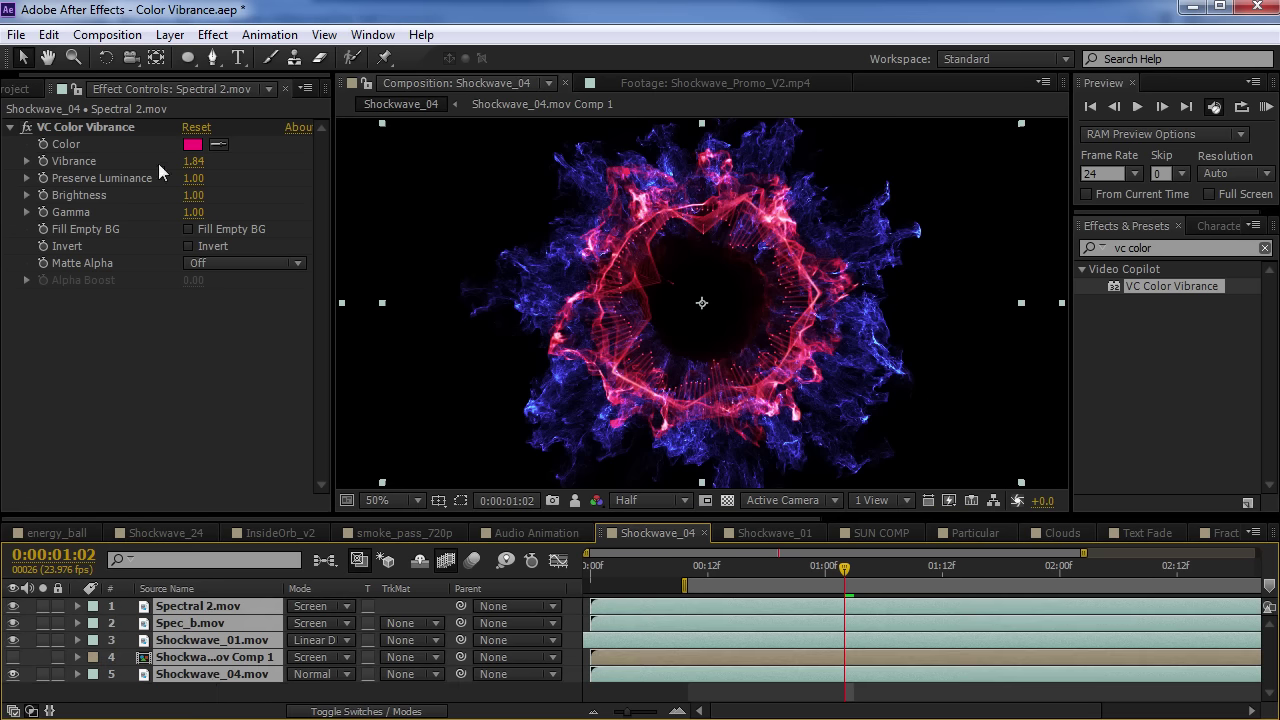
click(169, 34)
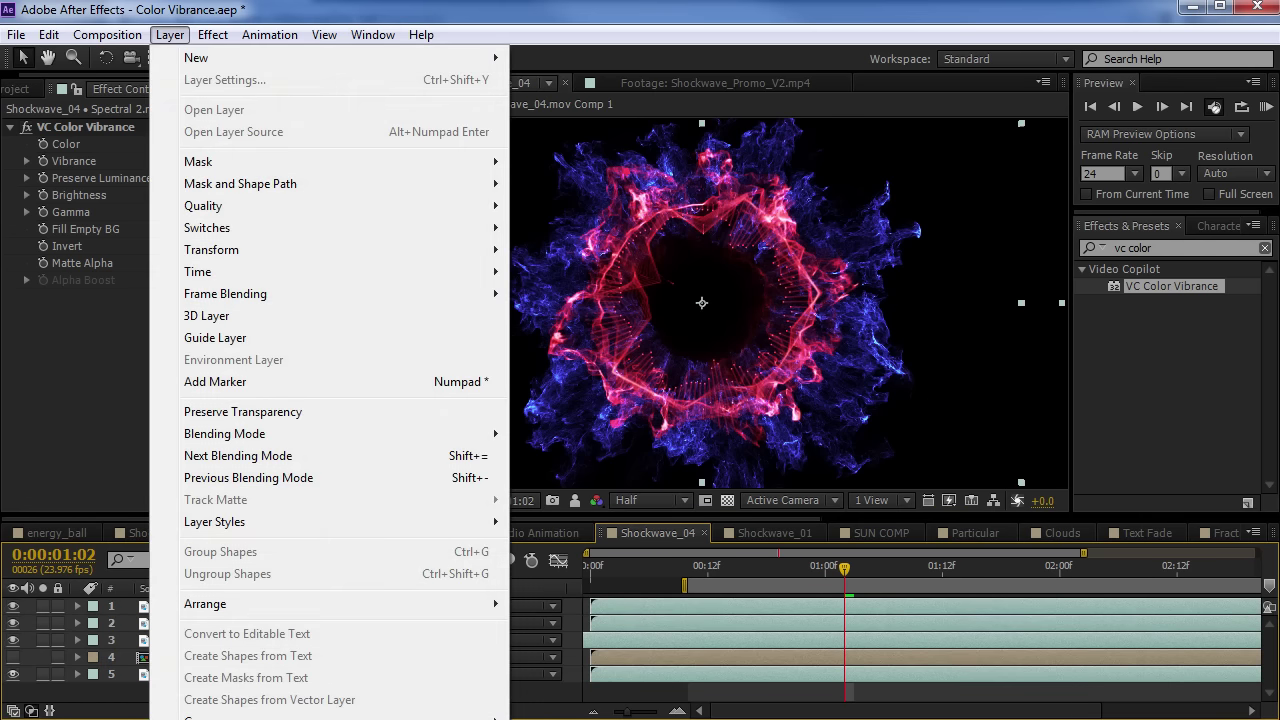
key(ctrl+shift+c)
key(Return)
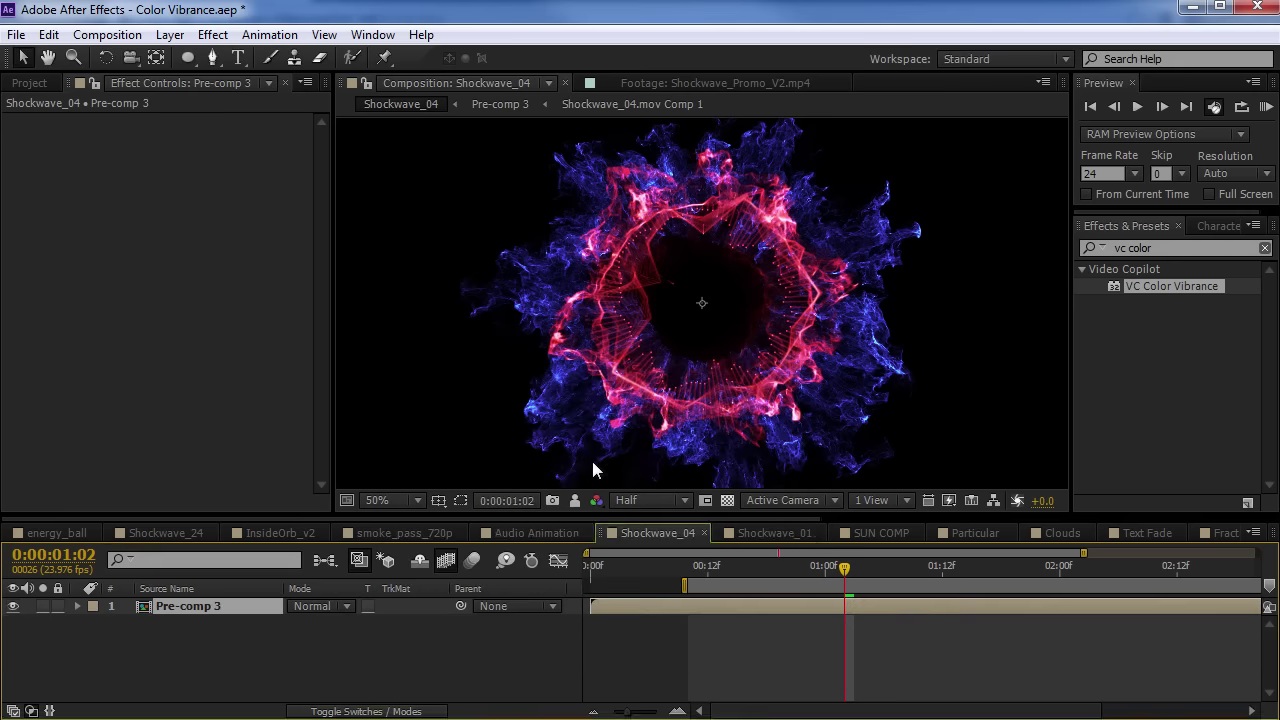
Apply VC Color Vibrance to Pre-comp 3 with Matte Alpha set to Only
drag(1162, 283, 716, 313)
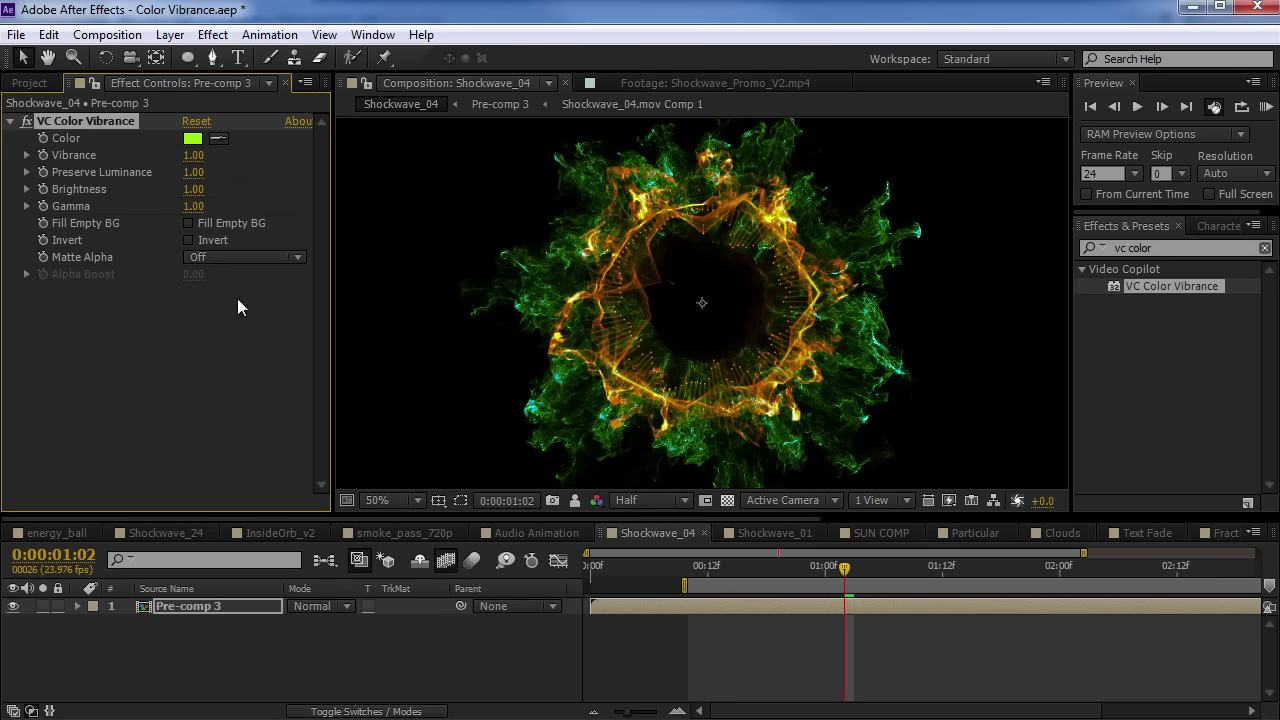
click(240, 257)
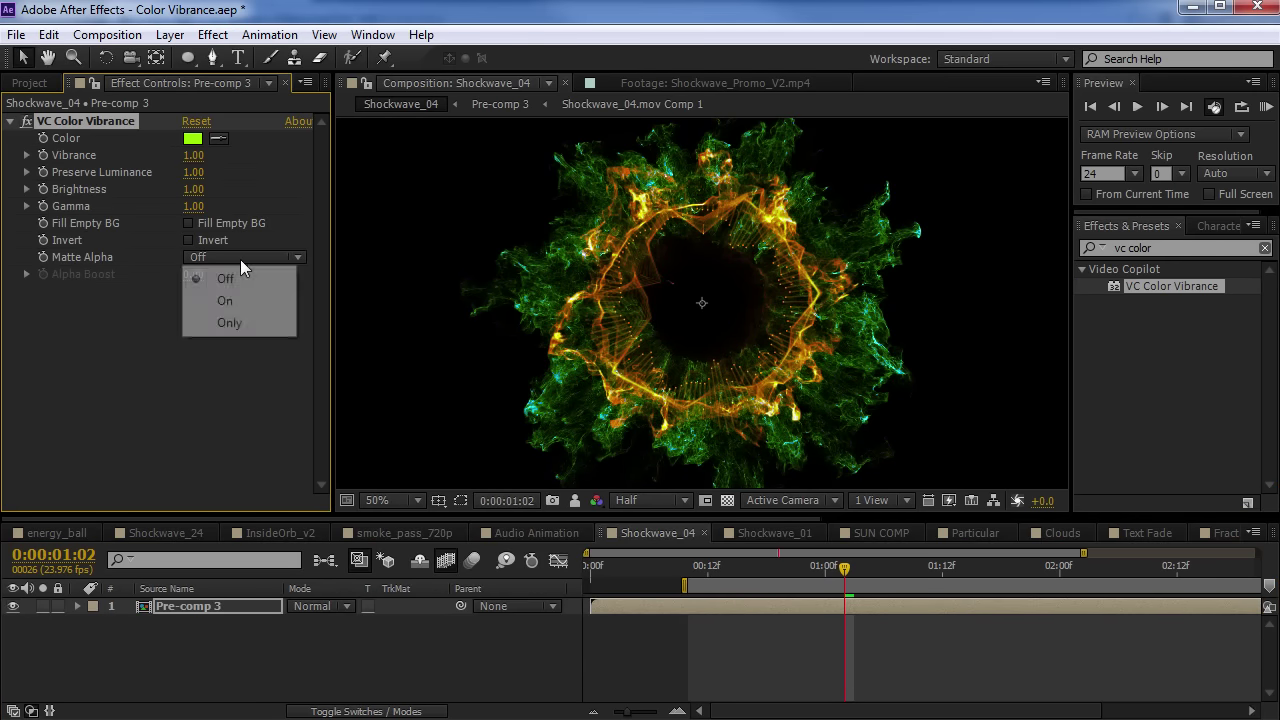
click(229, 324)
click(727, 500)
drag(603, 366, 661, 355)
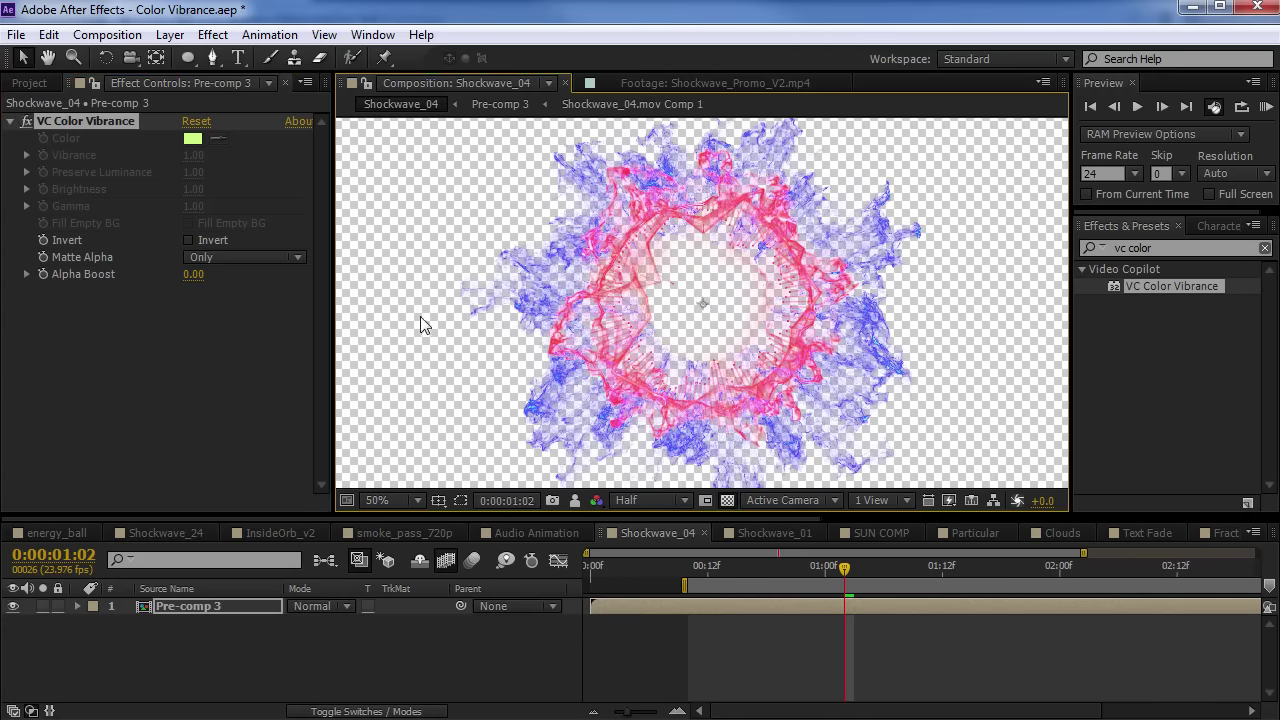
click(240, 257)
click(229, 324)
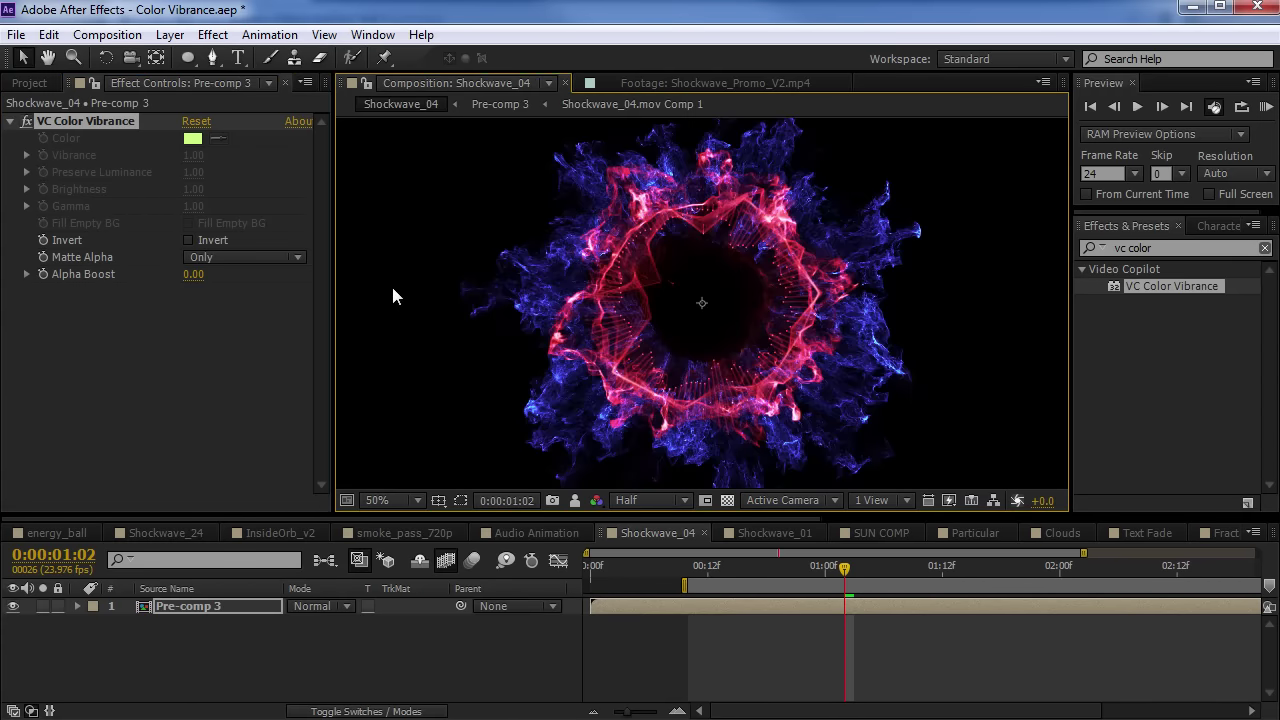